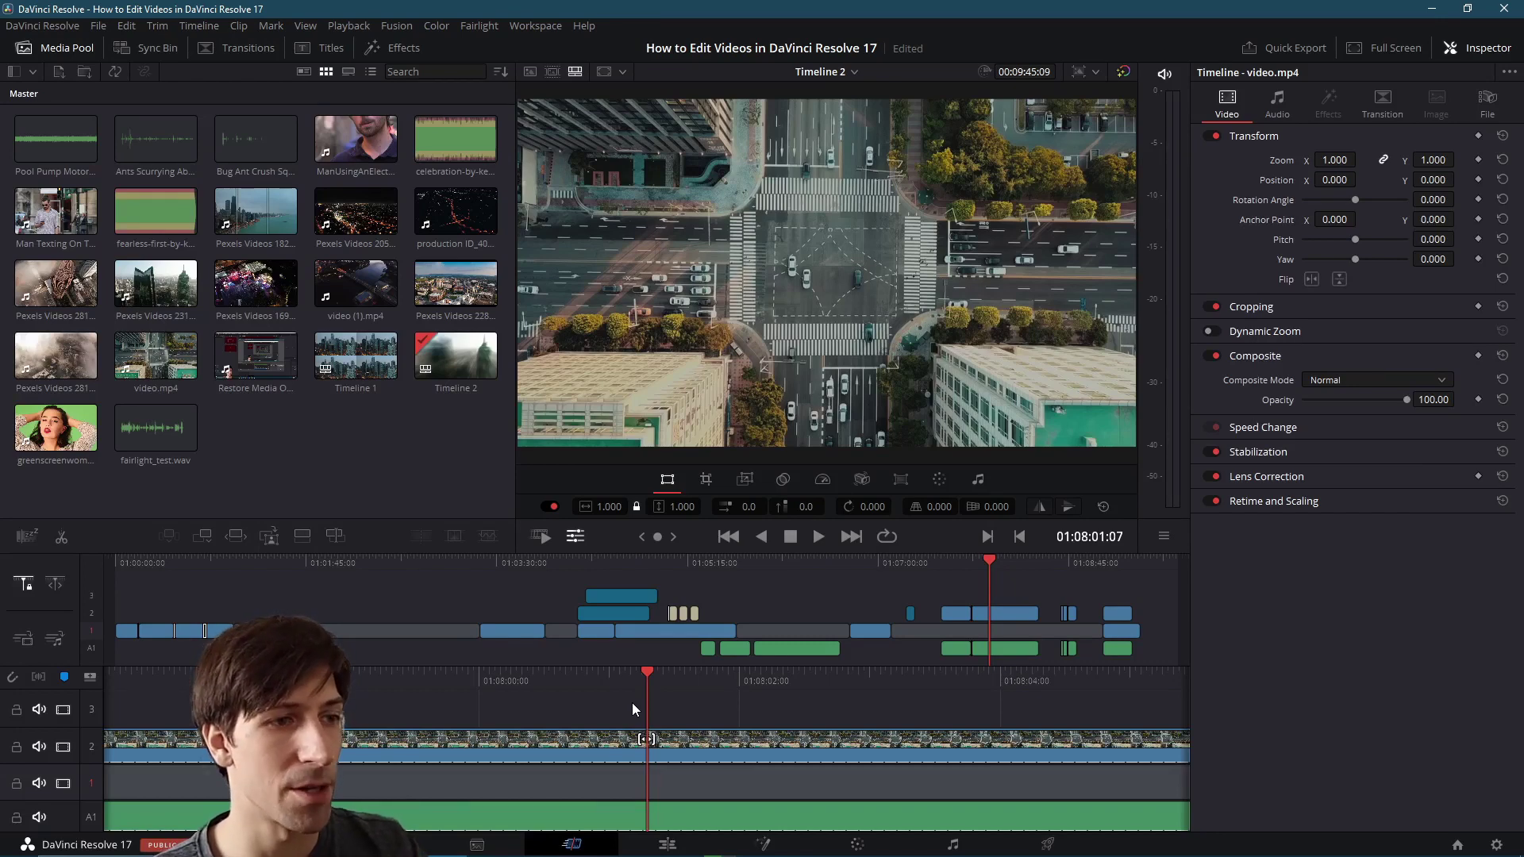
# - Compare how the Edit and Cut pages show Timeline 2, inspecting the Pexels Videos 2053856.mp4 clip and scrubbing to the timeline's end
pyautogui.hotkey('shift', '4')
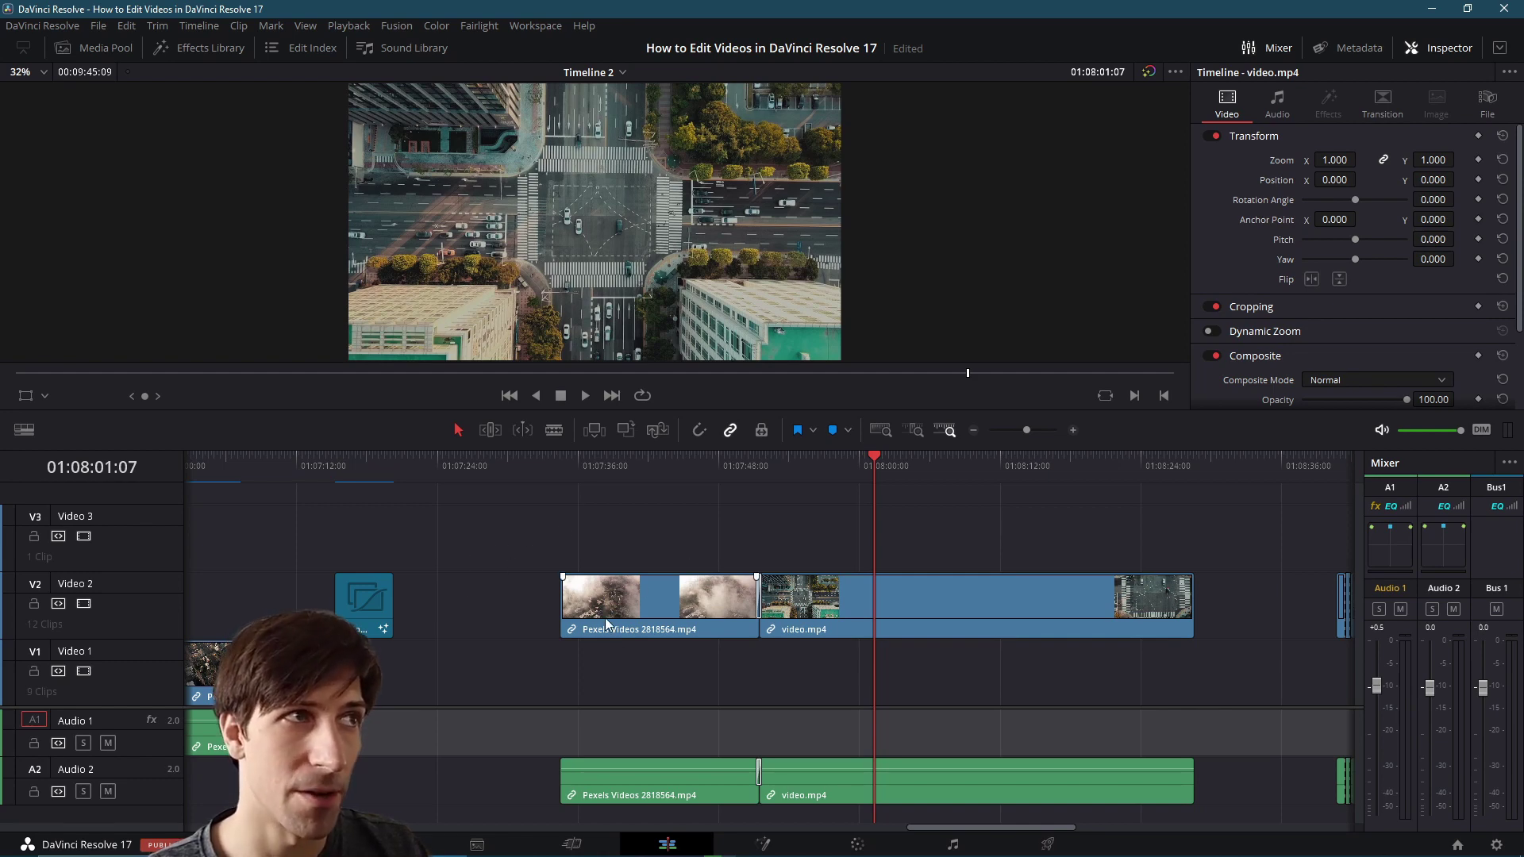
pyautogui.hotkey('shift', '3')
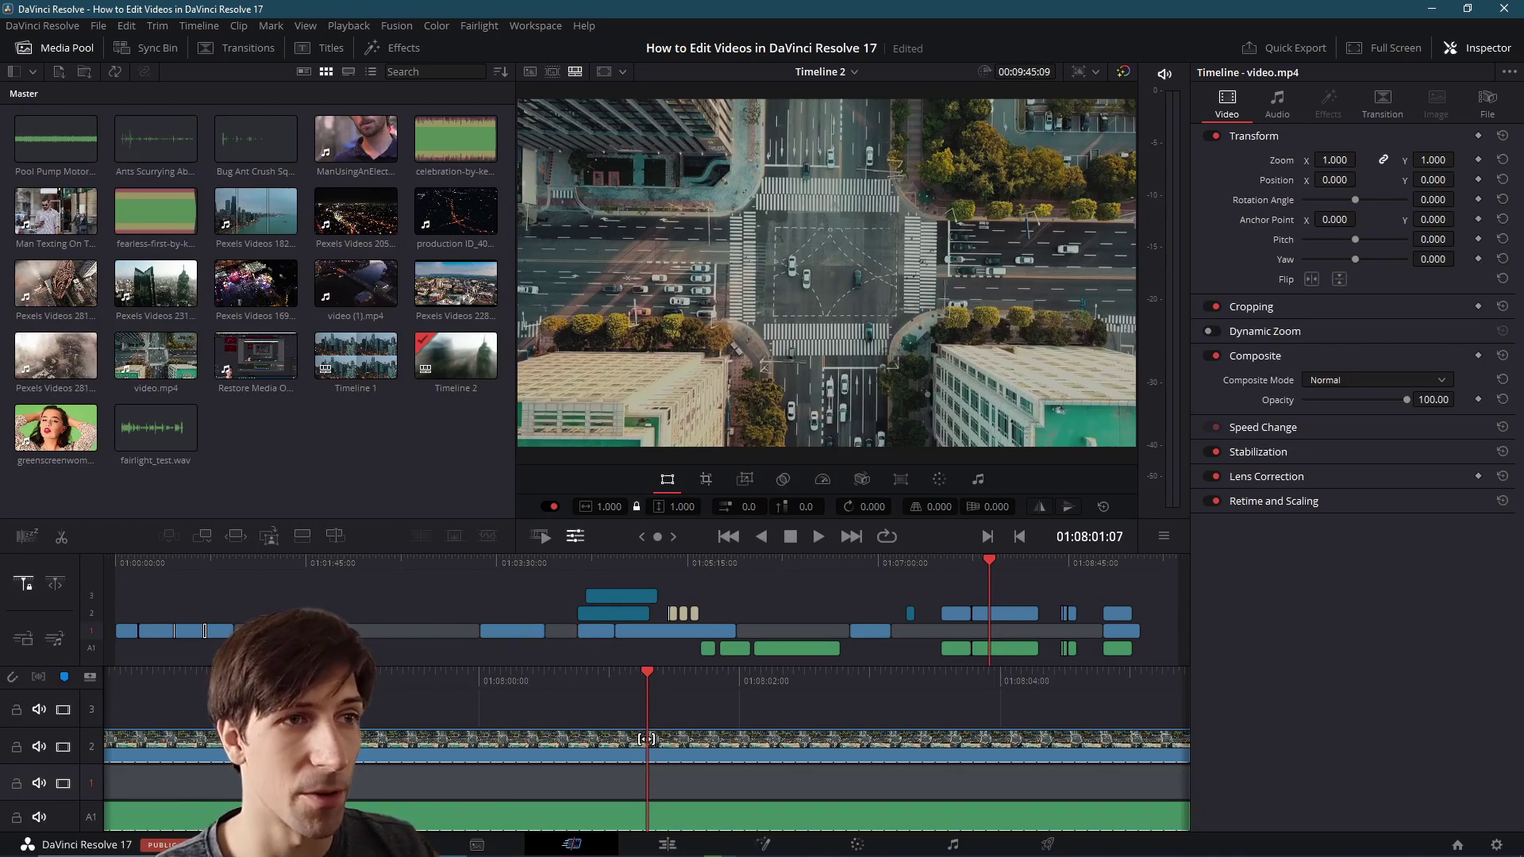
pyautogui.click(708, 631)
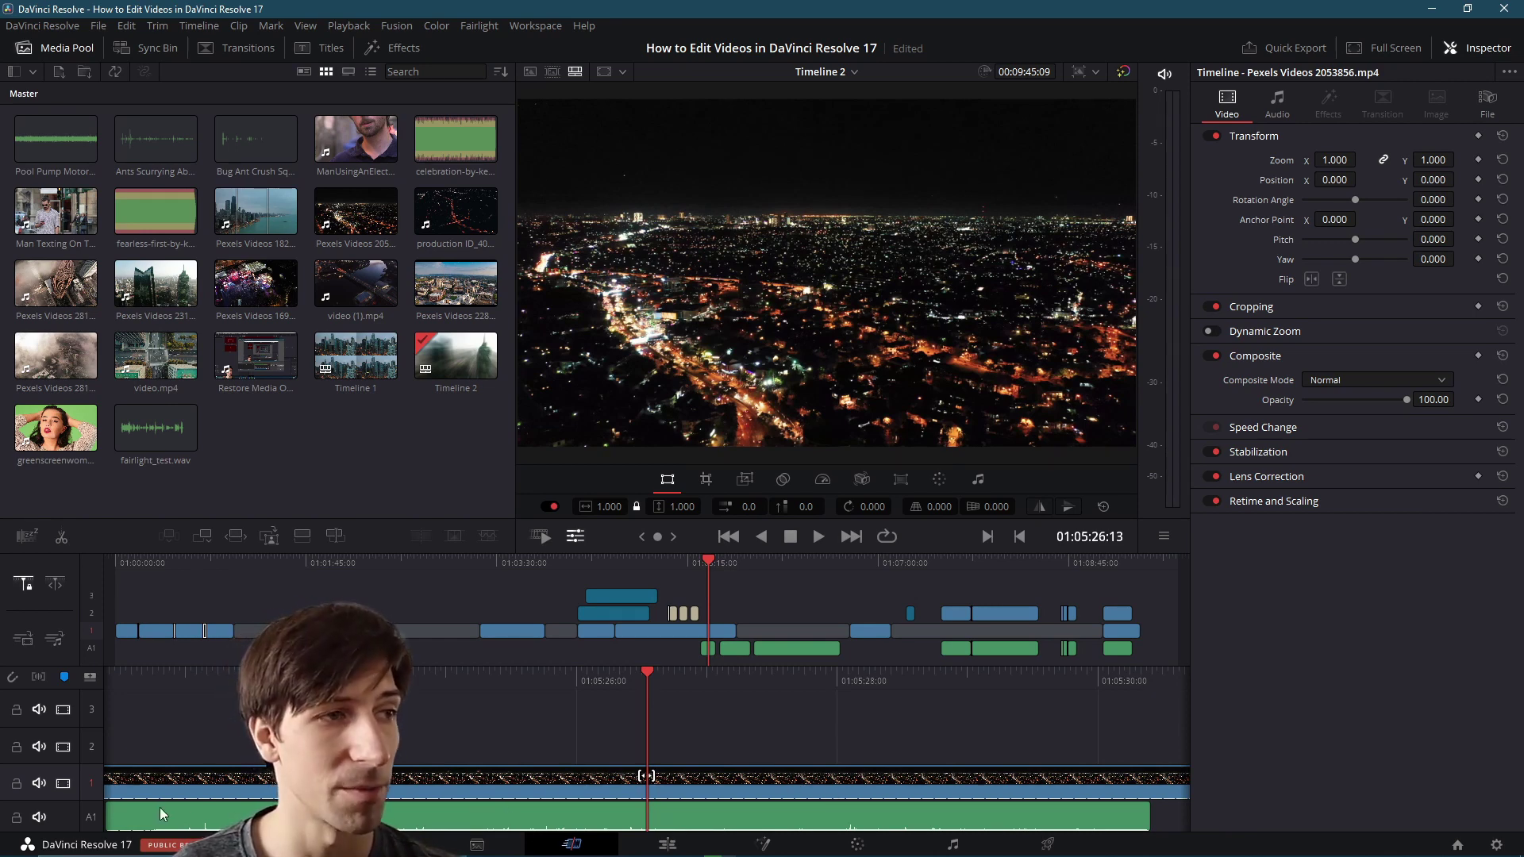
pyautogui.click(429, 814)
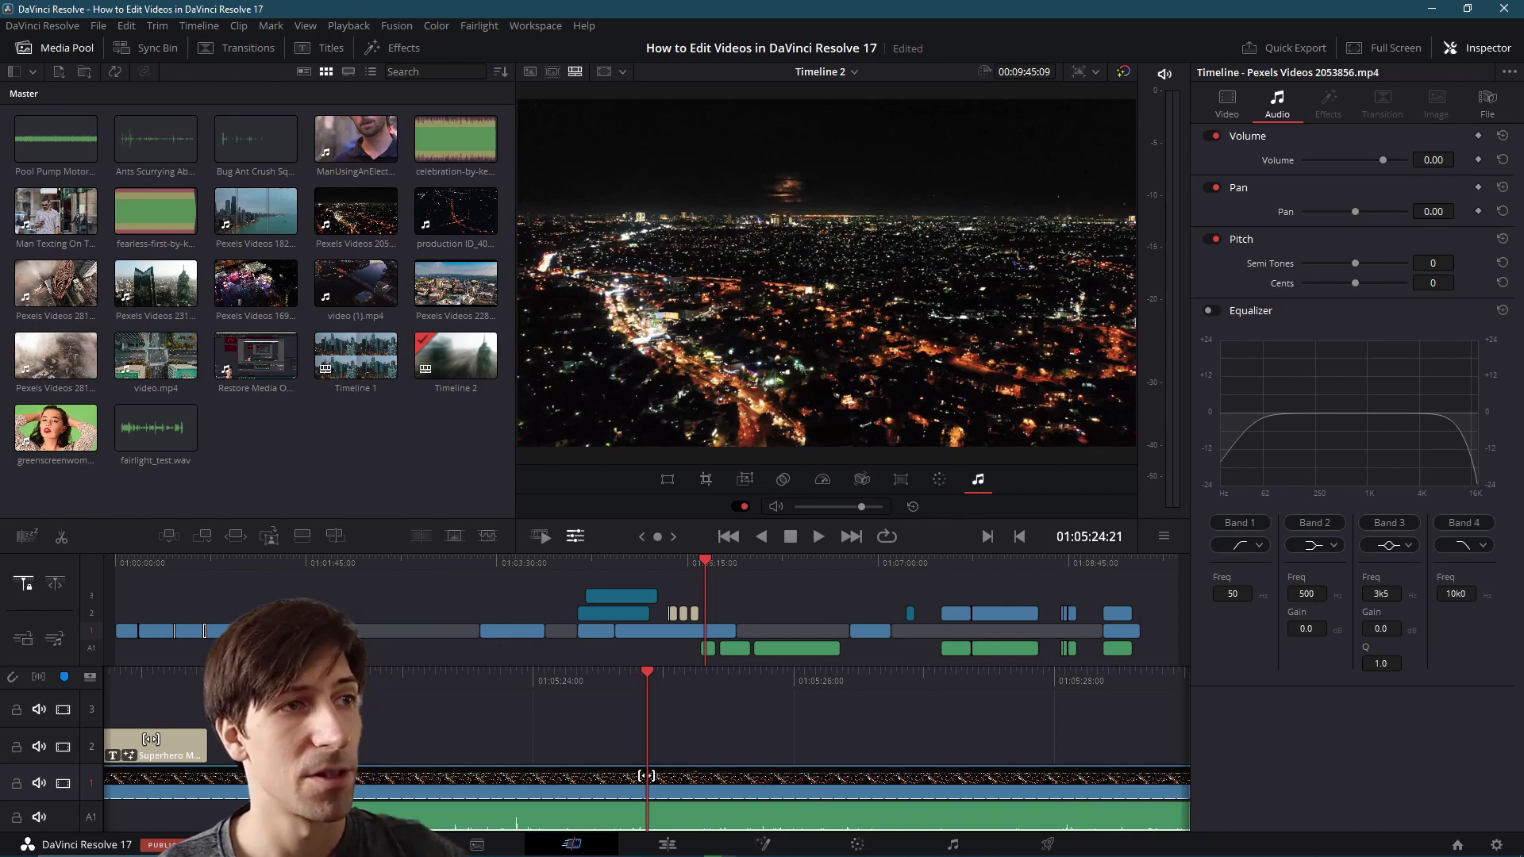
pyautogui.hotkey('shift', '4')
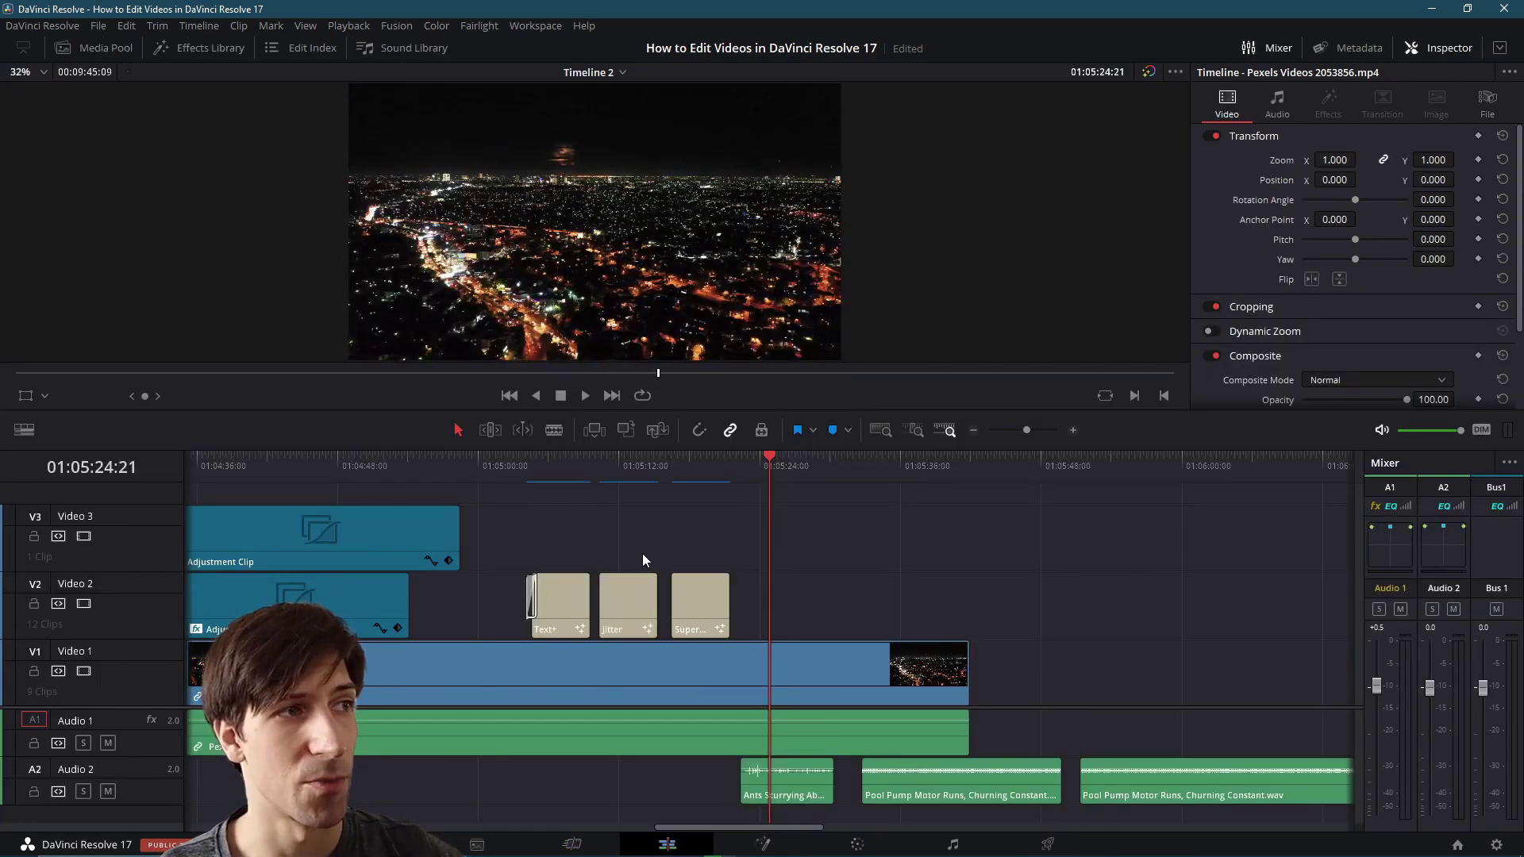
pyautogui.hotkey('shift', '3')
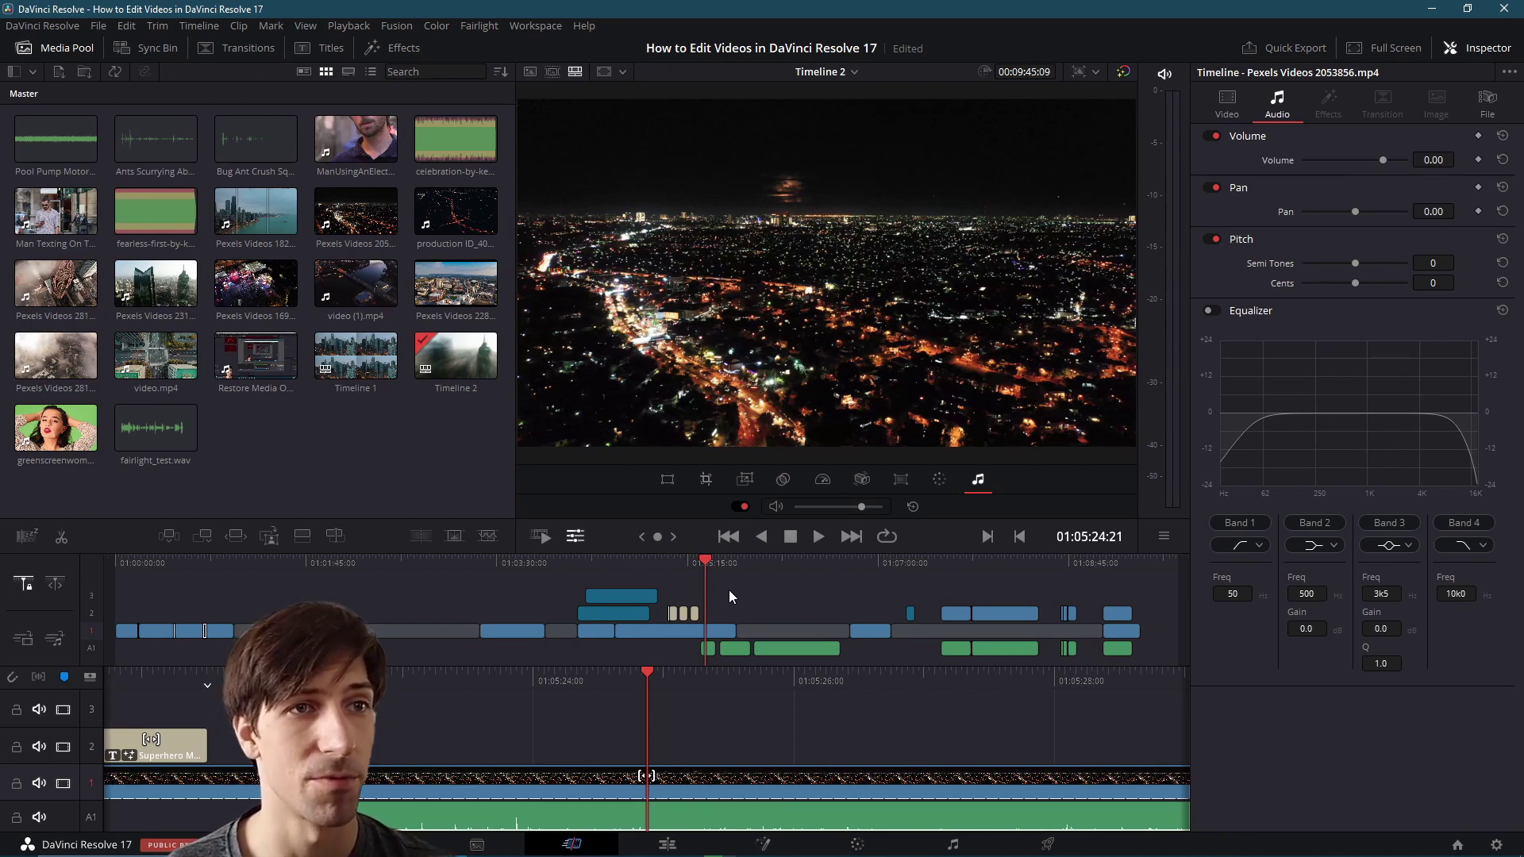
pyautogui.click(692, 568)
pyautogui.moveTo(693, 569); pyautogui.dragTo(1184, 560)
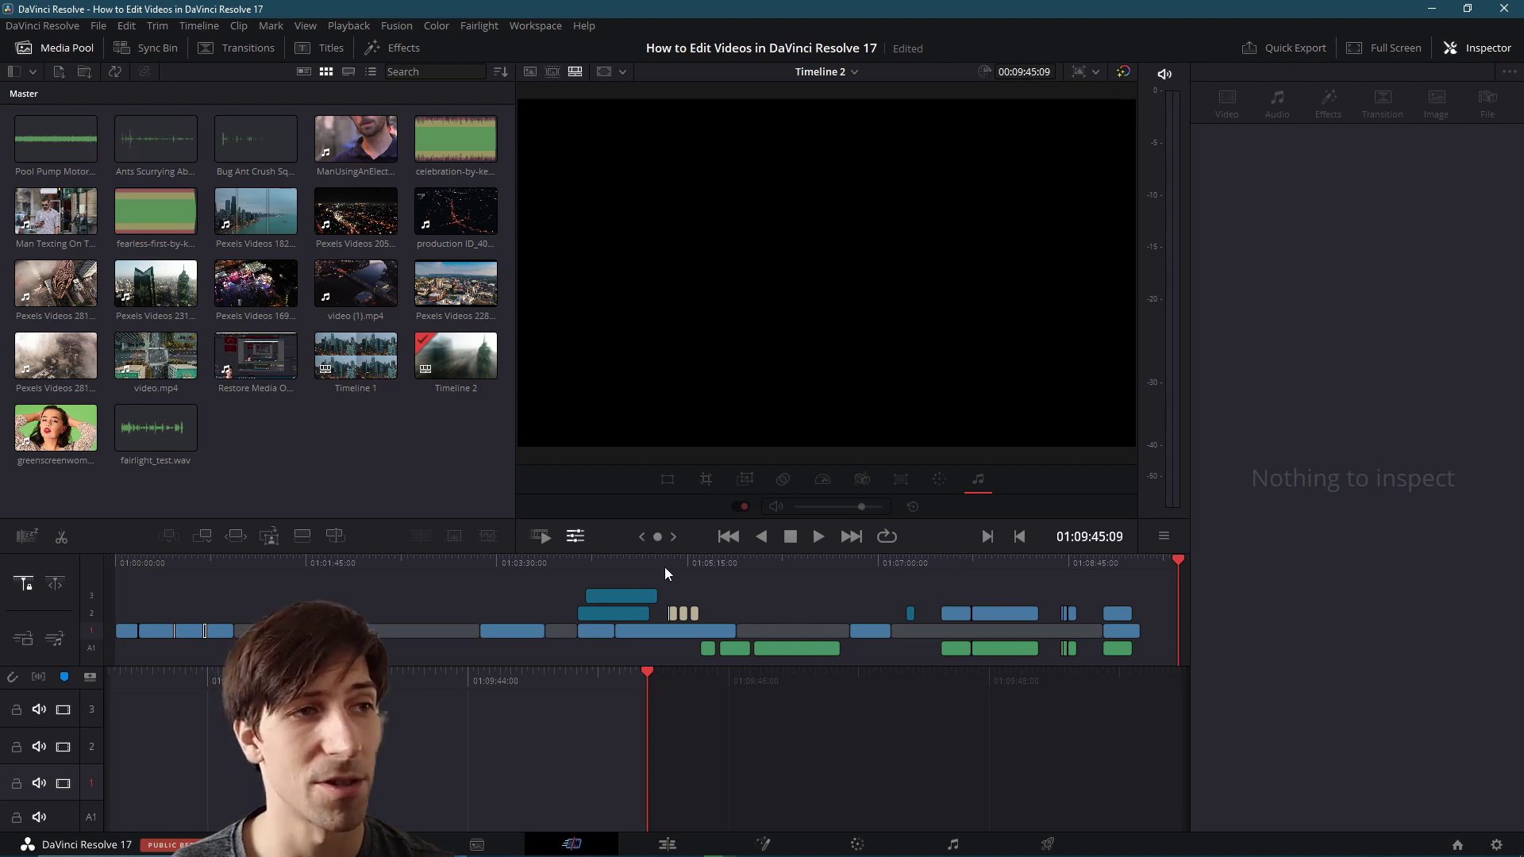
# - Trim about four frames off the end of the daytime city clip on video track 1, at the cut near 01:04:35
pyautogui.click(614, 567)
pyautogui.click(616, 565)
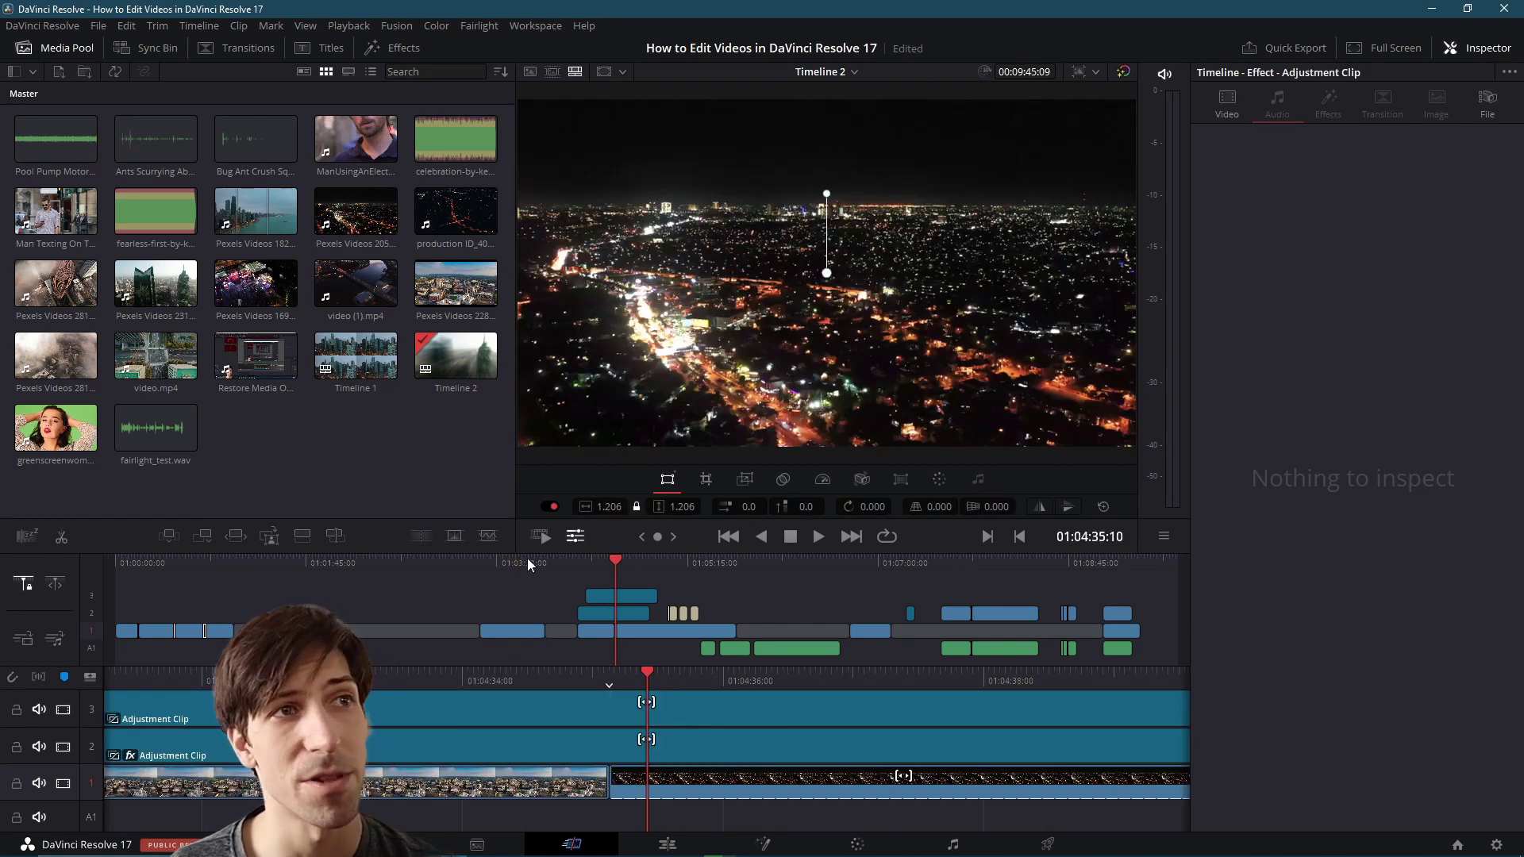
pyautogui.click(527, 561)
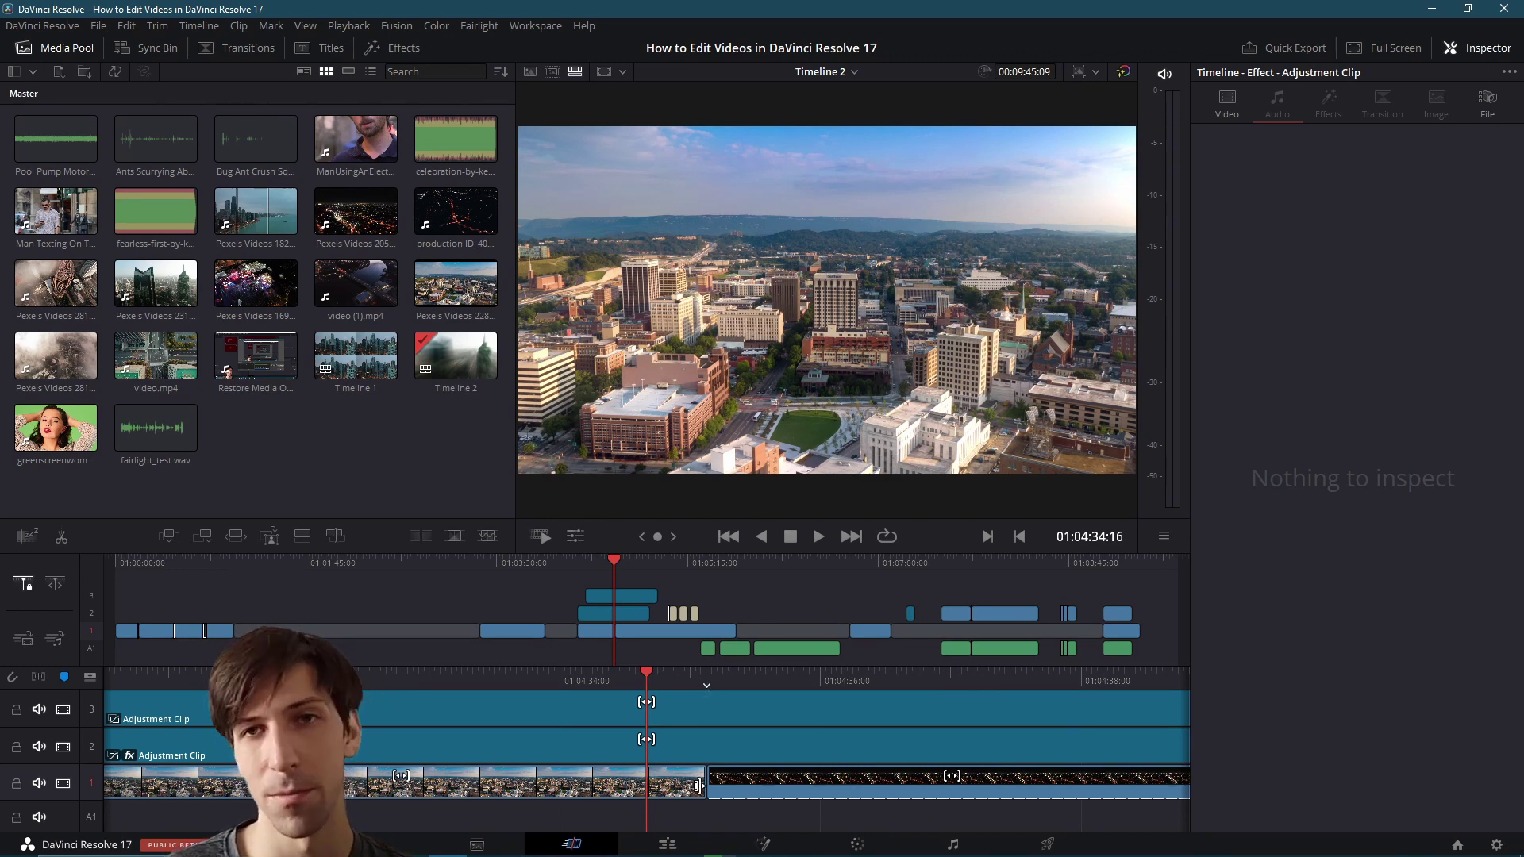
pyautogui.moveTo(698, 786); pyautogui.dragTo(682, 788)
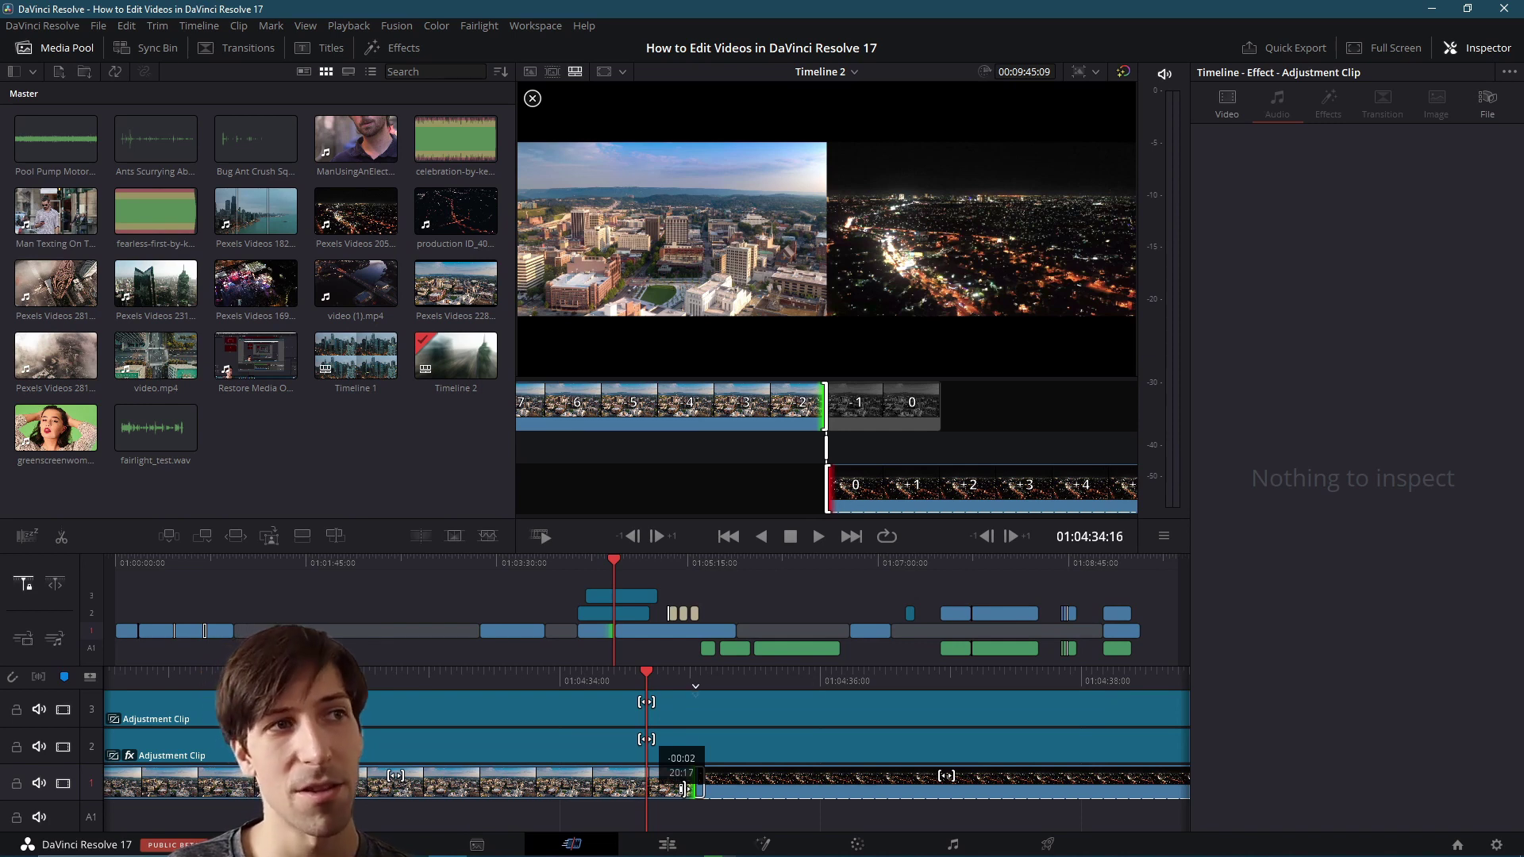
pyautogui.moveTo(683, 788); pyautogui.dragTo(676, 788)
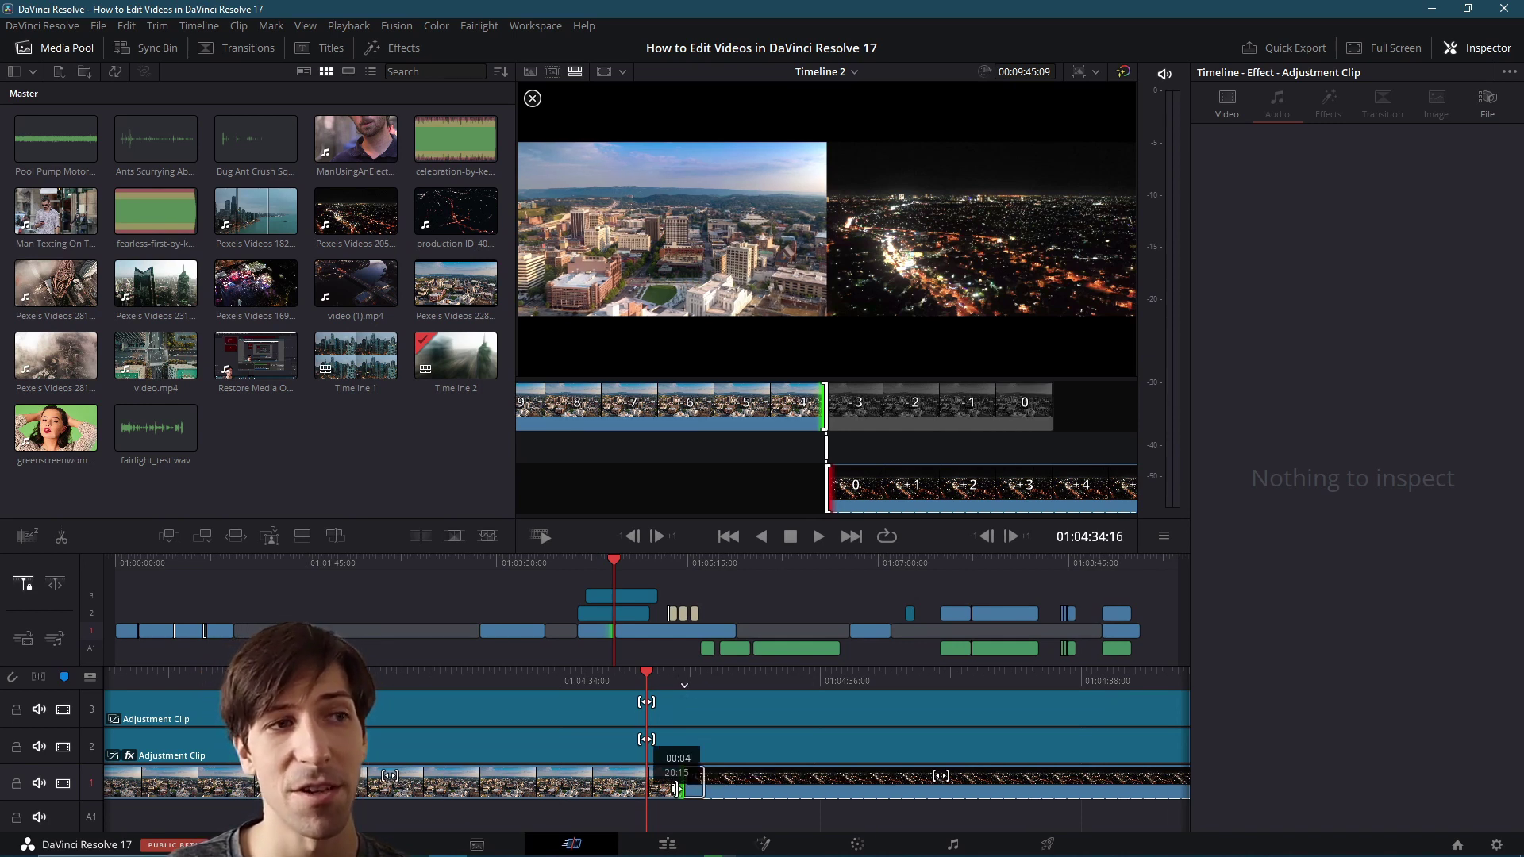
pyautogui.moveTo(676, 788)
pyautogui.mouseDown()
pyautogui.moveTo(700, 787)
pyautogui.moveTo(671, 788)
pyautogui.mouseUp()
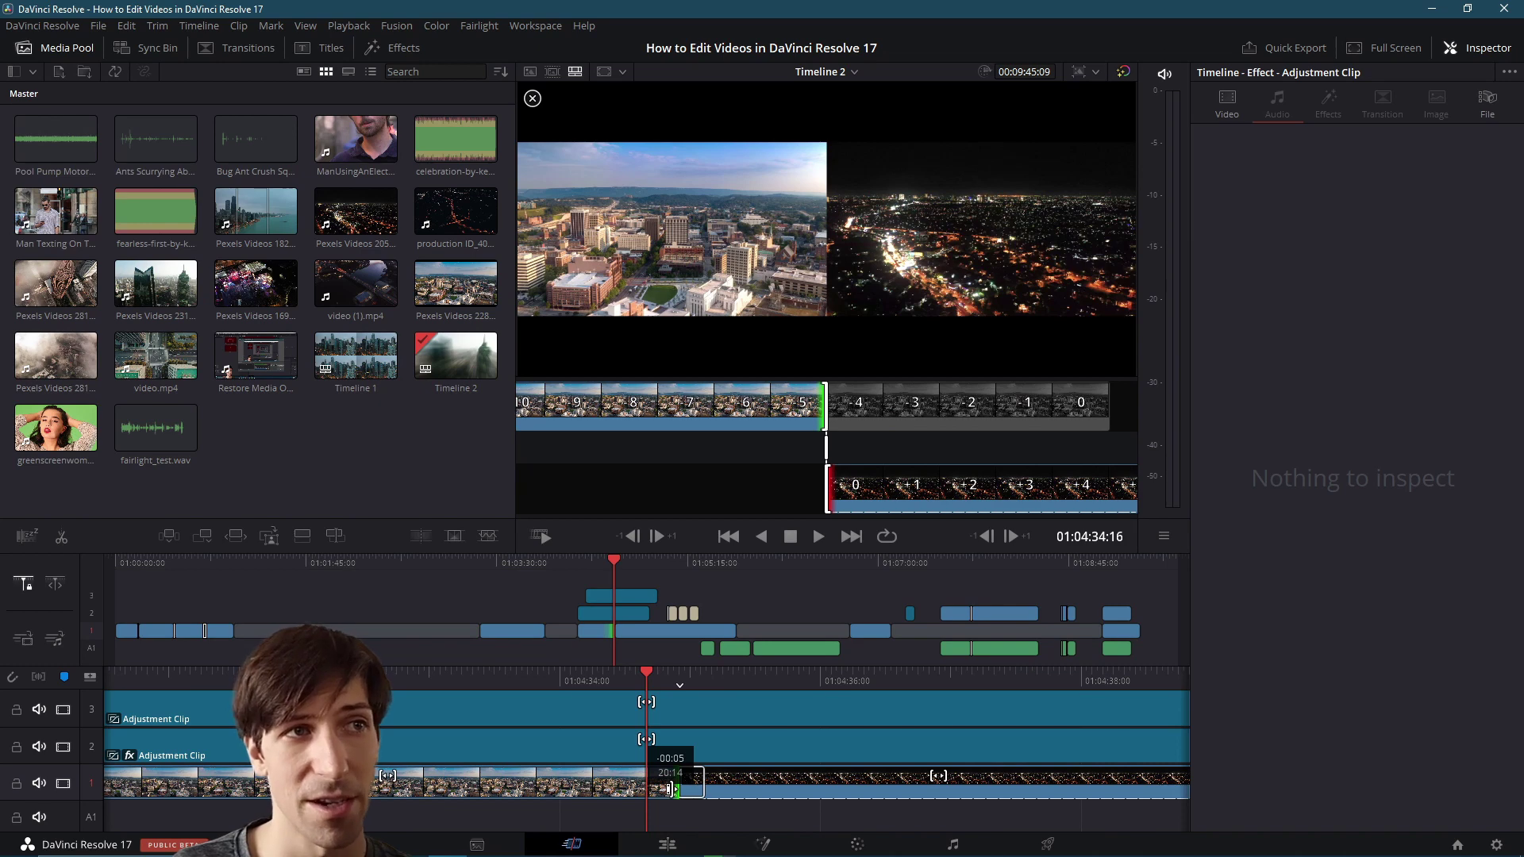
pyautogui.moveTo(671, 788); pyautogui.dragTo(689, 784)
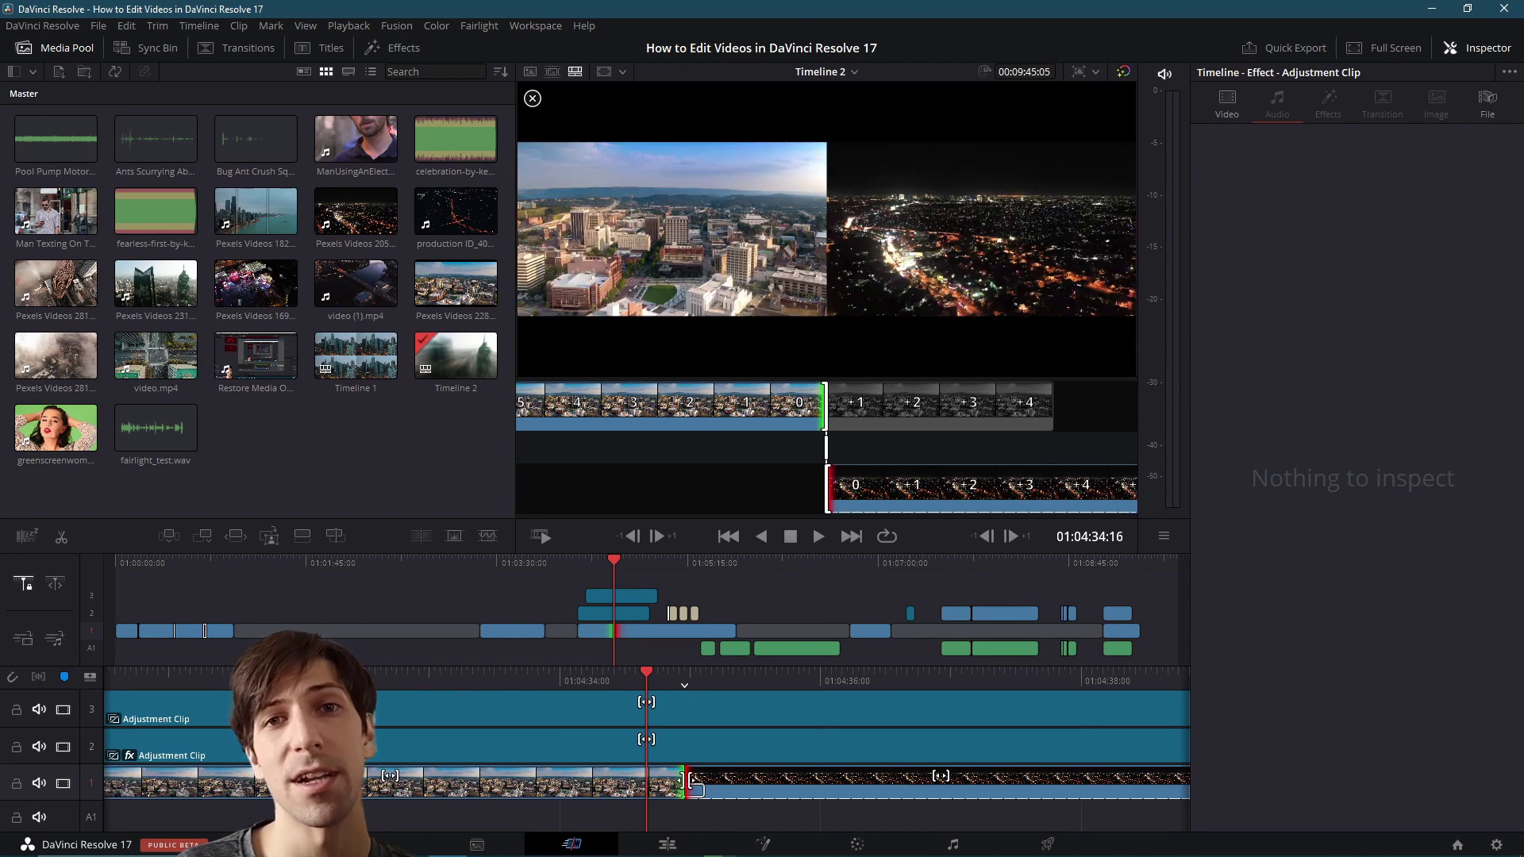
# - Roll the cut between the daytime city clip and the night city clip back and forth by one to three frames
pyautogui.moveTo(690, 784); pyautogui.dragTo(695, 785)
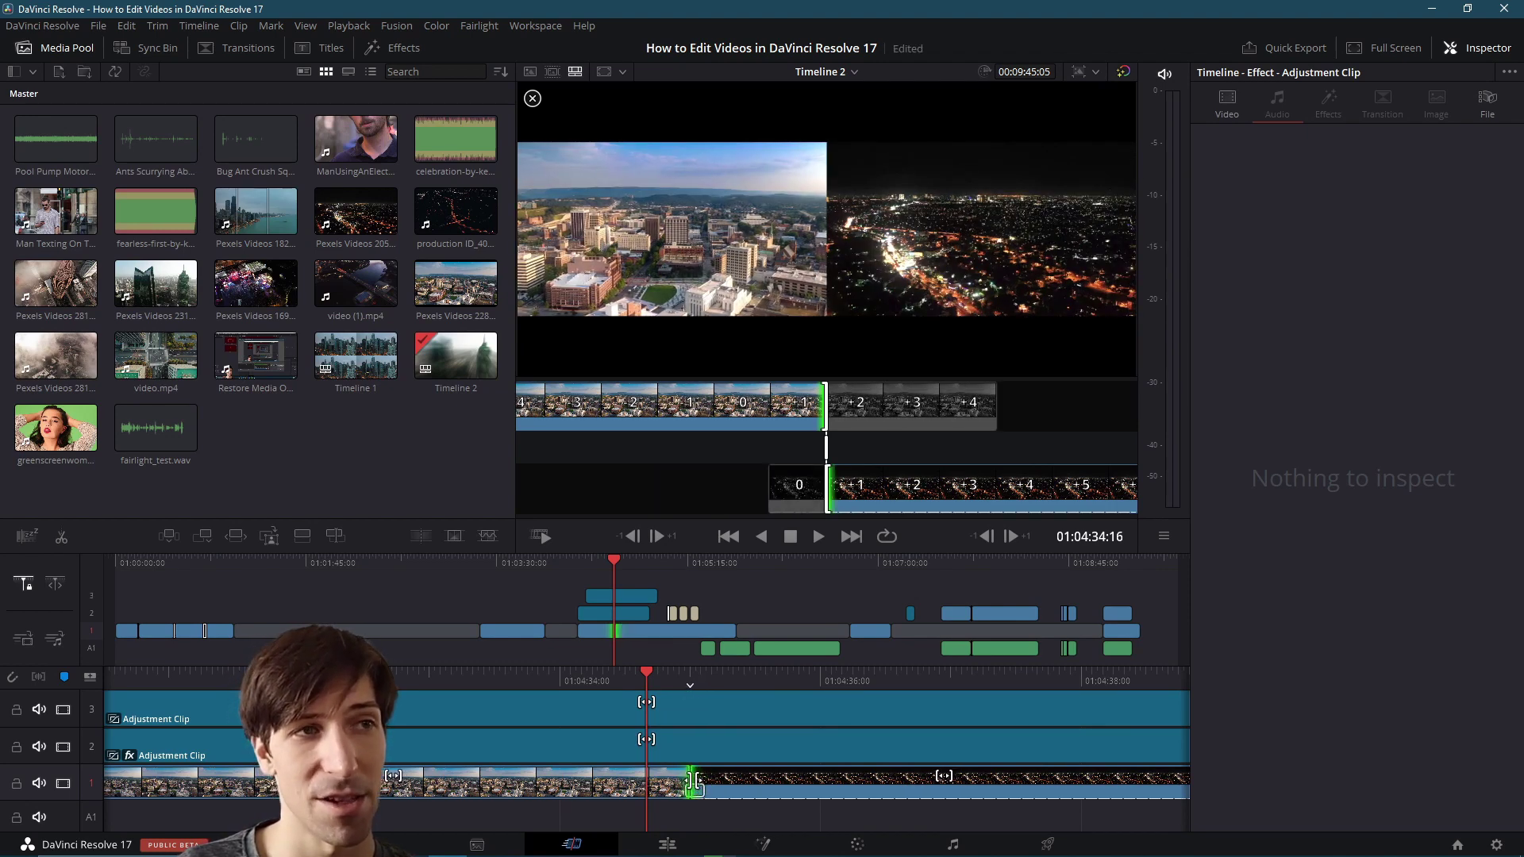
pyautogui.press('.')
pyautogui.press('.')
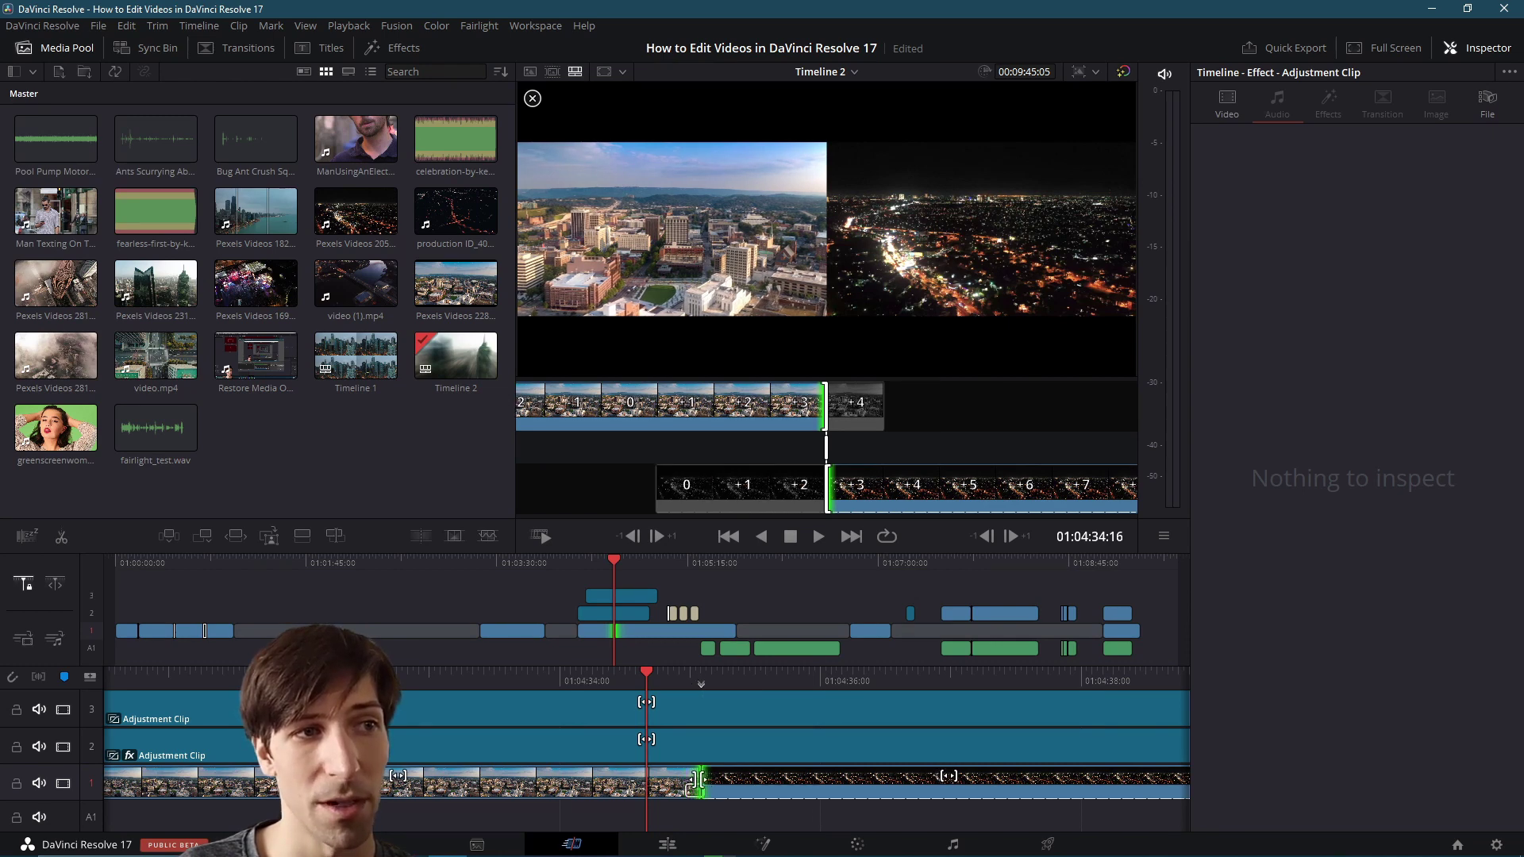
pyautogui.press(',')
pyautogui.press(',')
pyautogui.press(',')
pyautogui.press('.')
pyautogui.press(',')
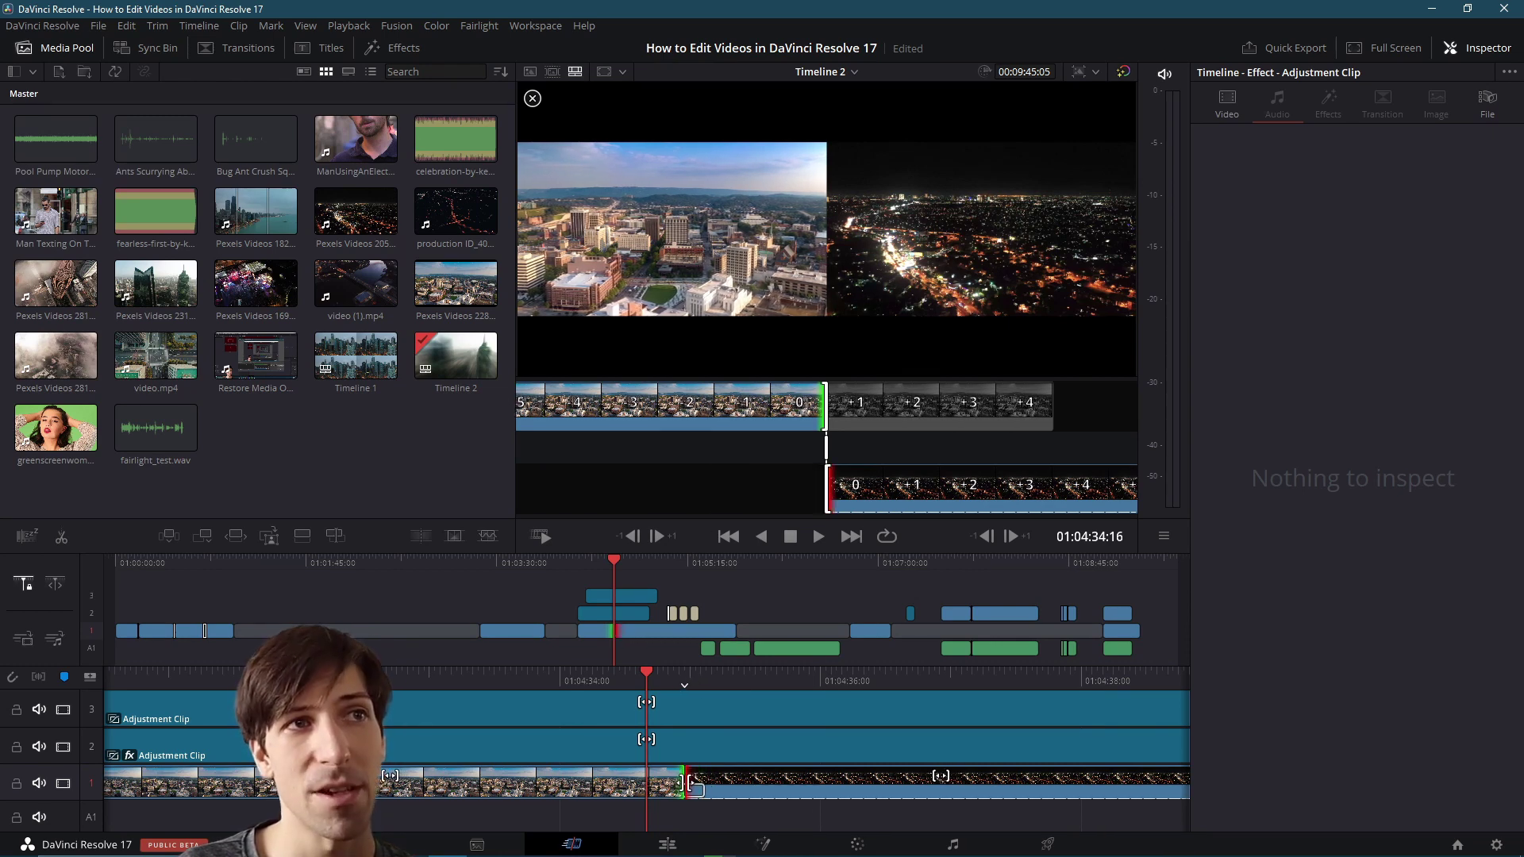
pyautogui.press('.')
pyautogui.press('.')
pyautogui.press('.')
pyautogui.press('.')
pyautogui.press(',')
pyautogui.press(',')
pyautogui.press(',')
pyautogui.press('.')
pyautogui.press('.')
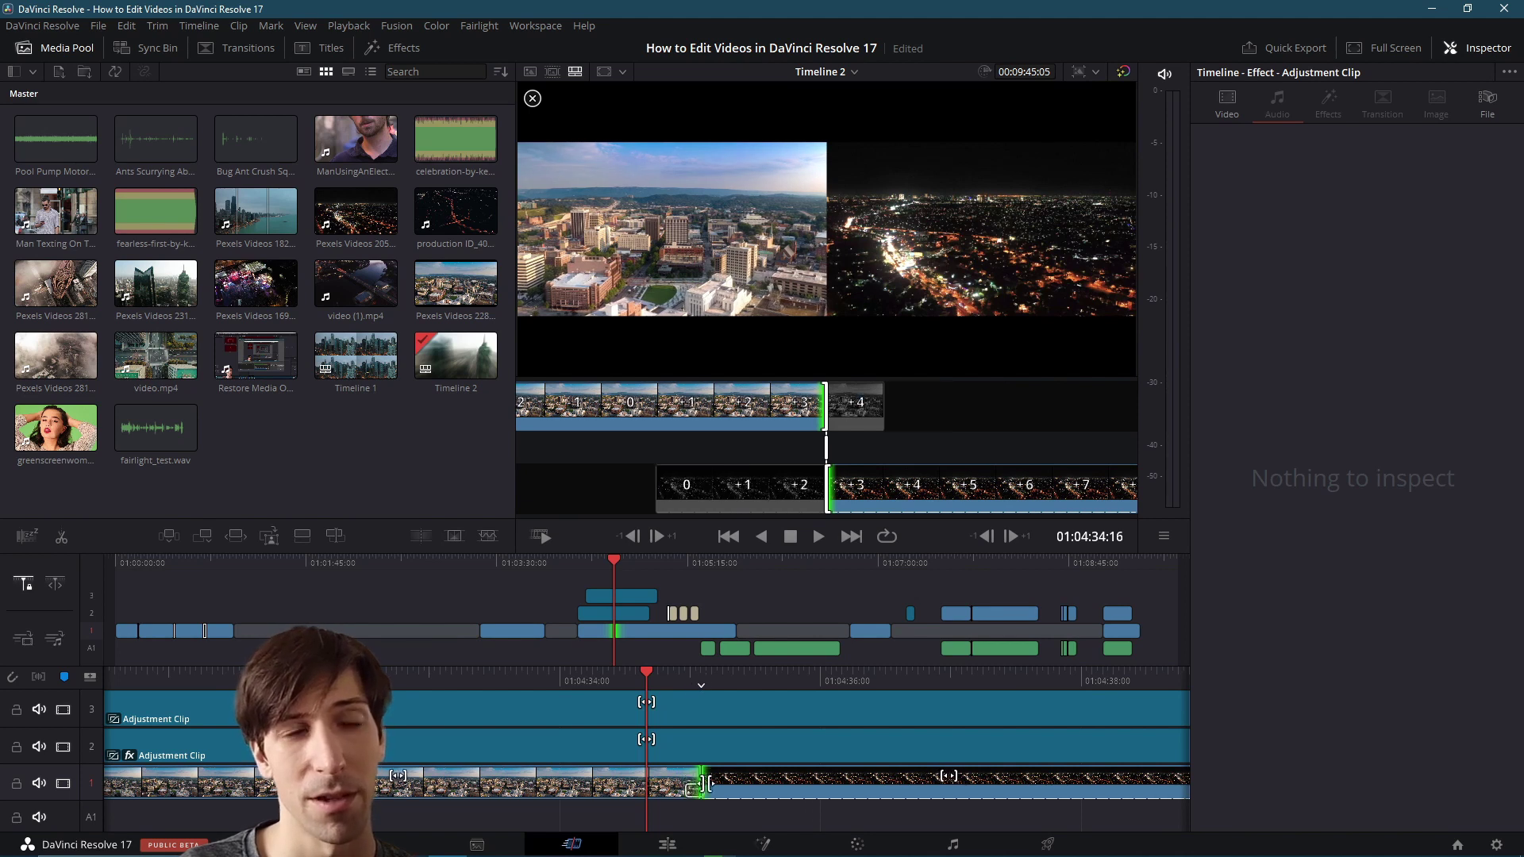
pyautogui.press('.')
pyautogui.press(',')
pyautogui.press('.')
pyautogui.press('.')
pyautogui.press('.')
pyautogui.press(',')
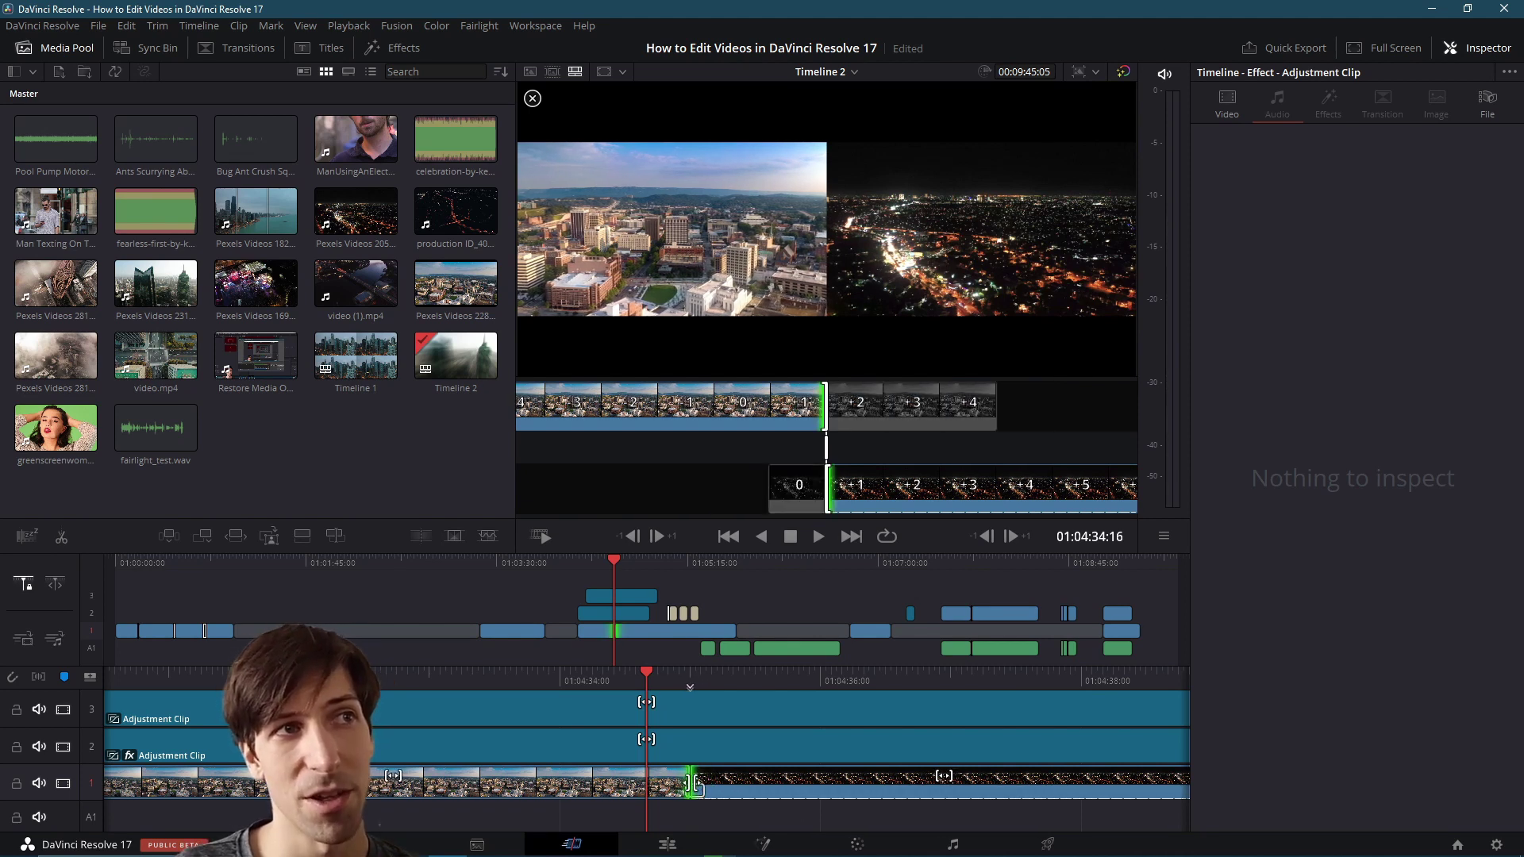
pyautogui.press(',')
pyautogui.press(',')
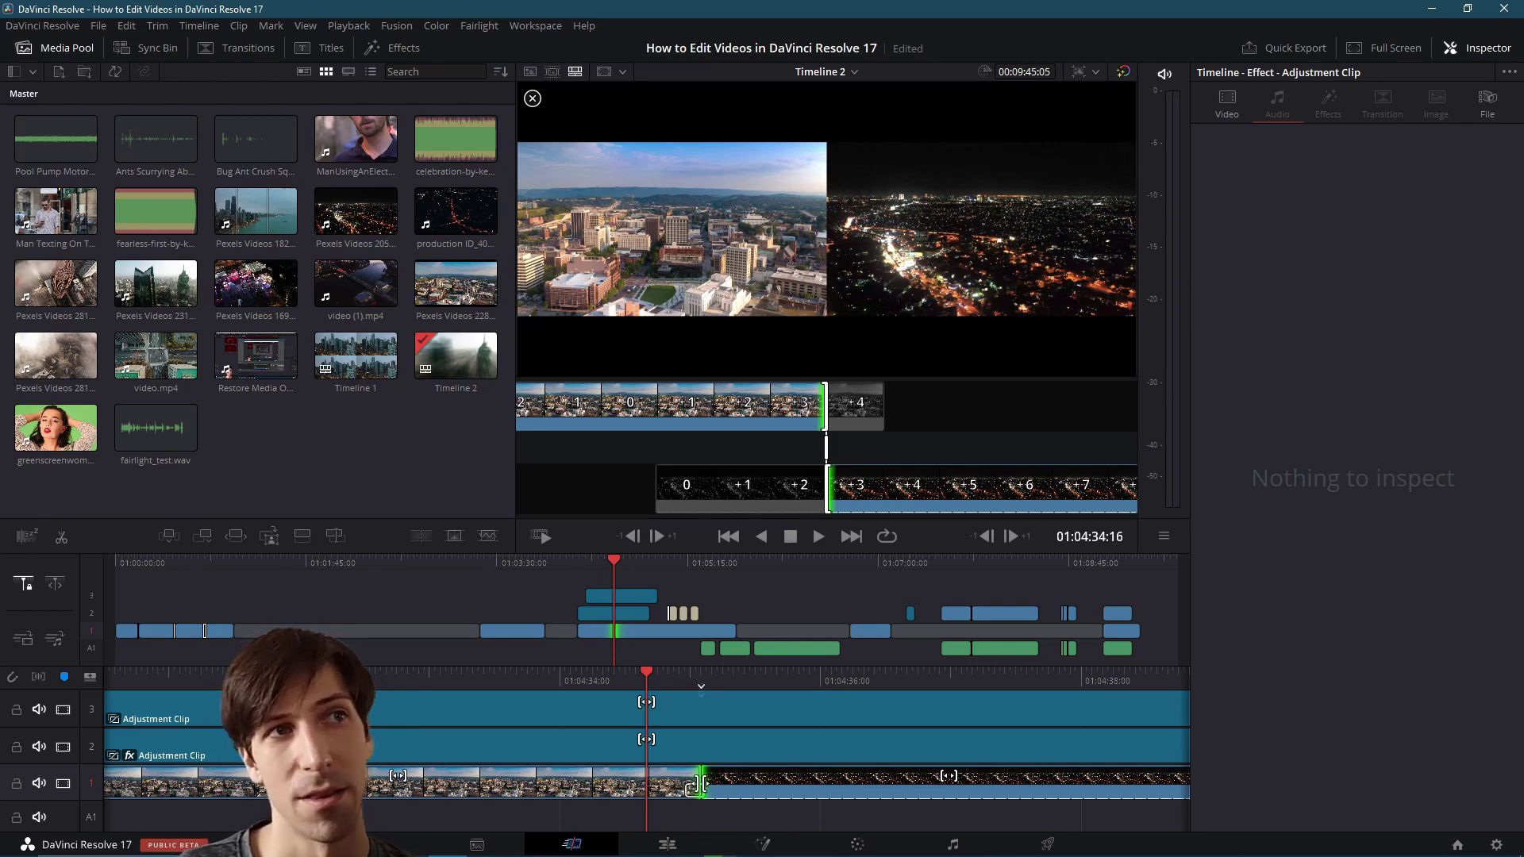
# - Play back the footage around the adjusted cut, continue playback on the Edit page, and return to the Cut page
pyautogui.press('/')
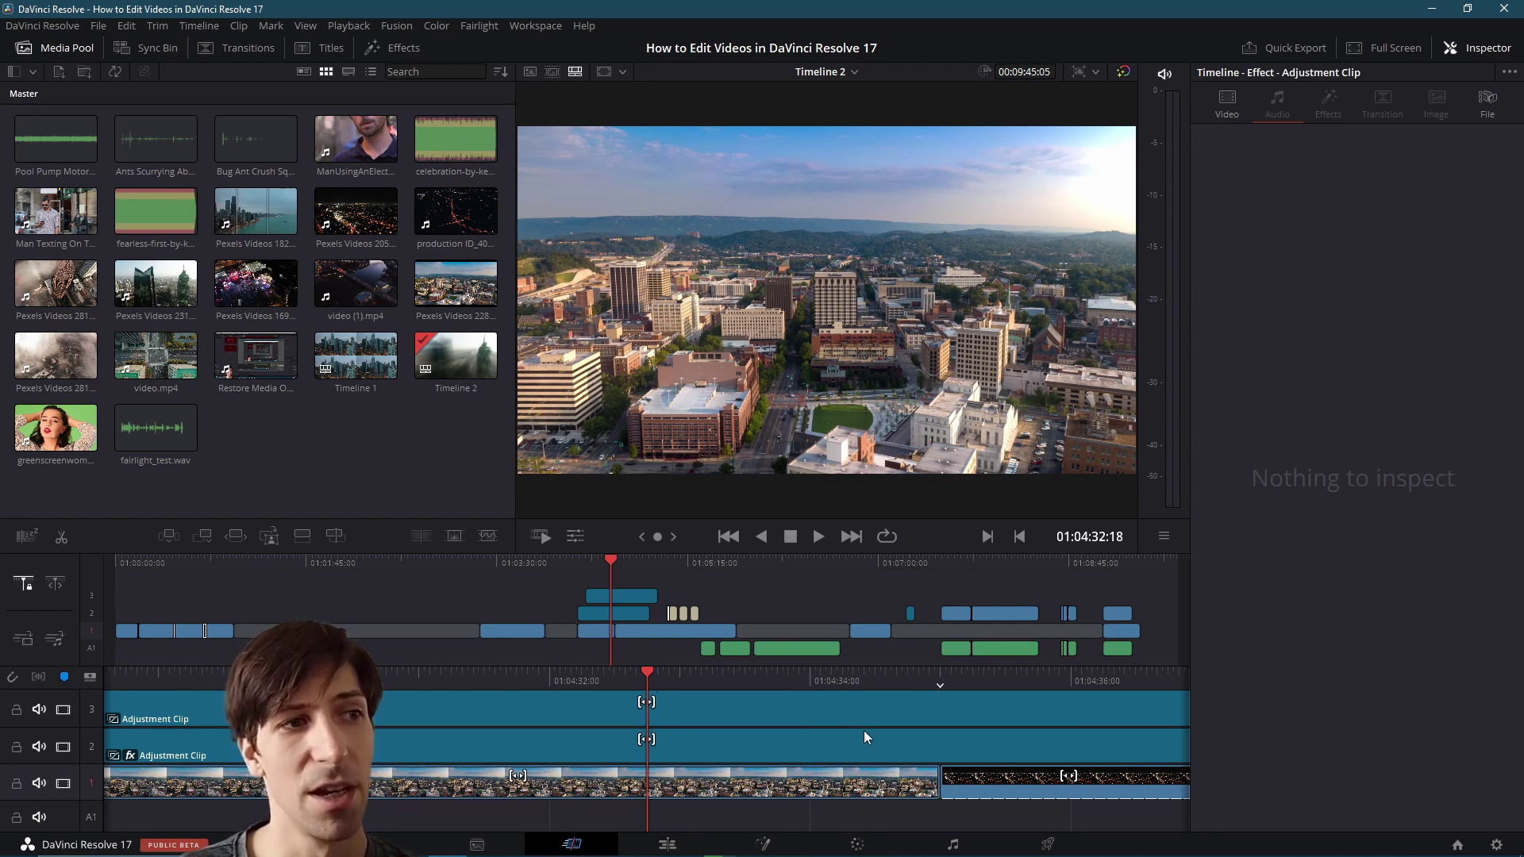
pyautogui.click(818, 536)
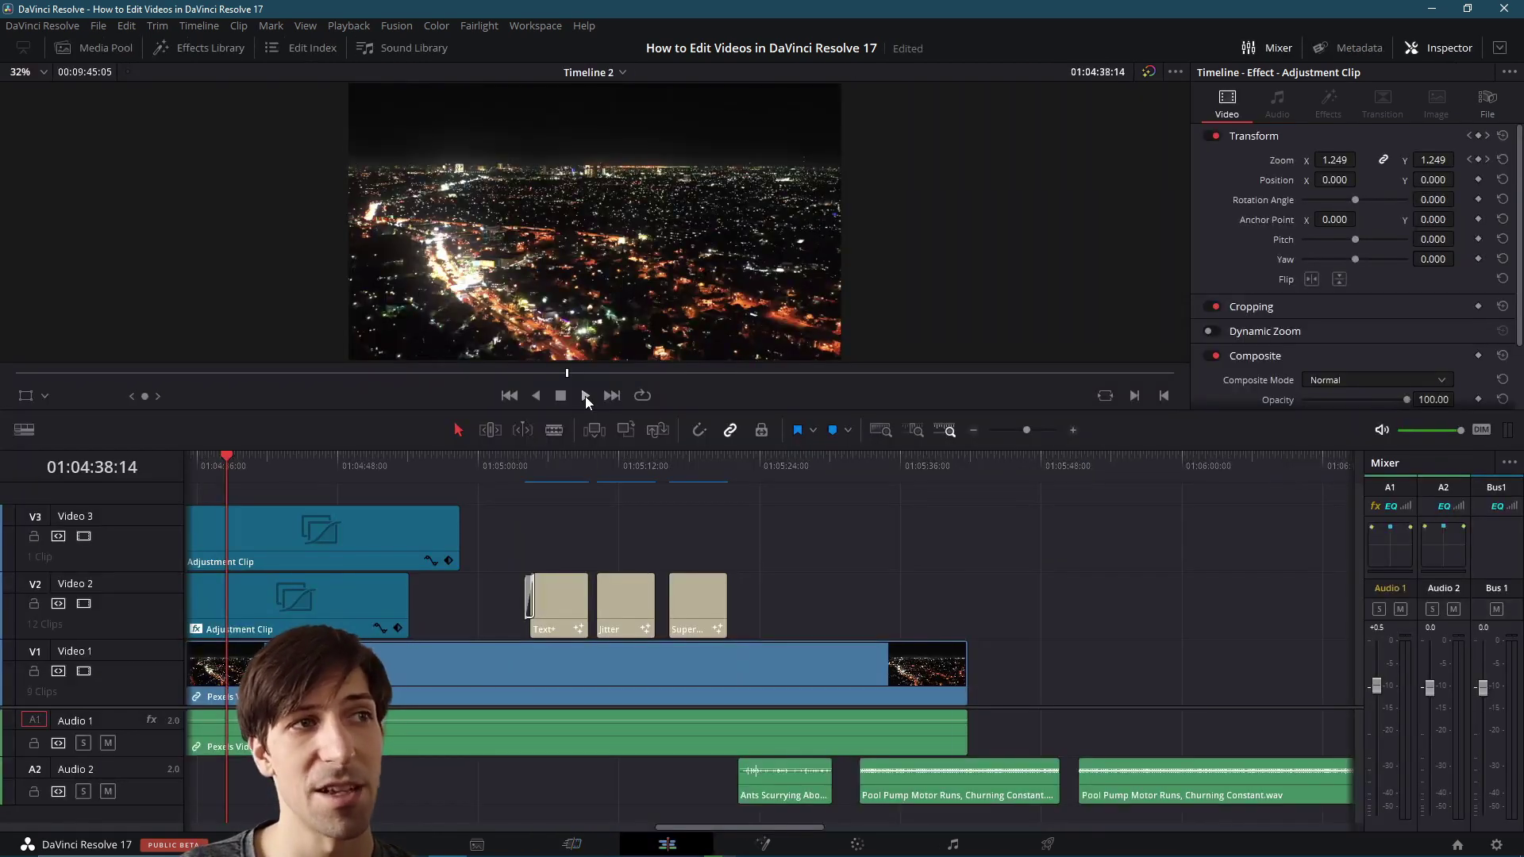
pyautogui.click(586, 396)
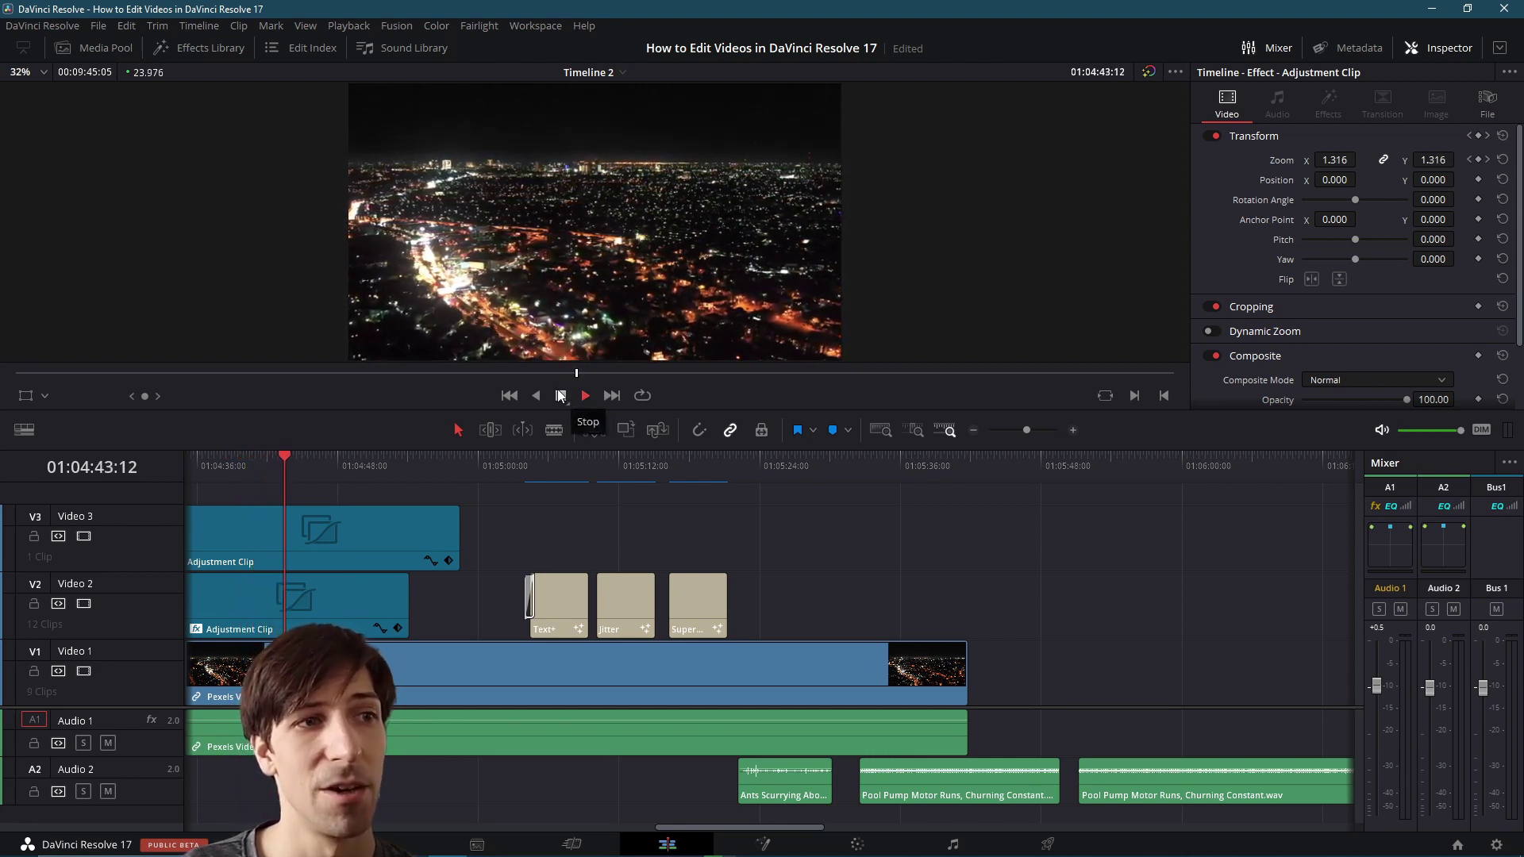
pyautogui.hotkey('shift', '3')
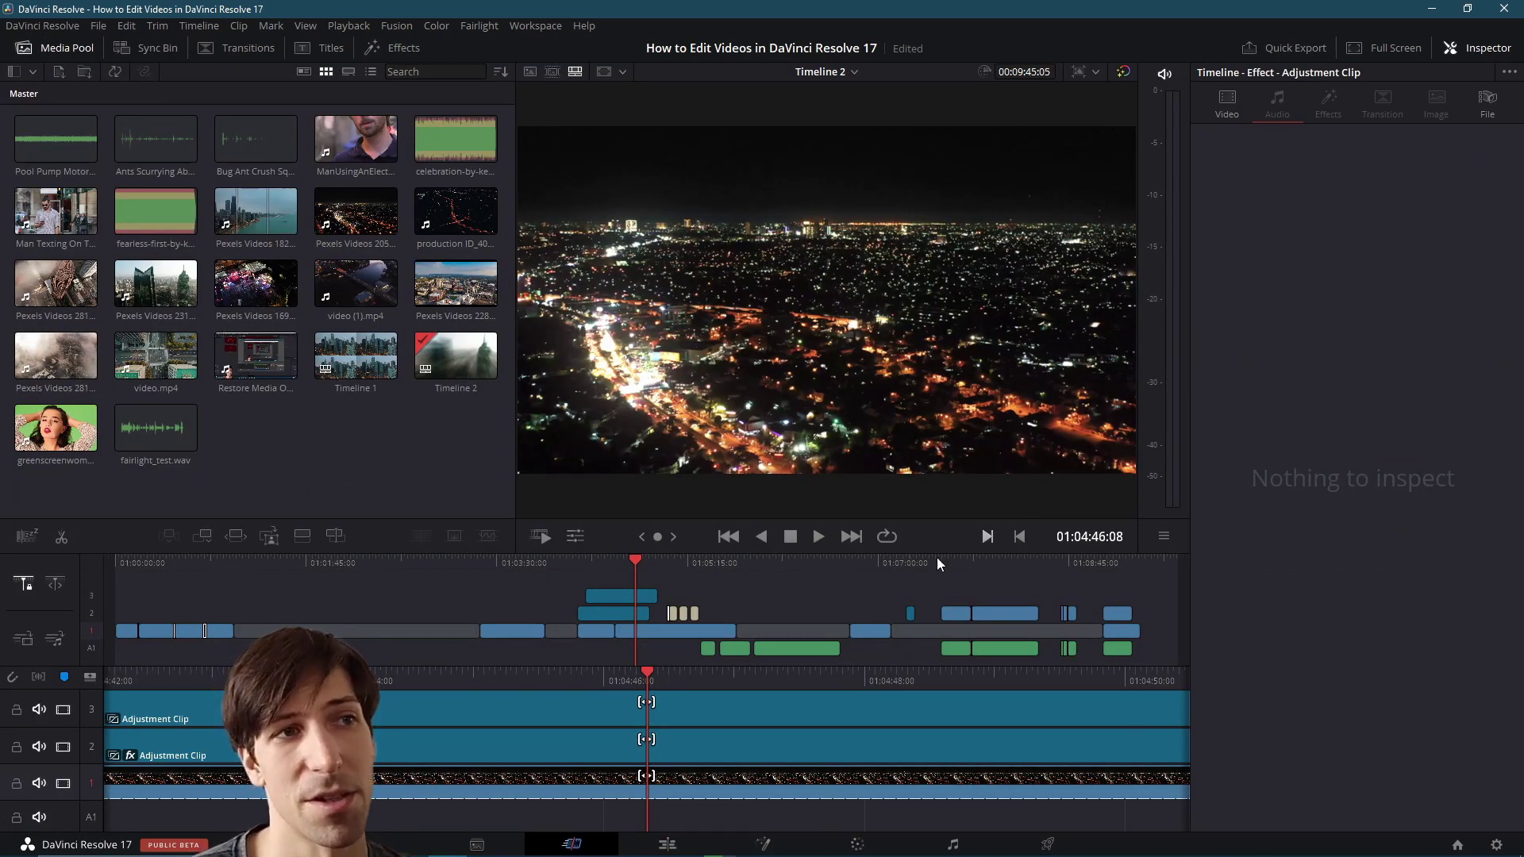
# - Set the zoom of the video (1).mp4 clip to 1.420 at 01:00:42:19 and add a zoom keyframe there
pyautogui.click(692, 699)
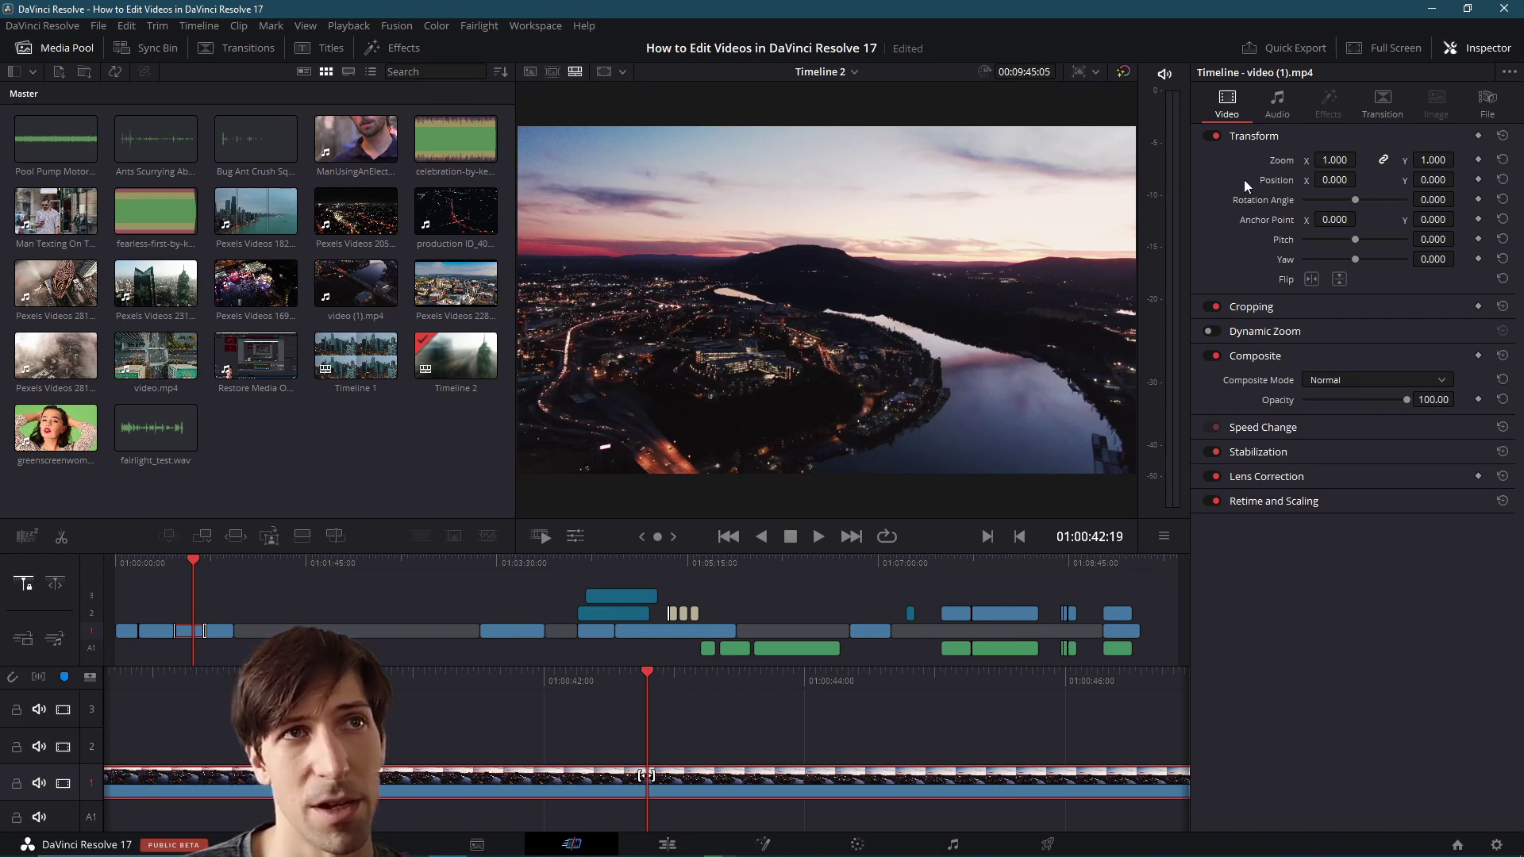
pyautogui.click(1334, 159)
pyautogui.write('1.92')
pyautogui.press('Return')
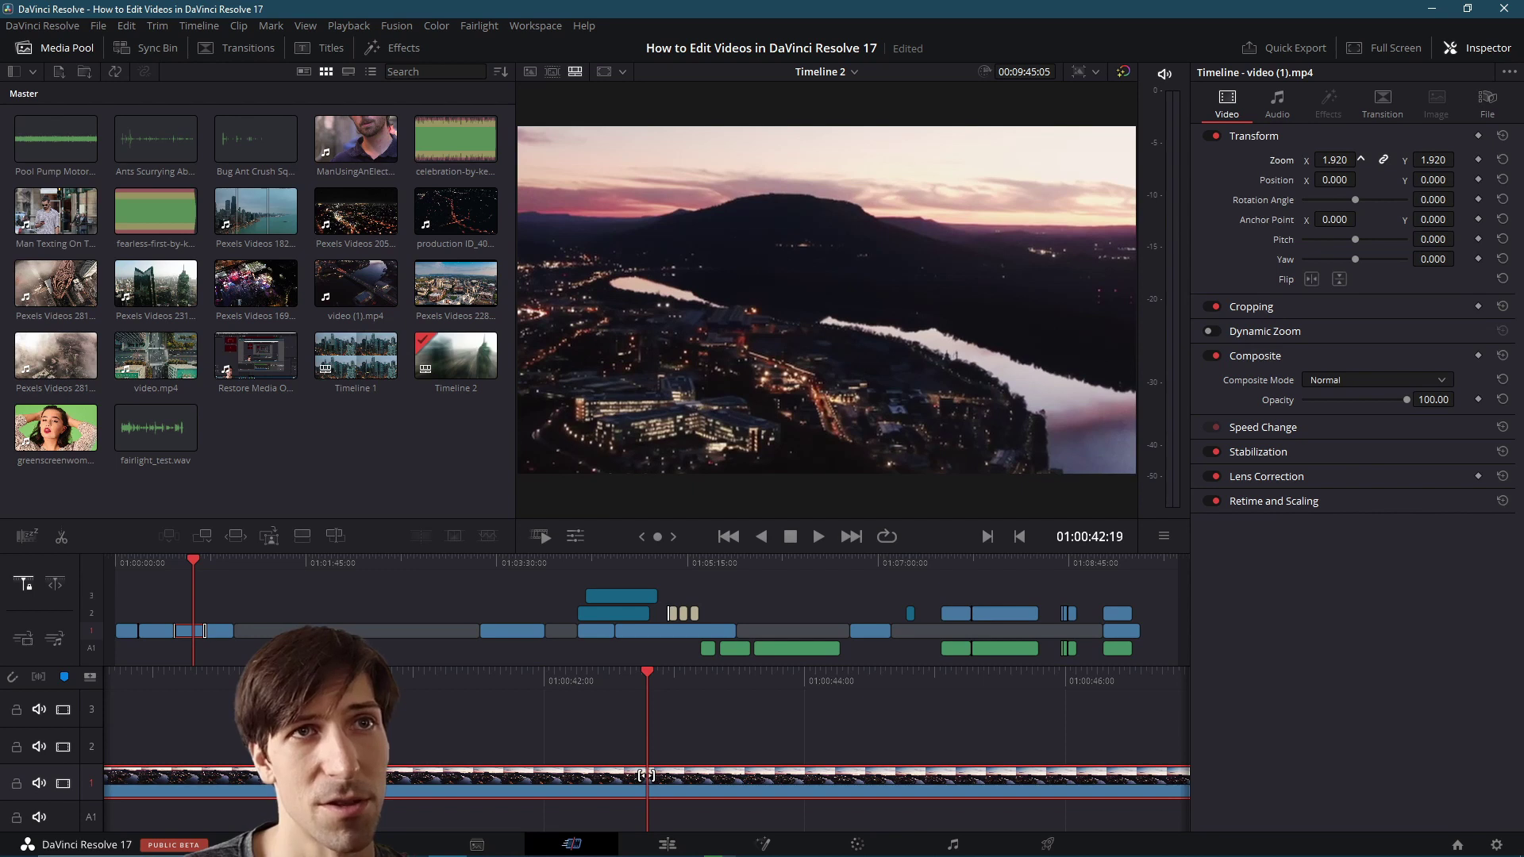
pyautogui.moveTo(1360, 159); pyautogui.dragTo(1455, 163)
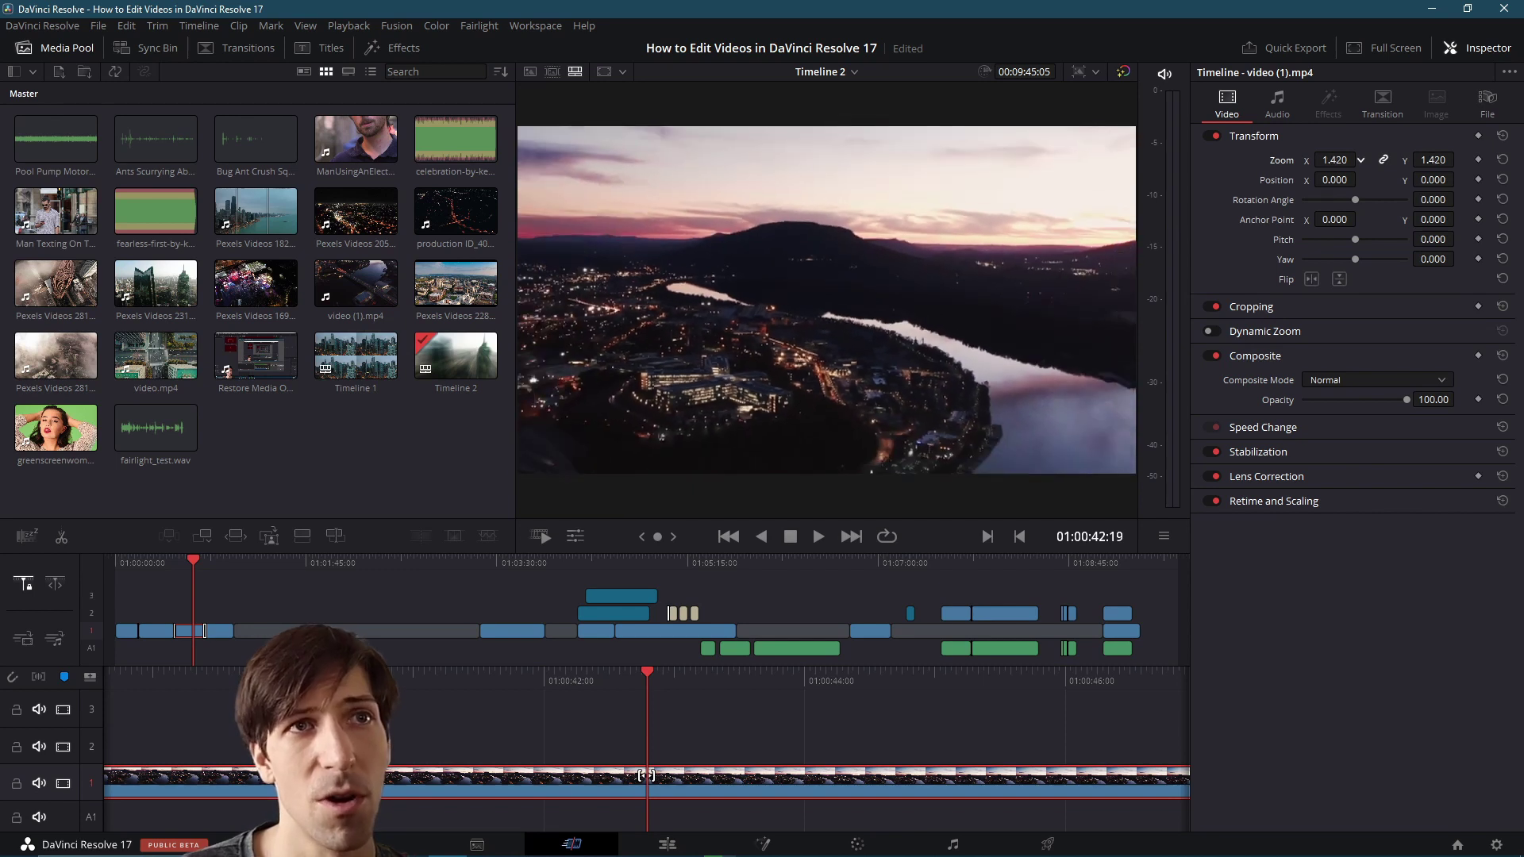
pyautogui.click(1477, 161)
# - Add a second zoom keyframe of 1.950 to the video (1).mp4 clip at 01:00:44:01
pyautogui.press('Right')
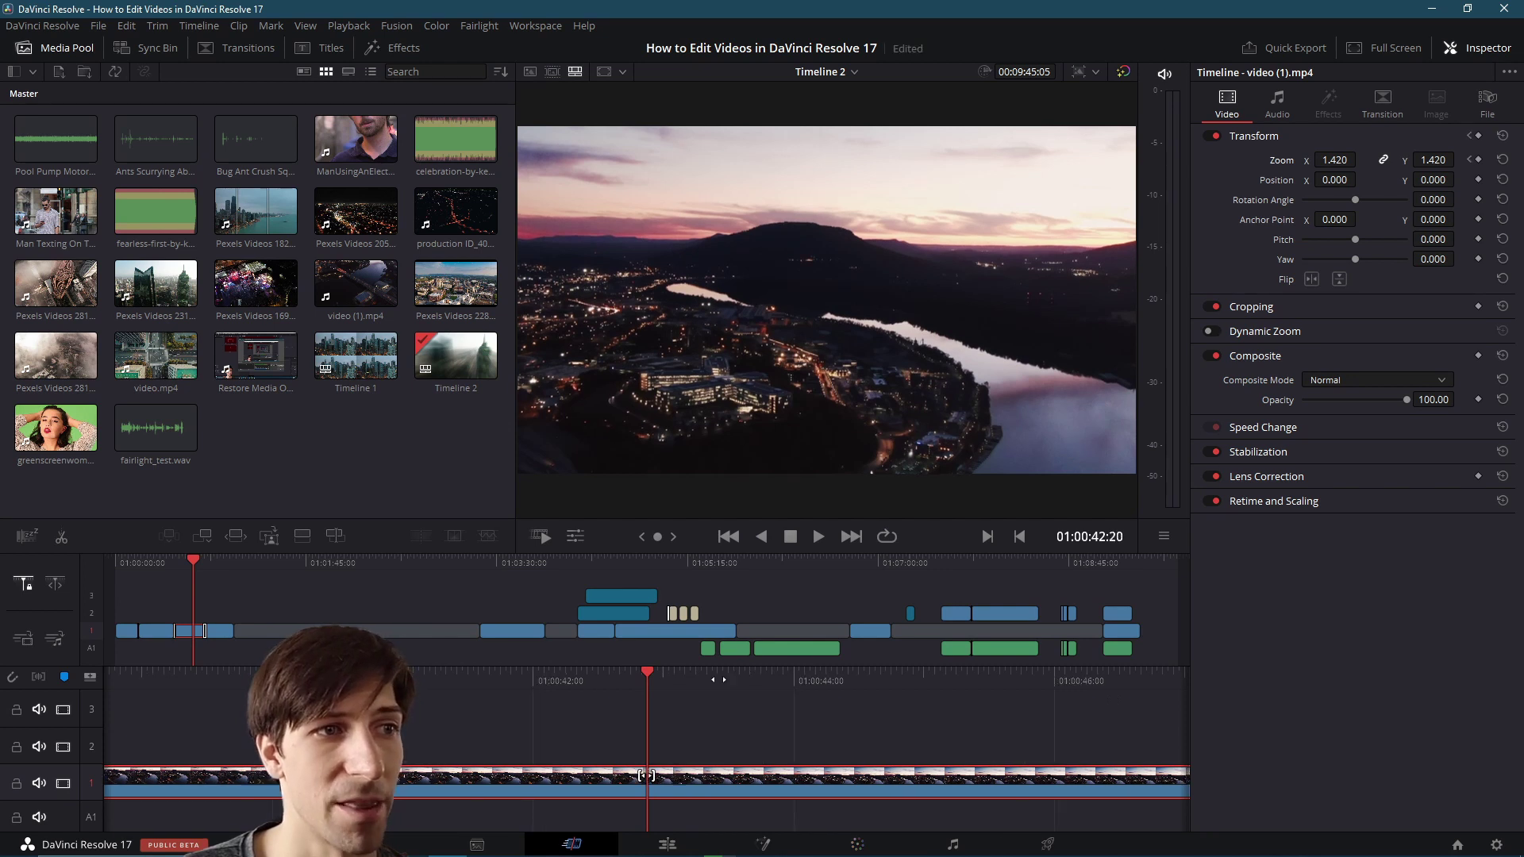
pyautogui.press('space')
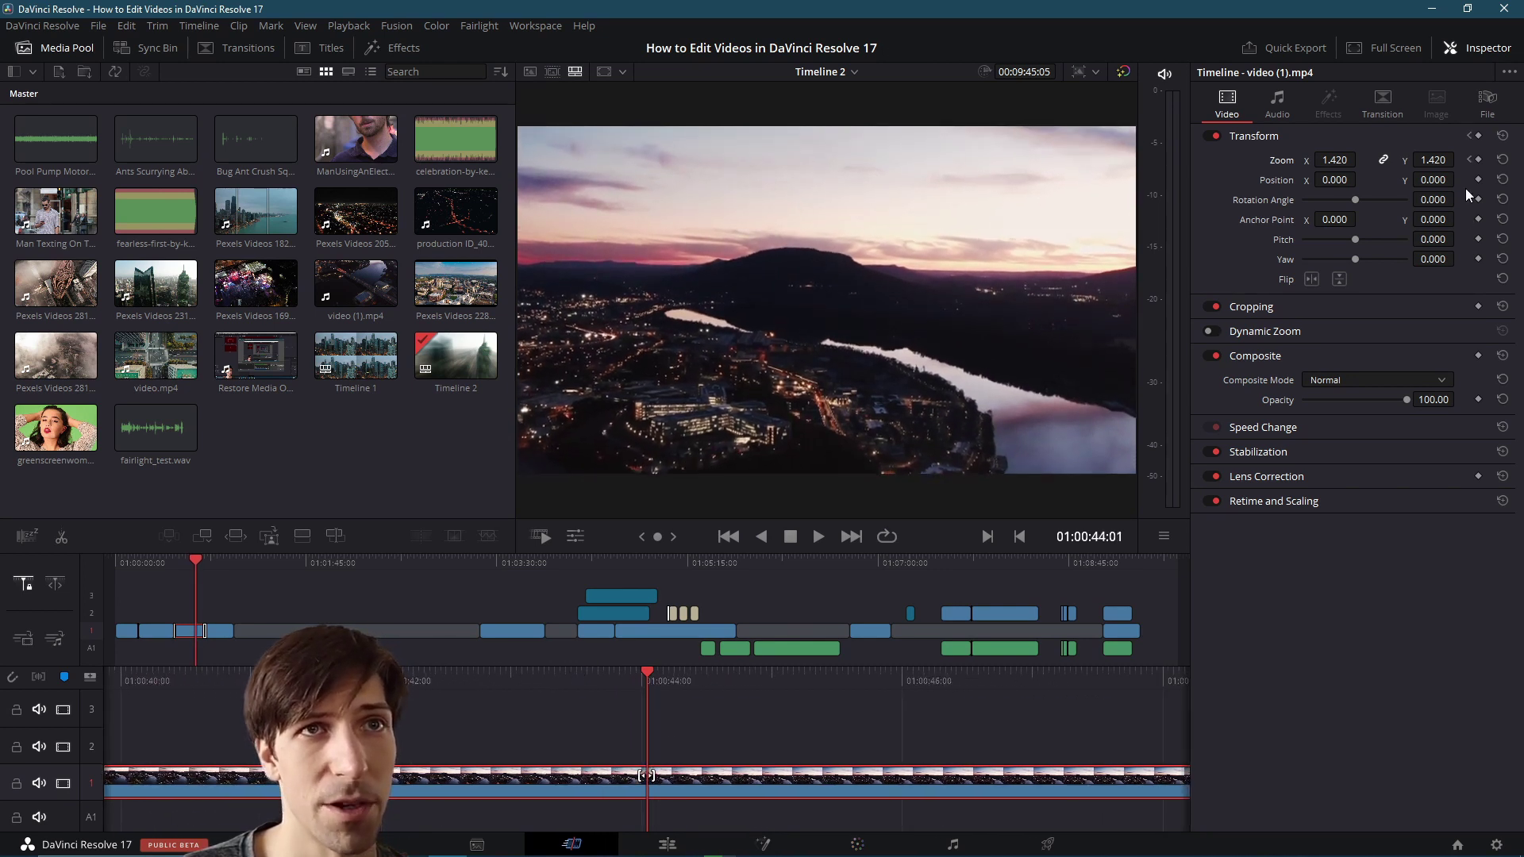
pyautogui.moveTo(1336, 161); pyautogui.dragTo(1379, 160)
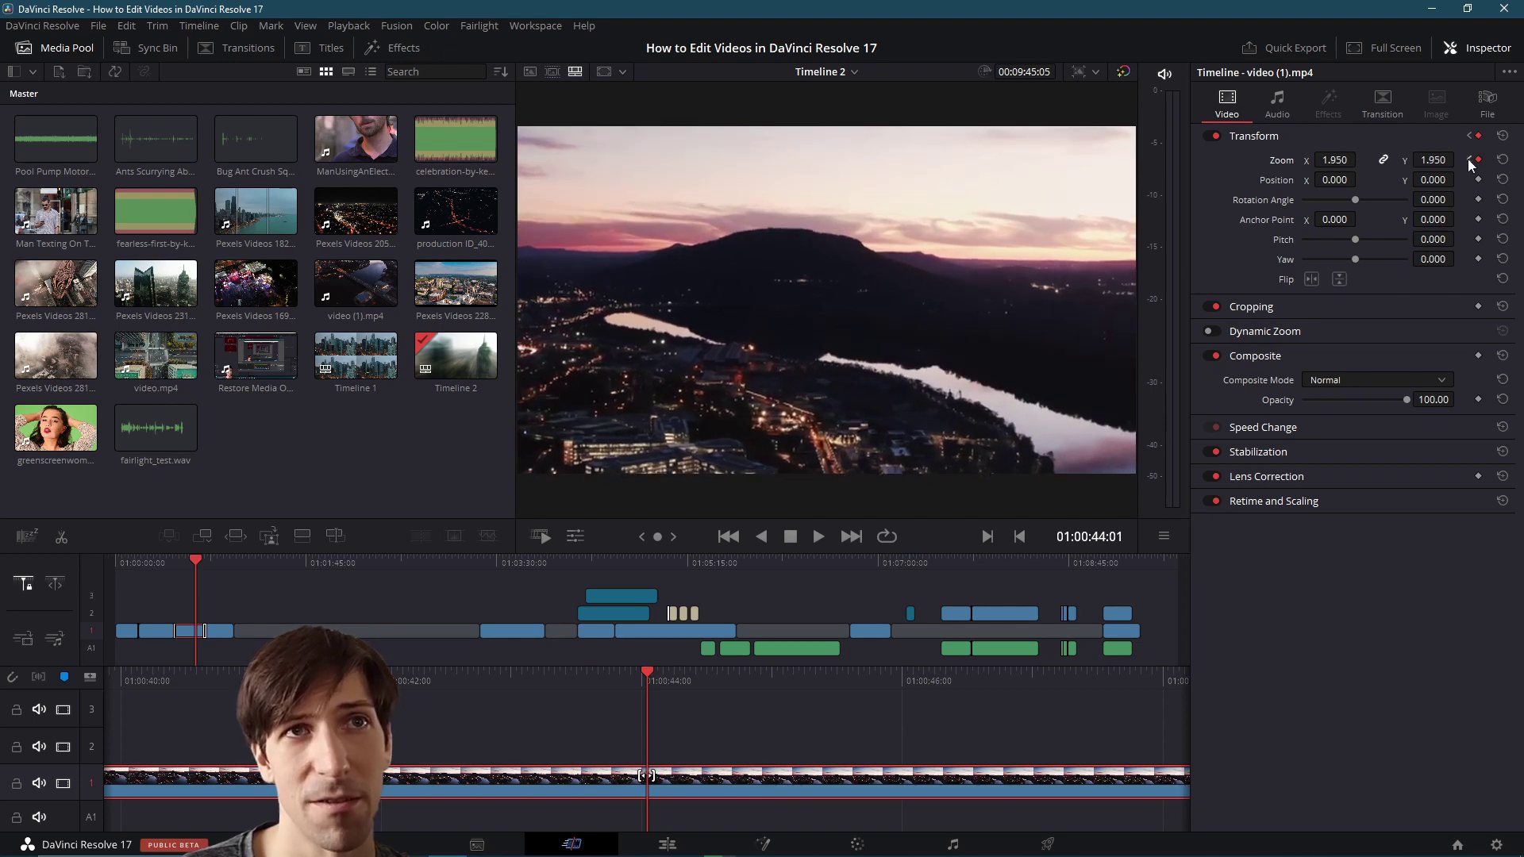
# - Preview the zoom animation on the video (1).mp4 clip from its earlier keyframe
pyautogui.click(1469, 160)
pyautogui.click(817, 538)
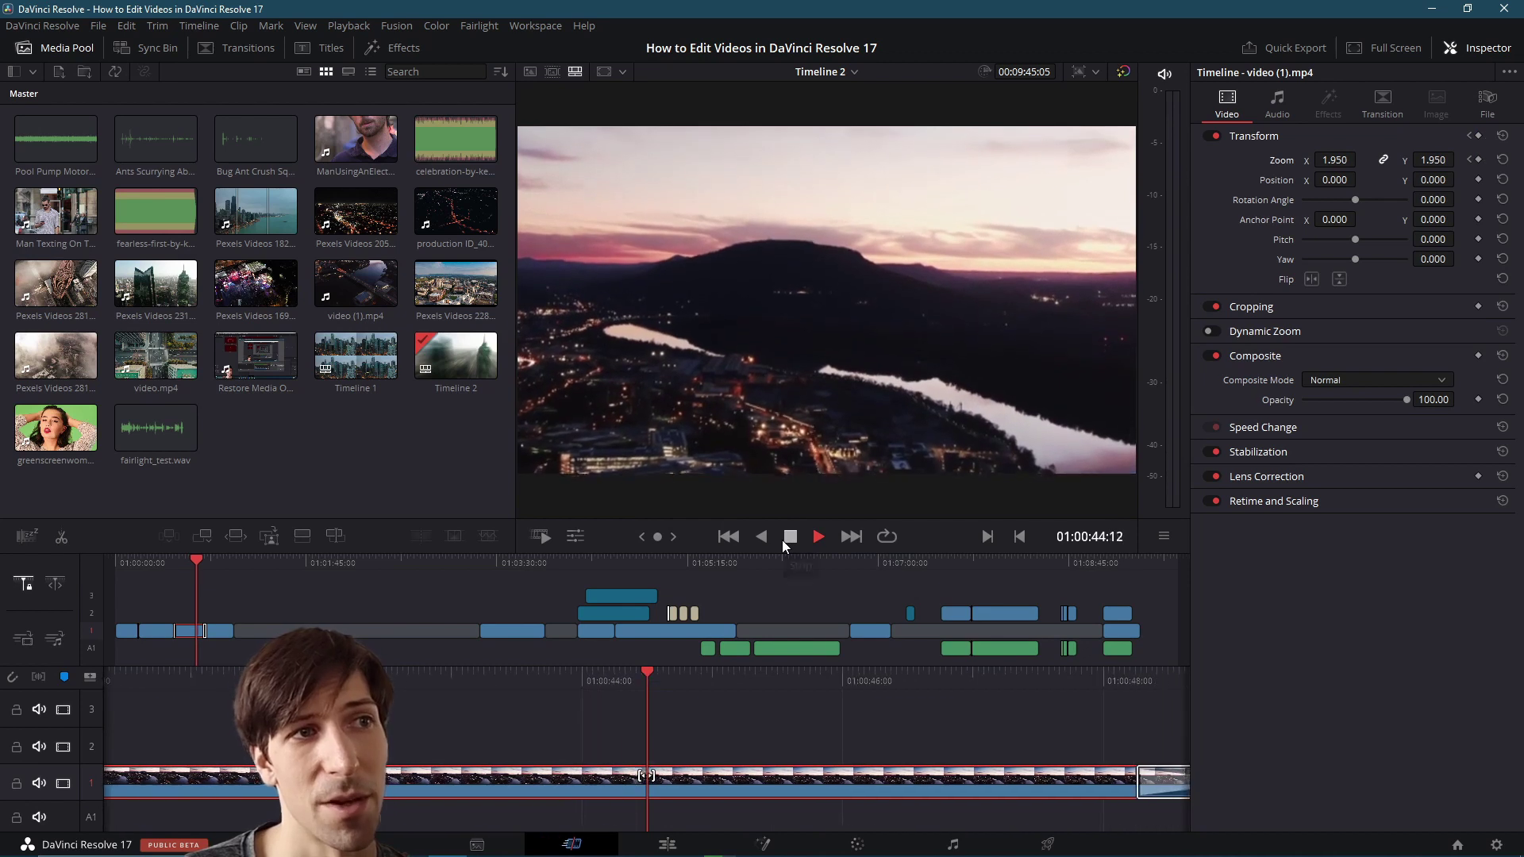
pyautogui.click(783, 540)
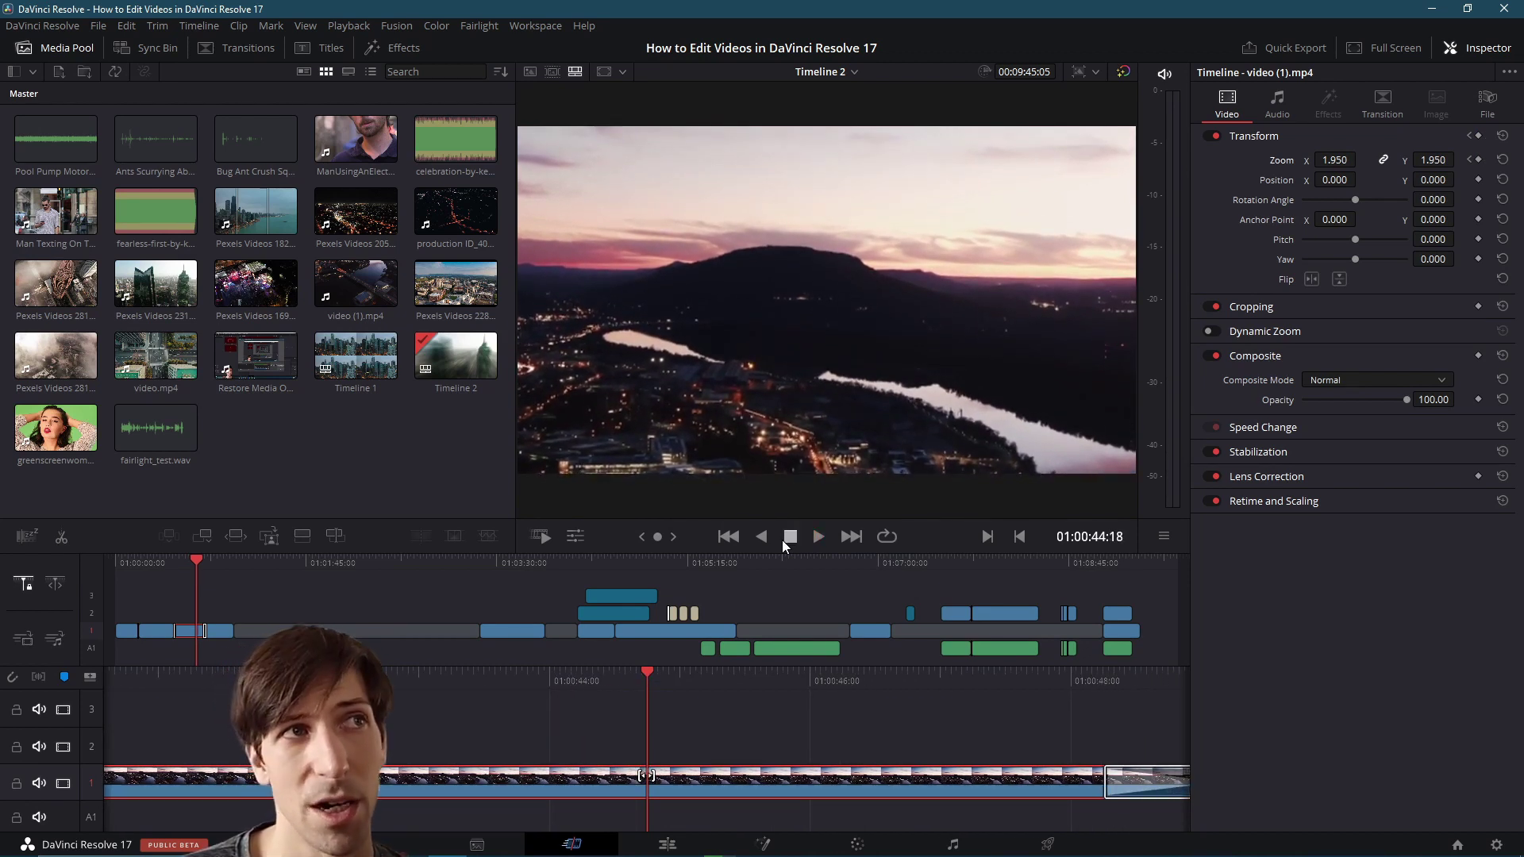
# - Move the timeline playhead to 01:01:01:14 and open Pexels Videos 1692701.mp4 in the source viewer, scrubbing to 00:00:10:01
pyautogui.click(227, 570)
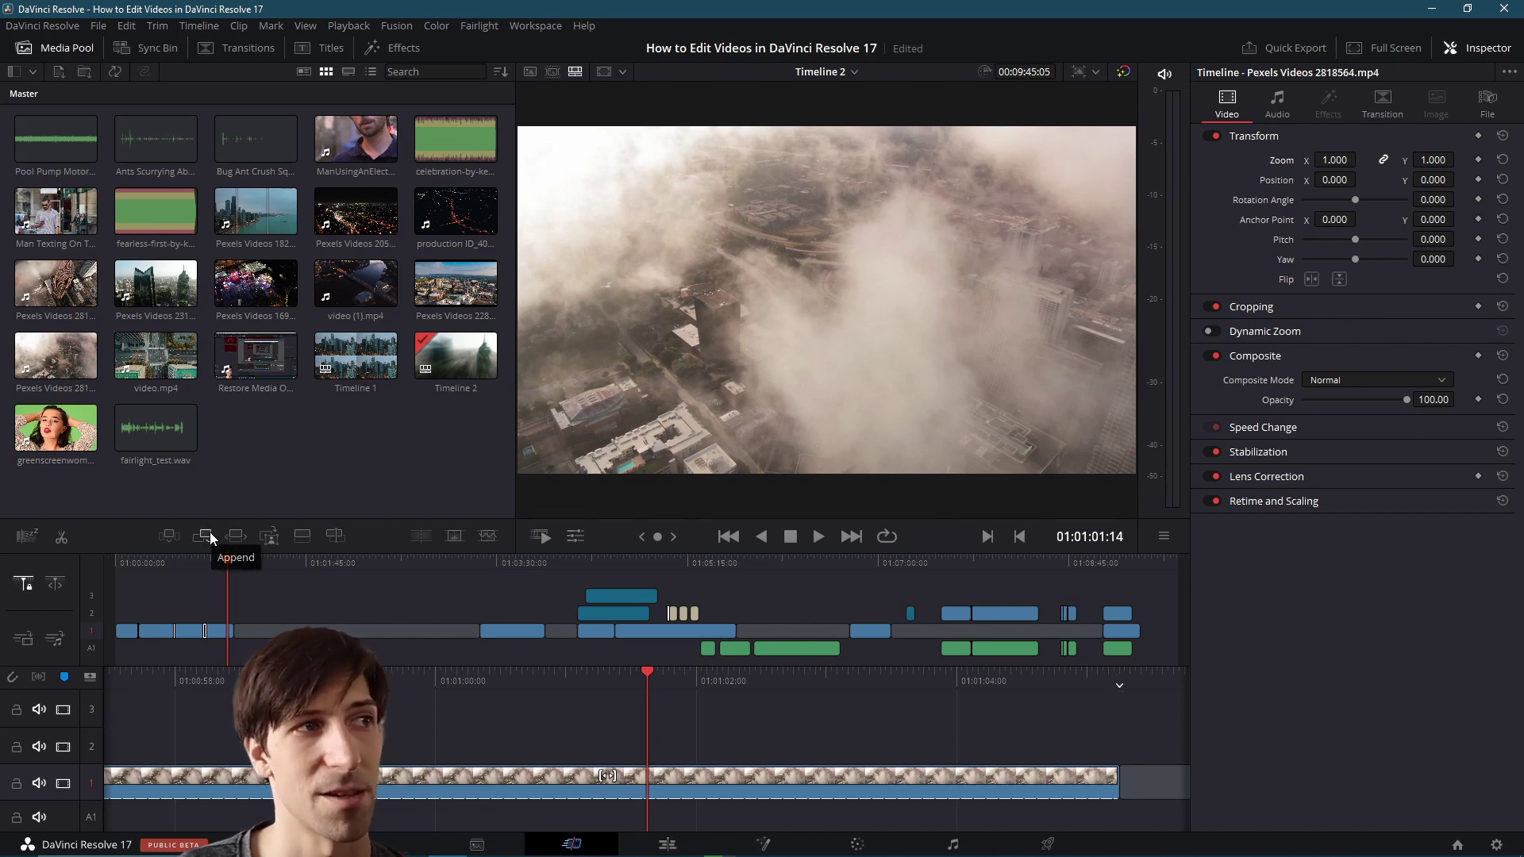
pyautogui.click(243, 294)
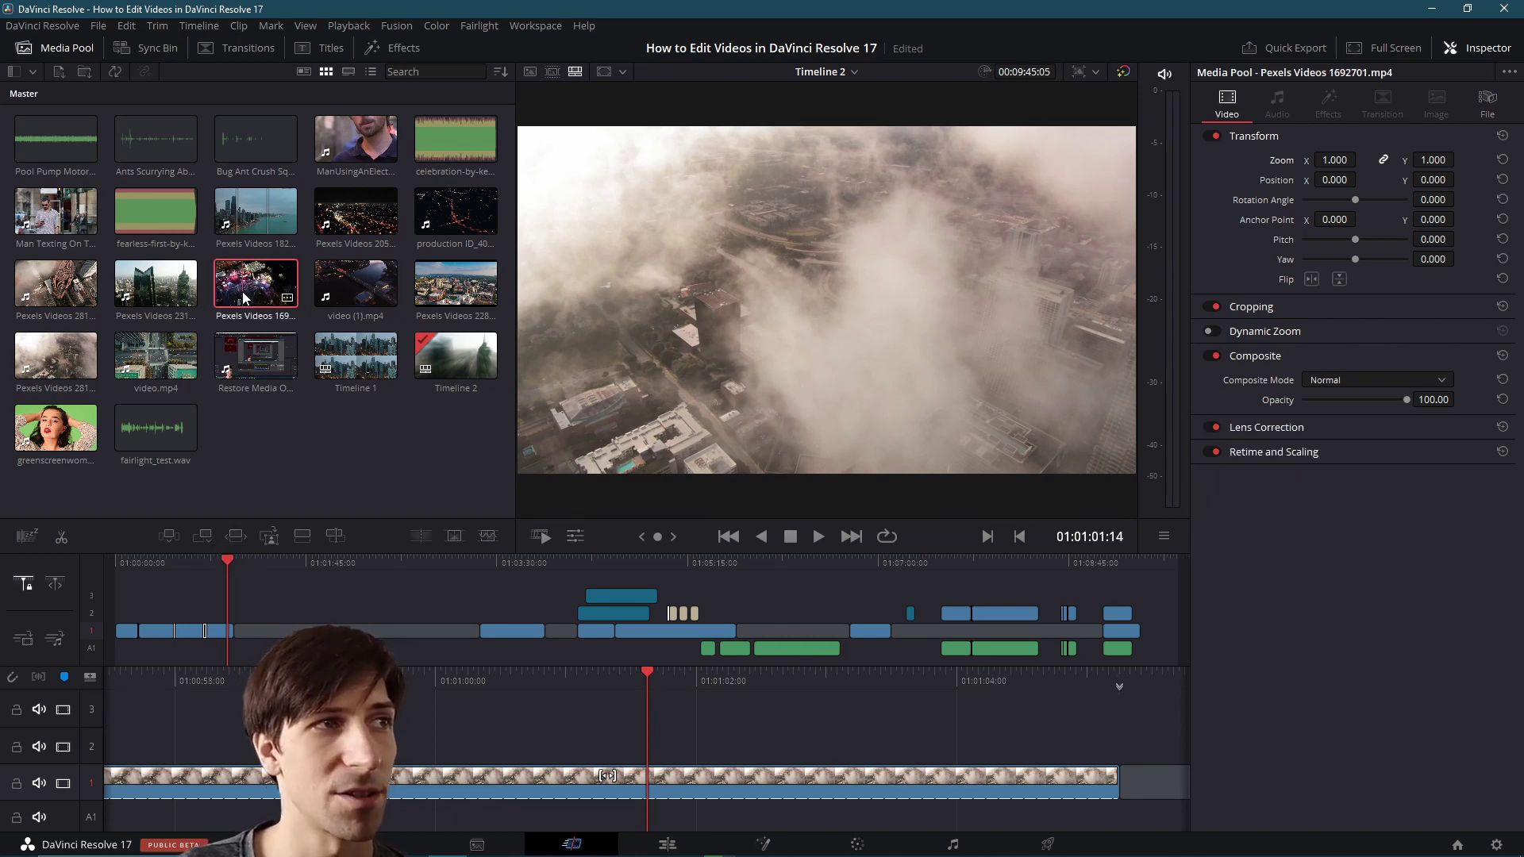
pyautogui.doubleClick(242, 294)
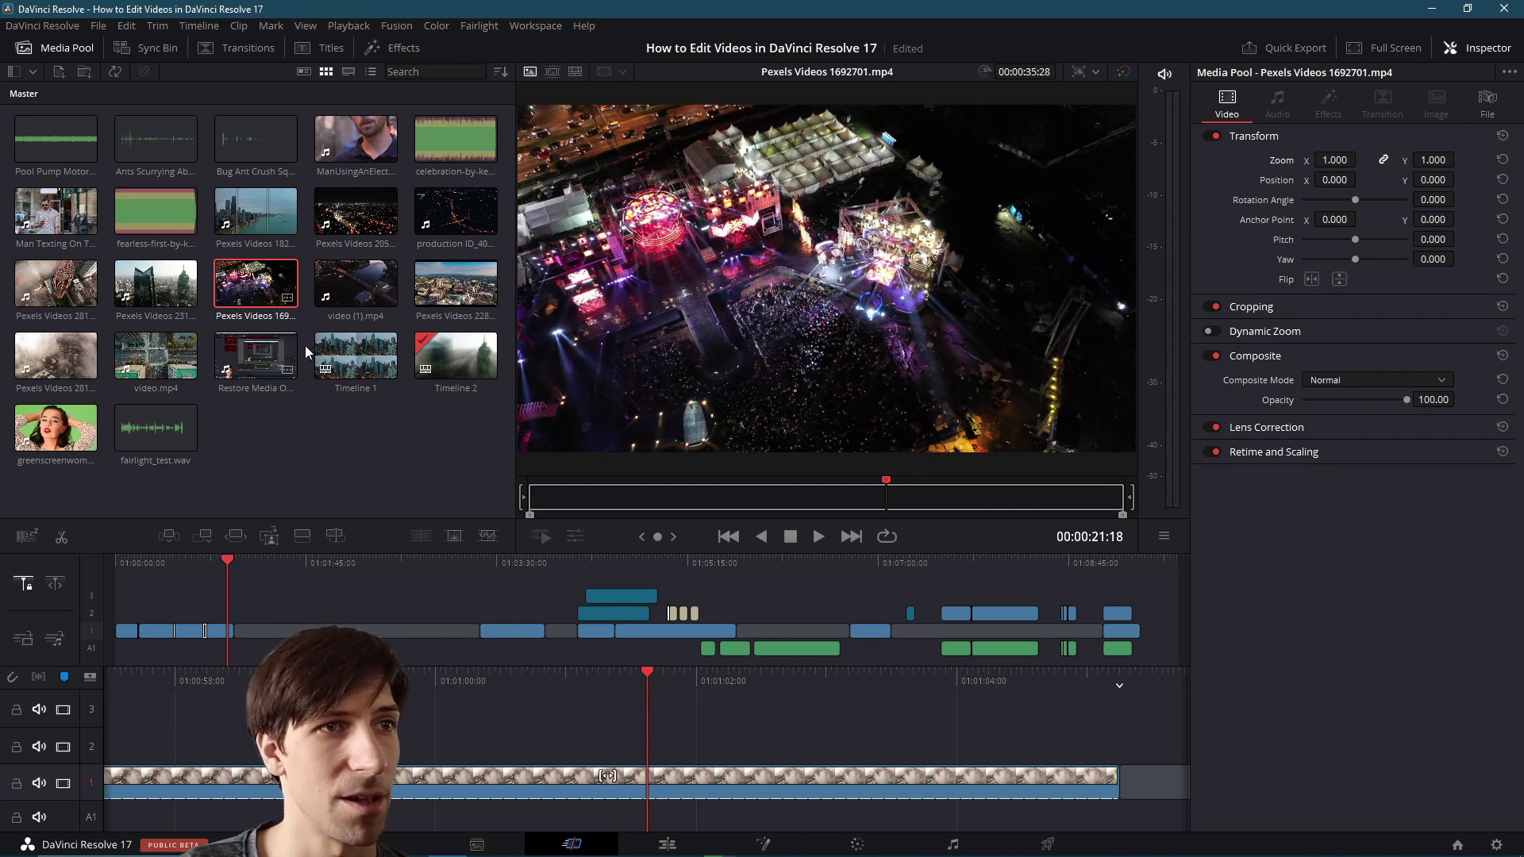
pyautogui.click(696, 496)
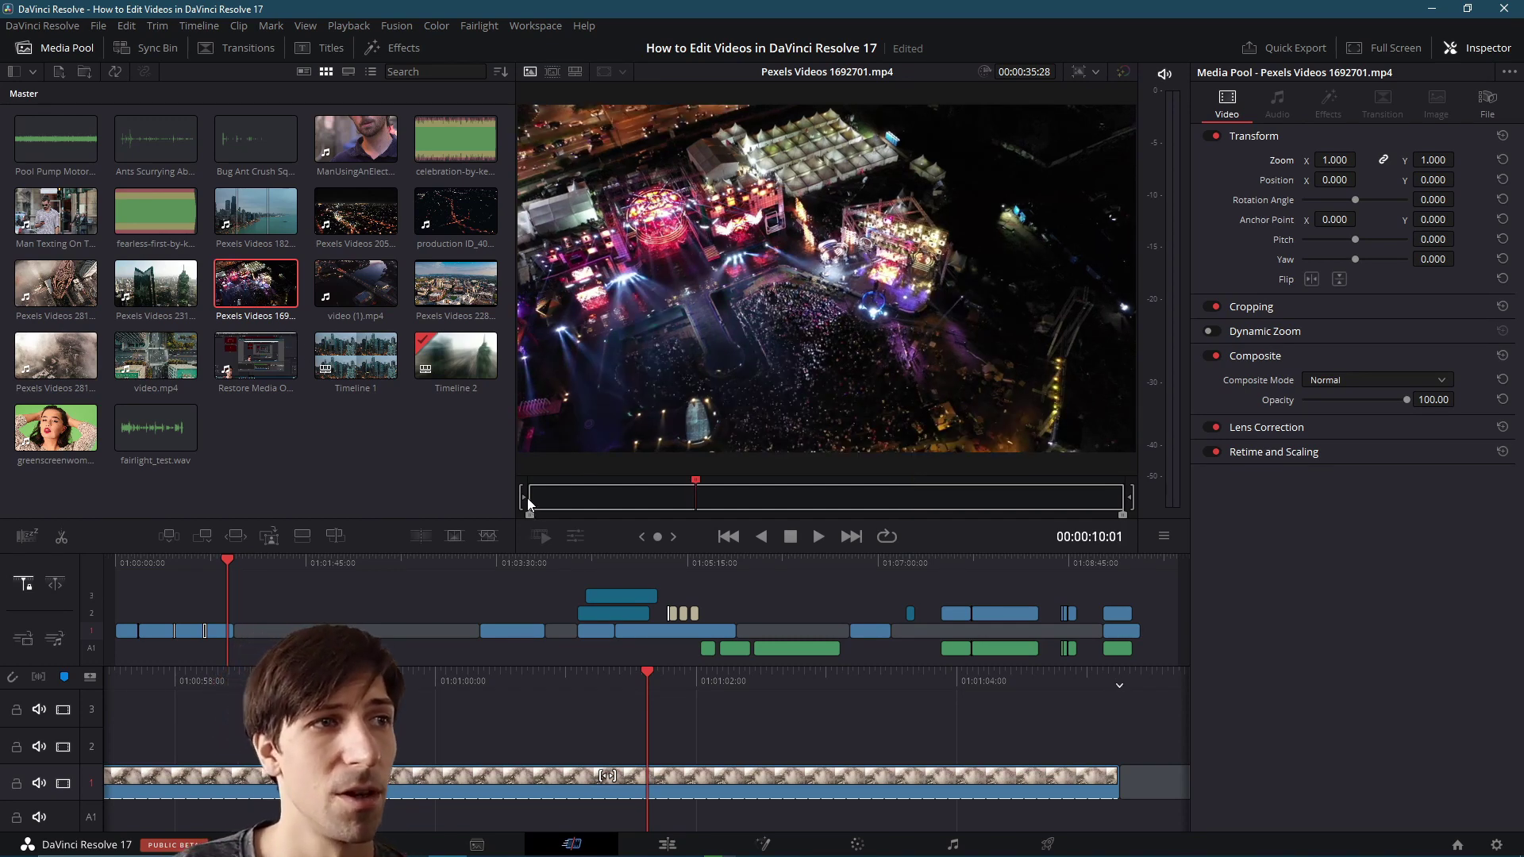
# - Trim the Pexels Videos 1692701.mp4 source range to start at 00:00:07:22 and end at 00:00:27:13
pyautogui.moveTo(517, 490); pyautogui.dragTo(658, 497)
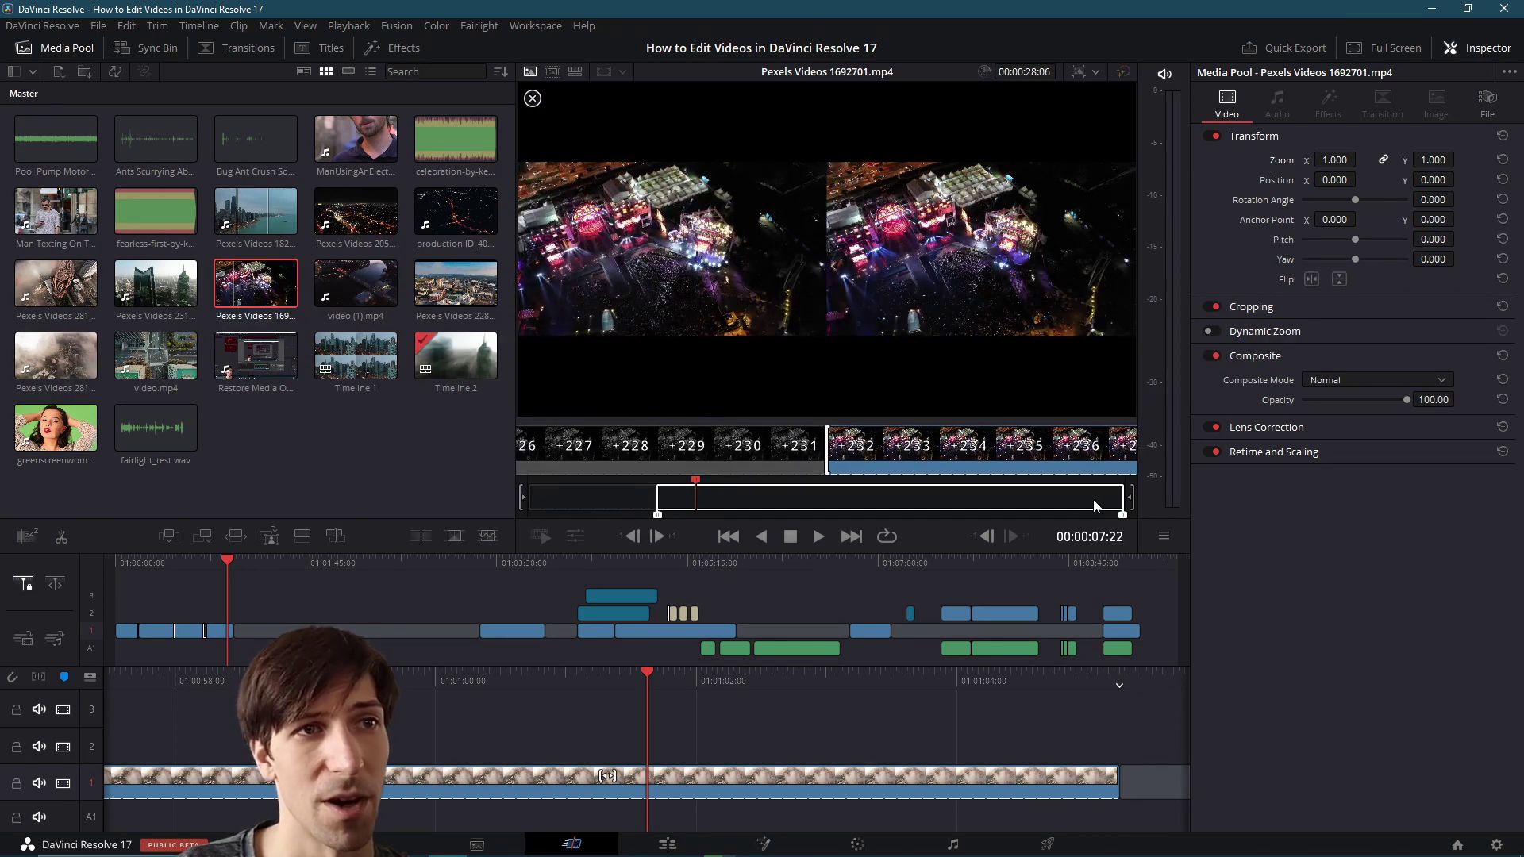
pyautogui.moveTo(1121, 506); pyautogui.dragTo(982, 508)
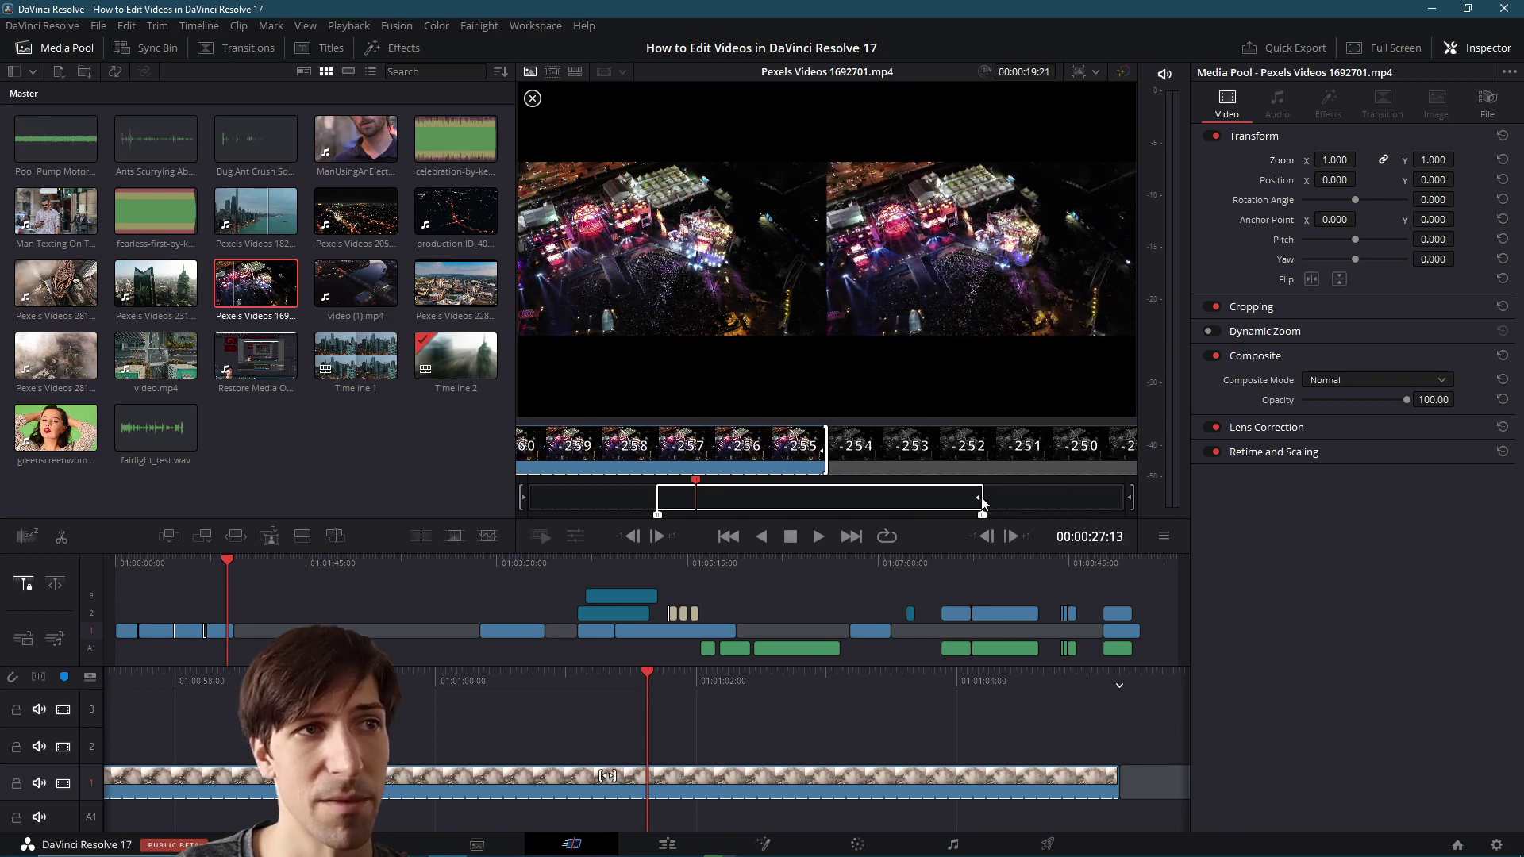
# - Mark the in point of Pexels Videos 1692701.mp4 at 00:00:11:00 and its out point at 00:00:19:18
pyautogui.click(706, 503)
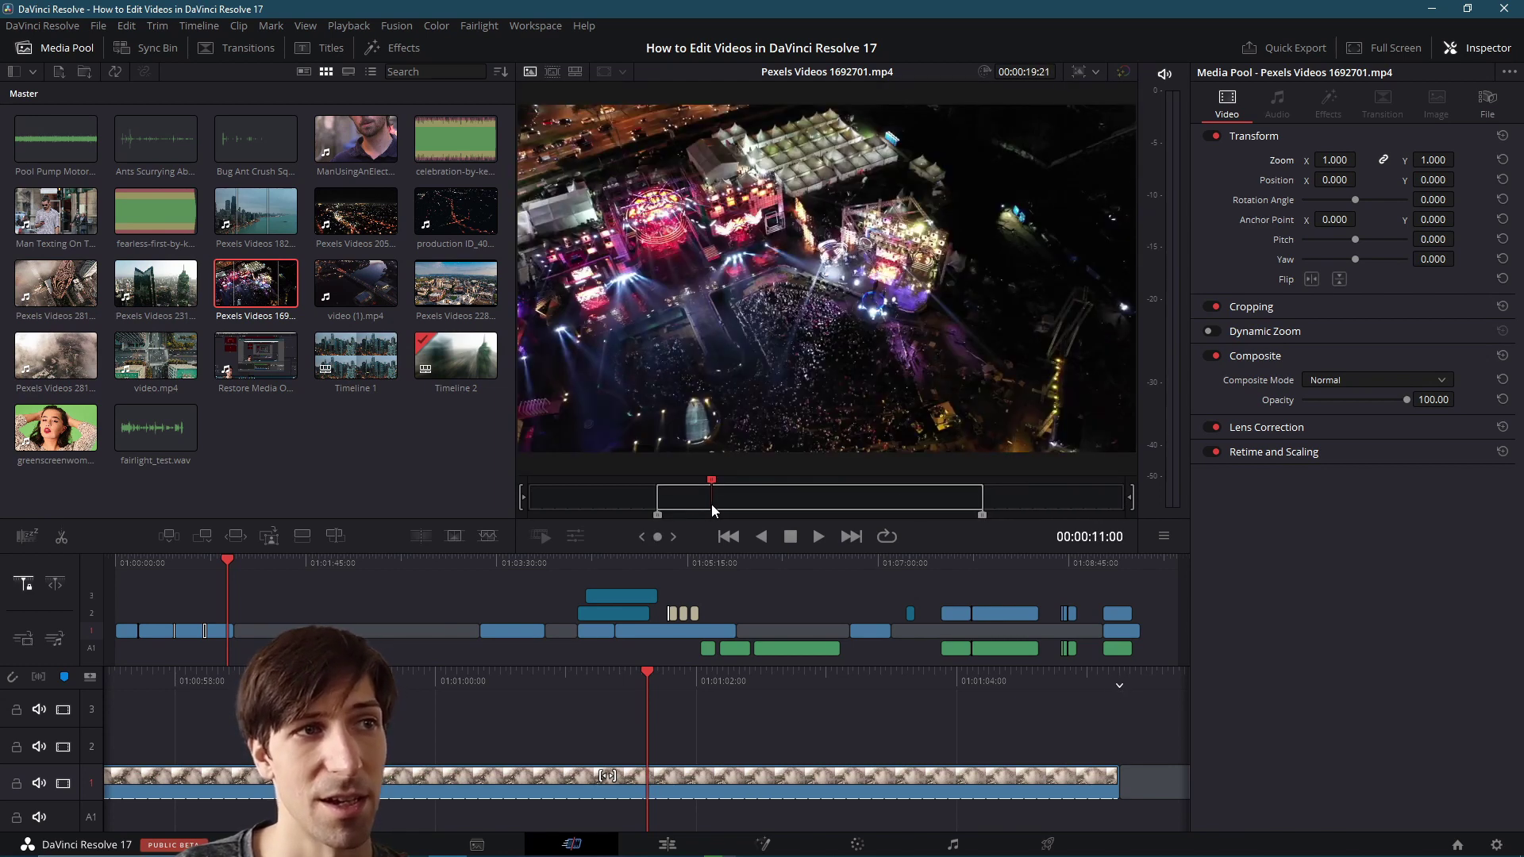
pyautogui.press('i')
pyautogui.click(853, 507)
pyautogui.press('o')
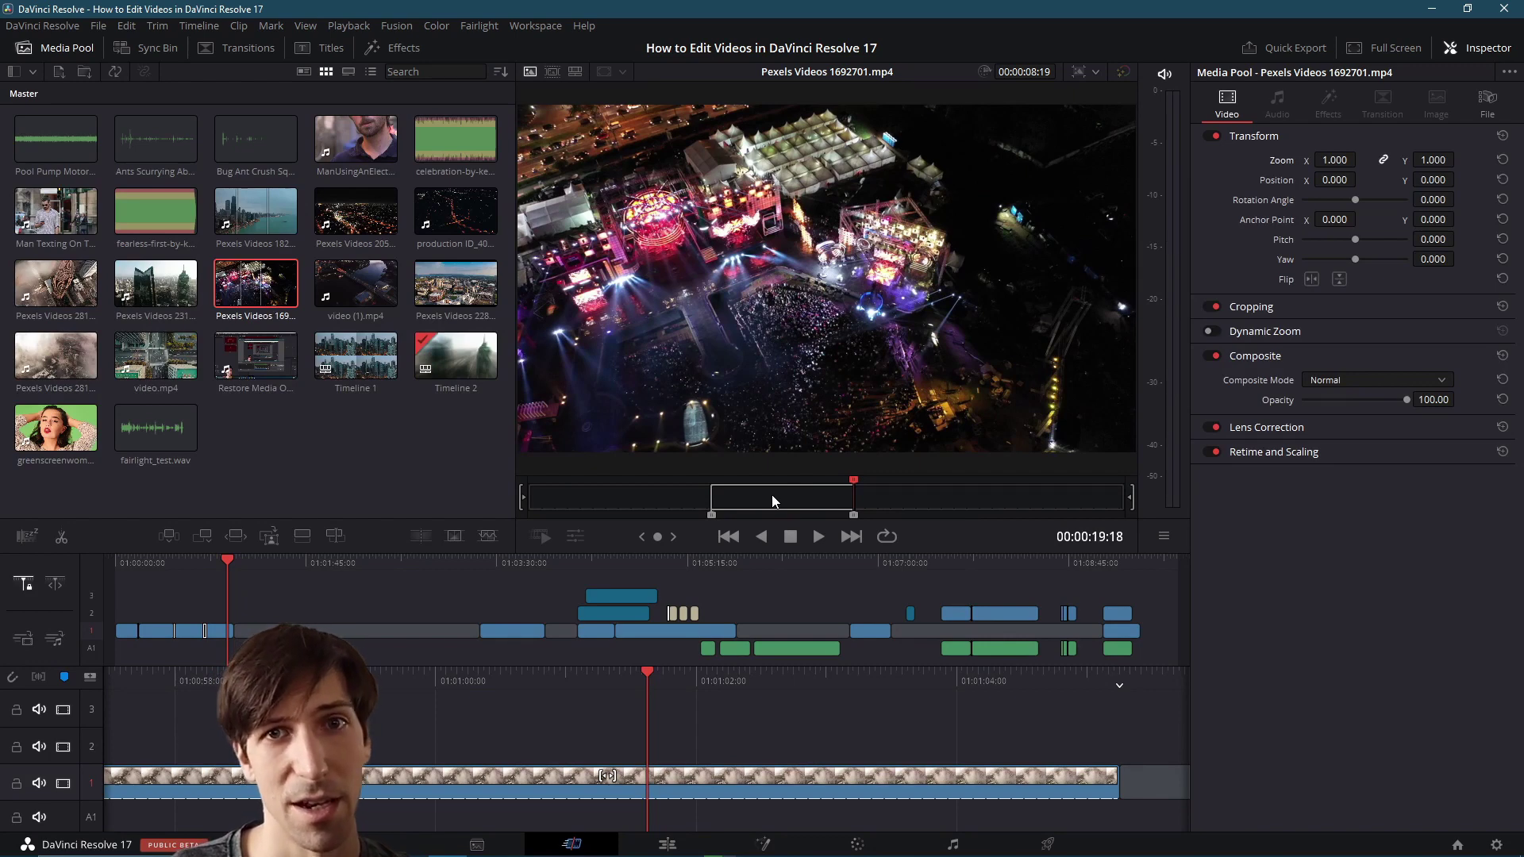
# - Append the marked range of Pexels Videos 1692701.mp4 to the end of the timeline, and undo the append
pyautogui.click(236, 537)
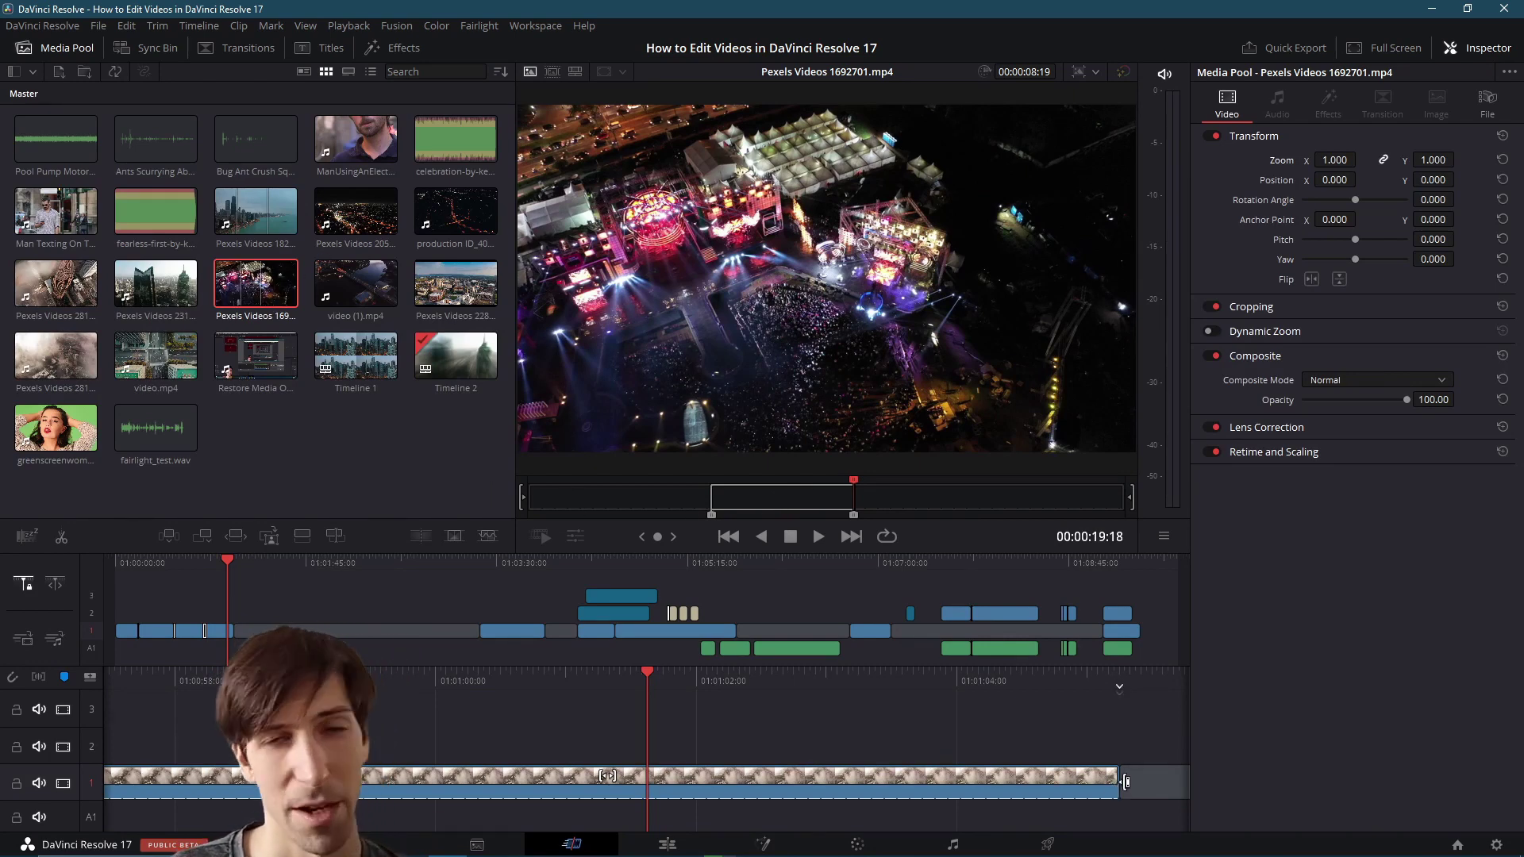
pyautogui.click(206, 536)
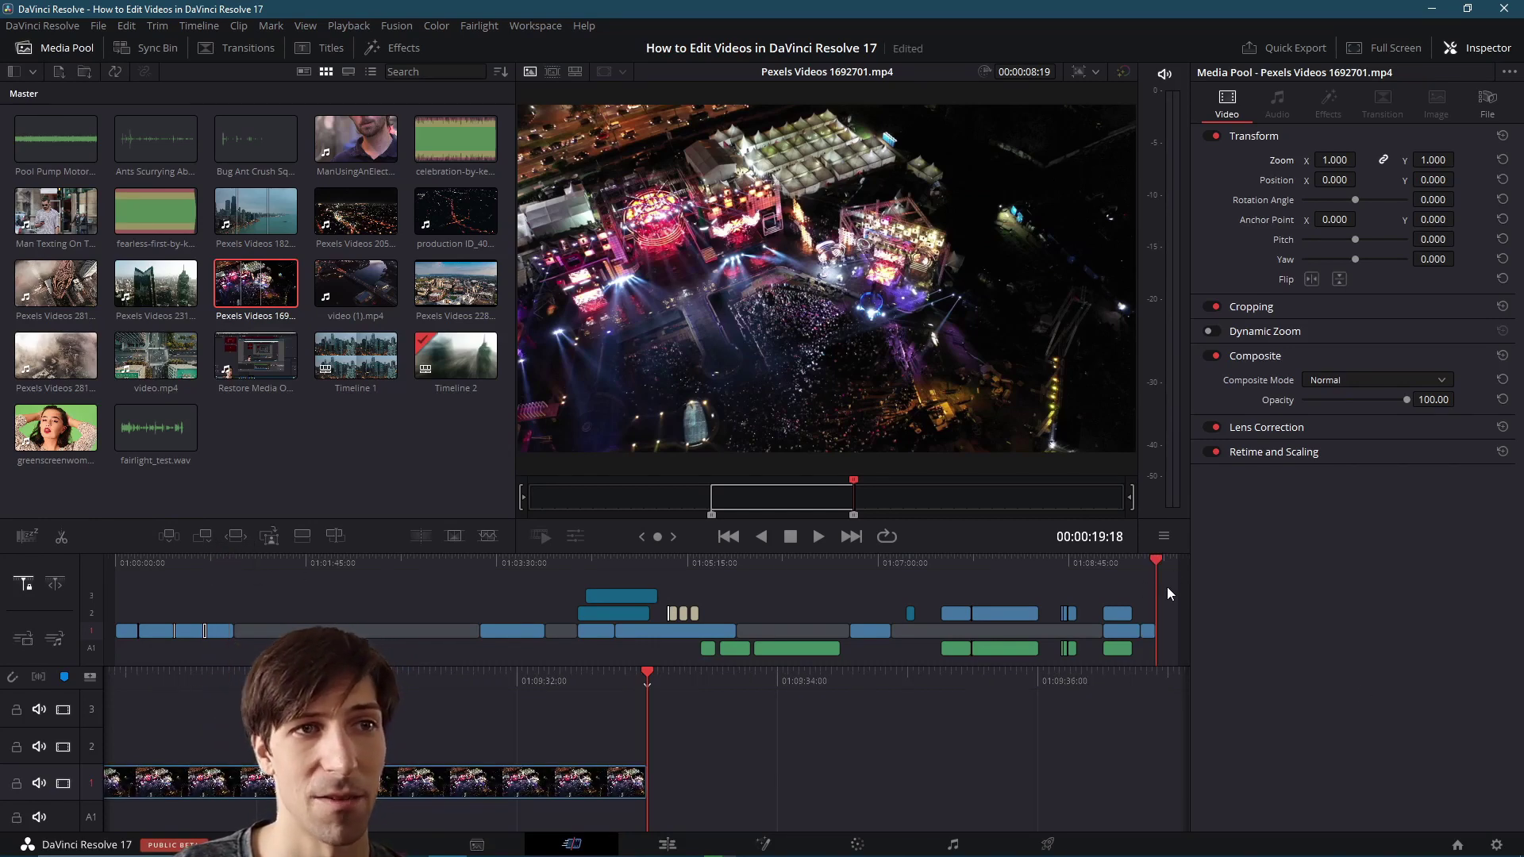
pyautogui.hotkey('ctrl', 'z')
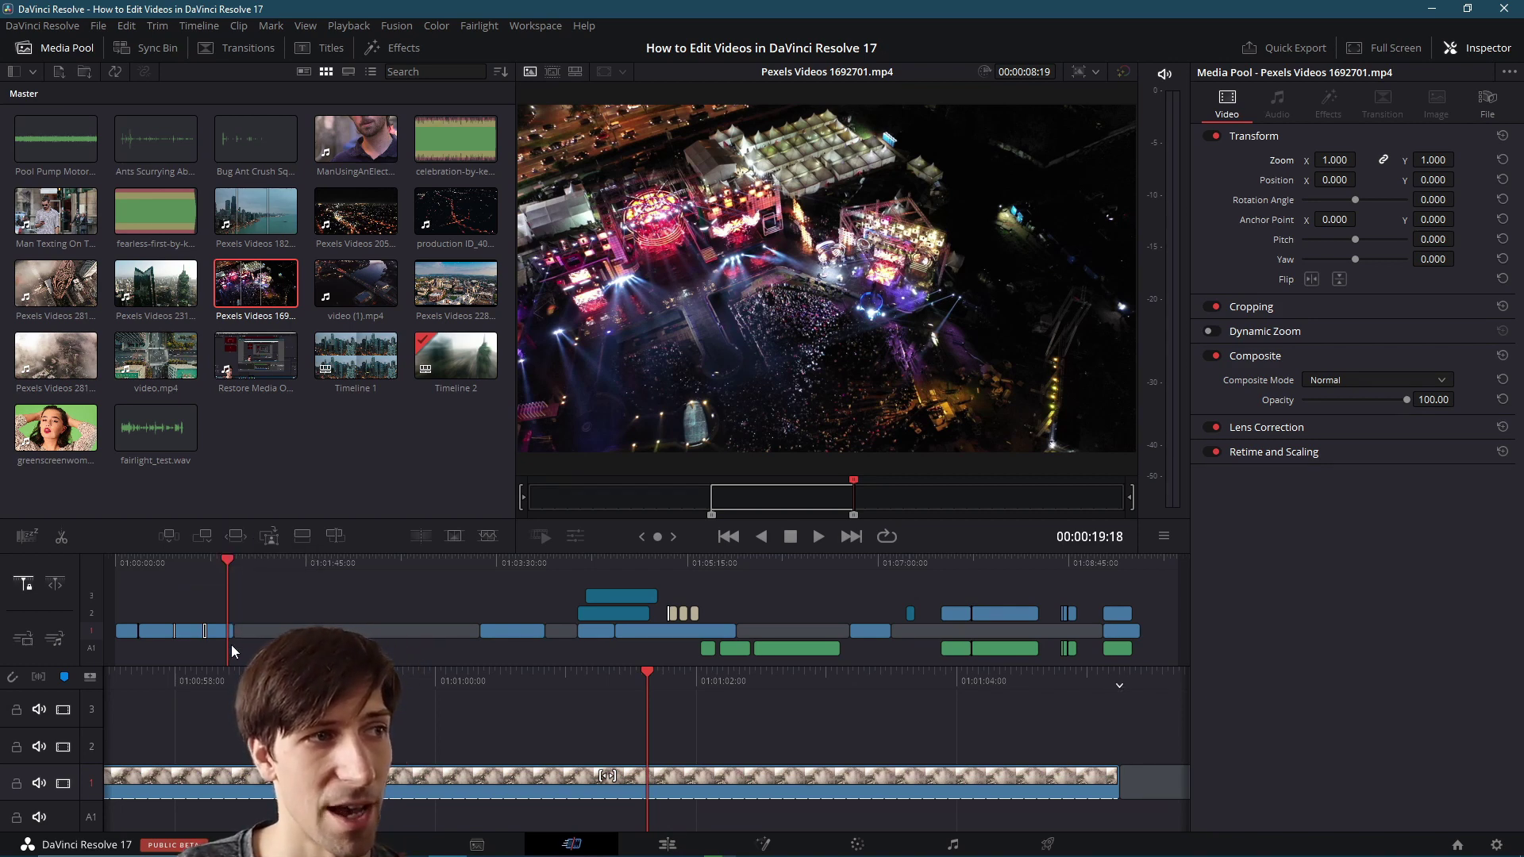
# - Smart Insert the marked source range at the edit point nearest the playhead, and undo the insertion
pyautogui.click(166, 539)
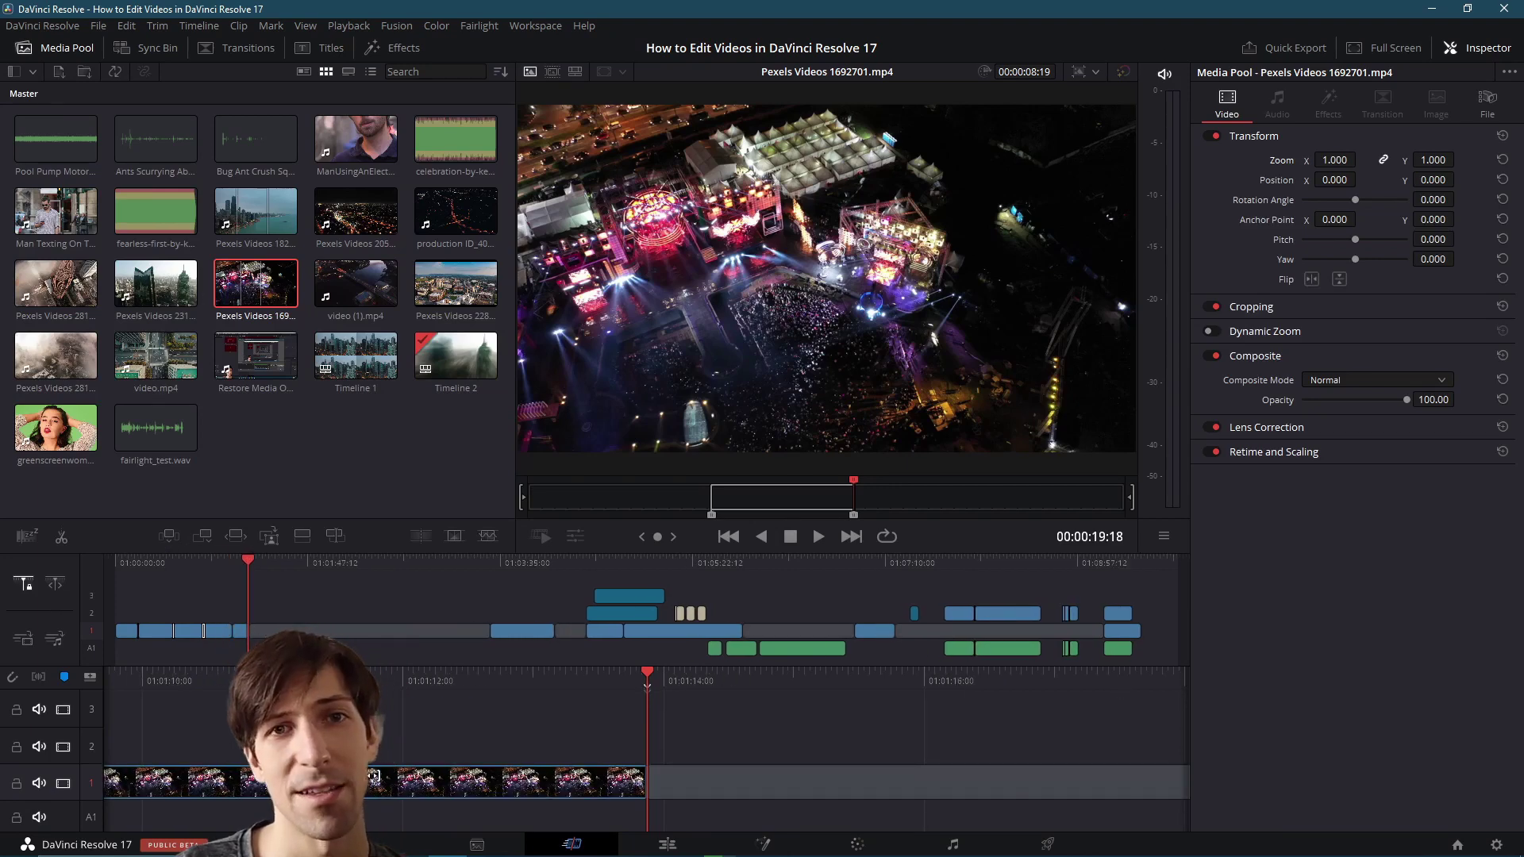
pyautogui.hotkey('ctrl', 'z')
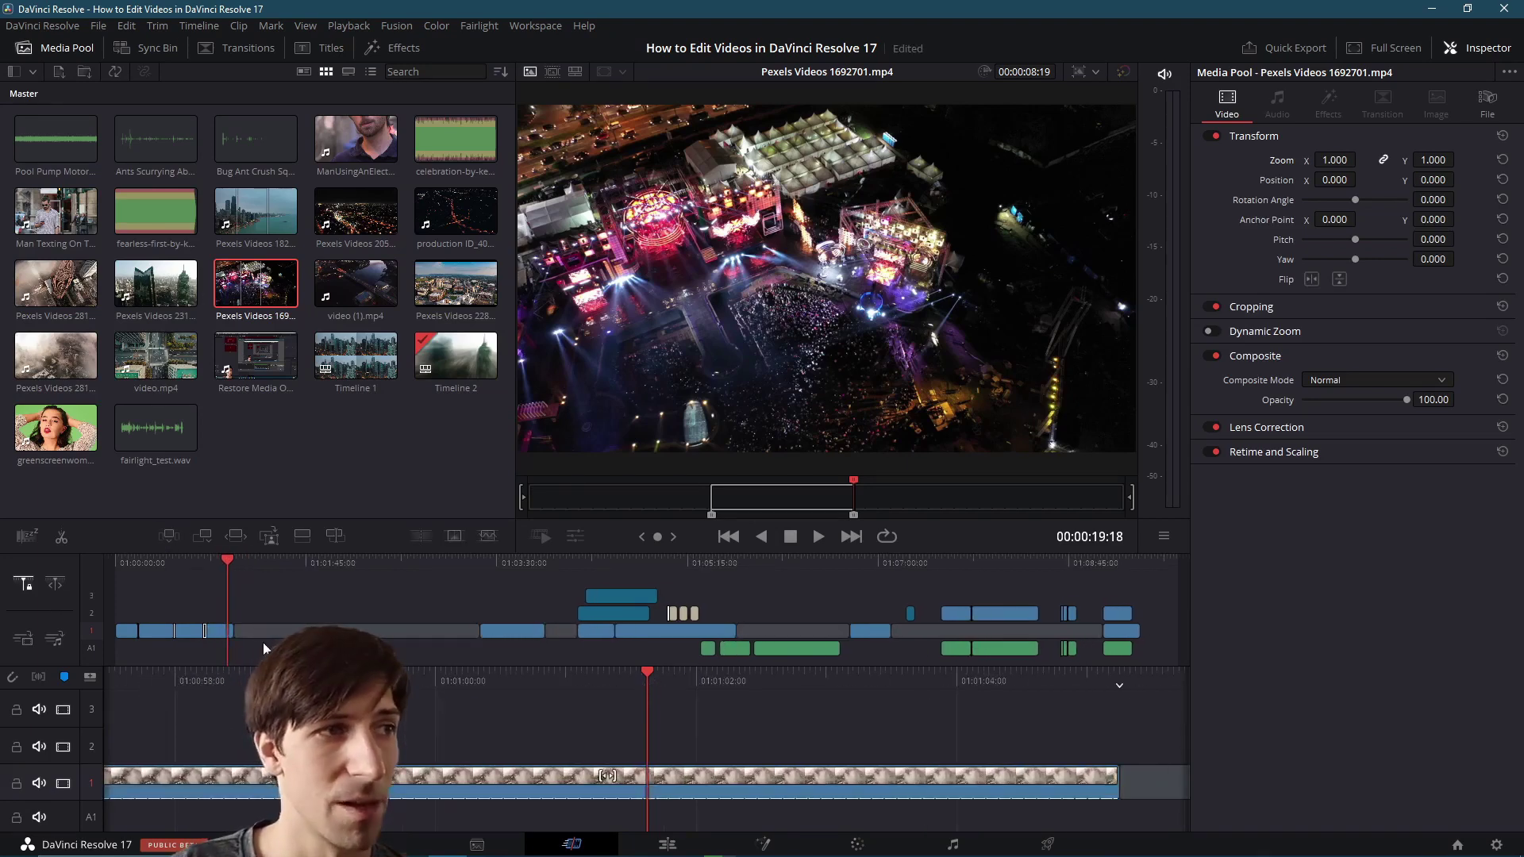
# - Save the project and ripple overwrite the Pexels Videos 2818564.mp4 timeline clip with the marked range of Pexels Videos 1692701.mp4
pyautogui.hotkey('ctrl', 's')
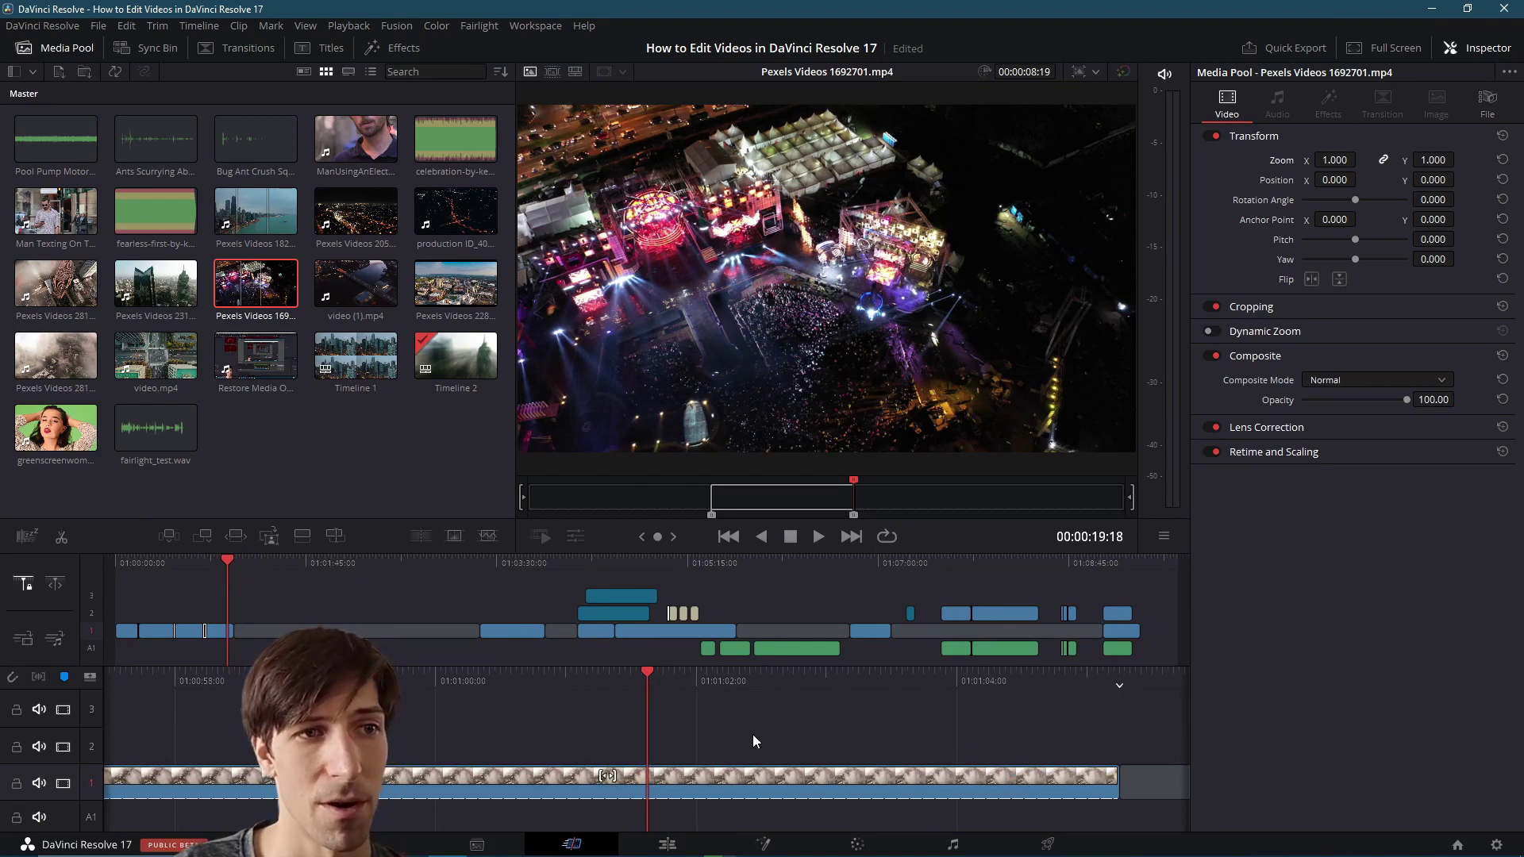
pyautogui.click(170, 535)
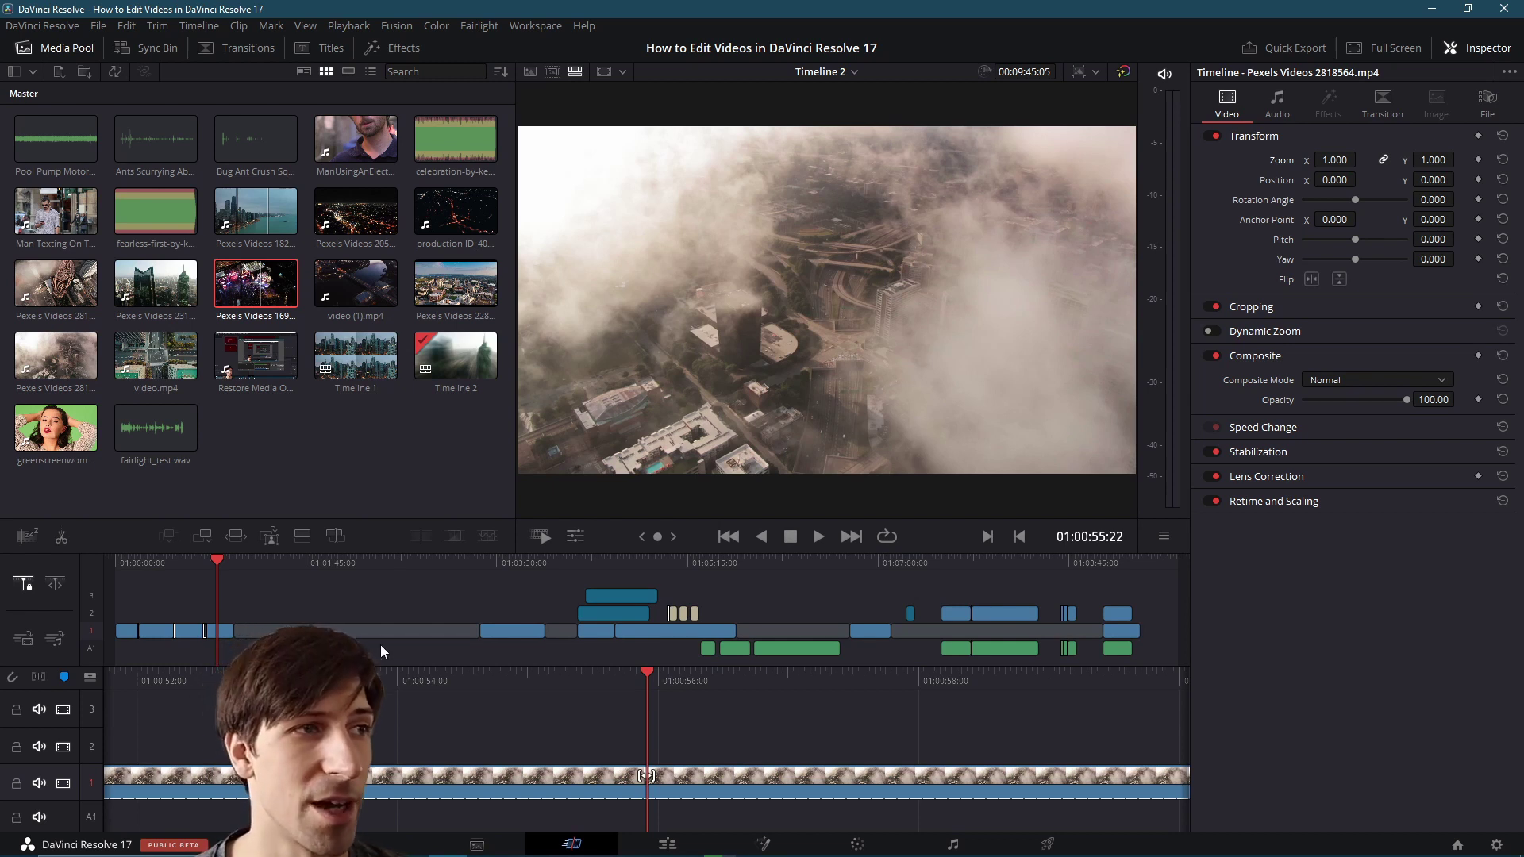
pyautogui.click(232, 538)
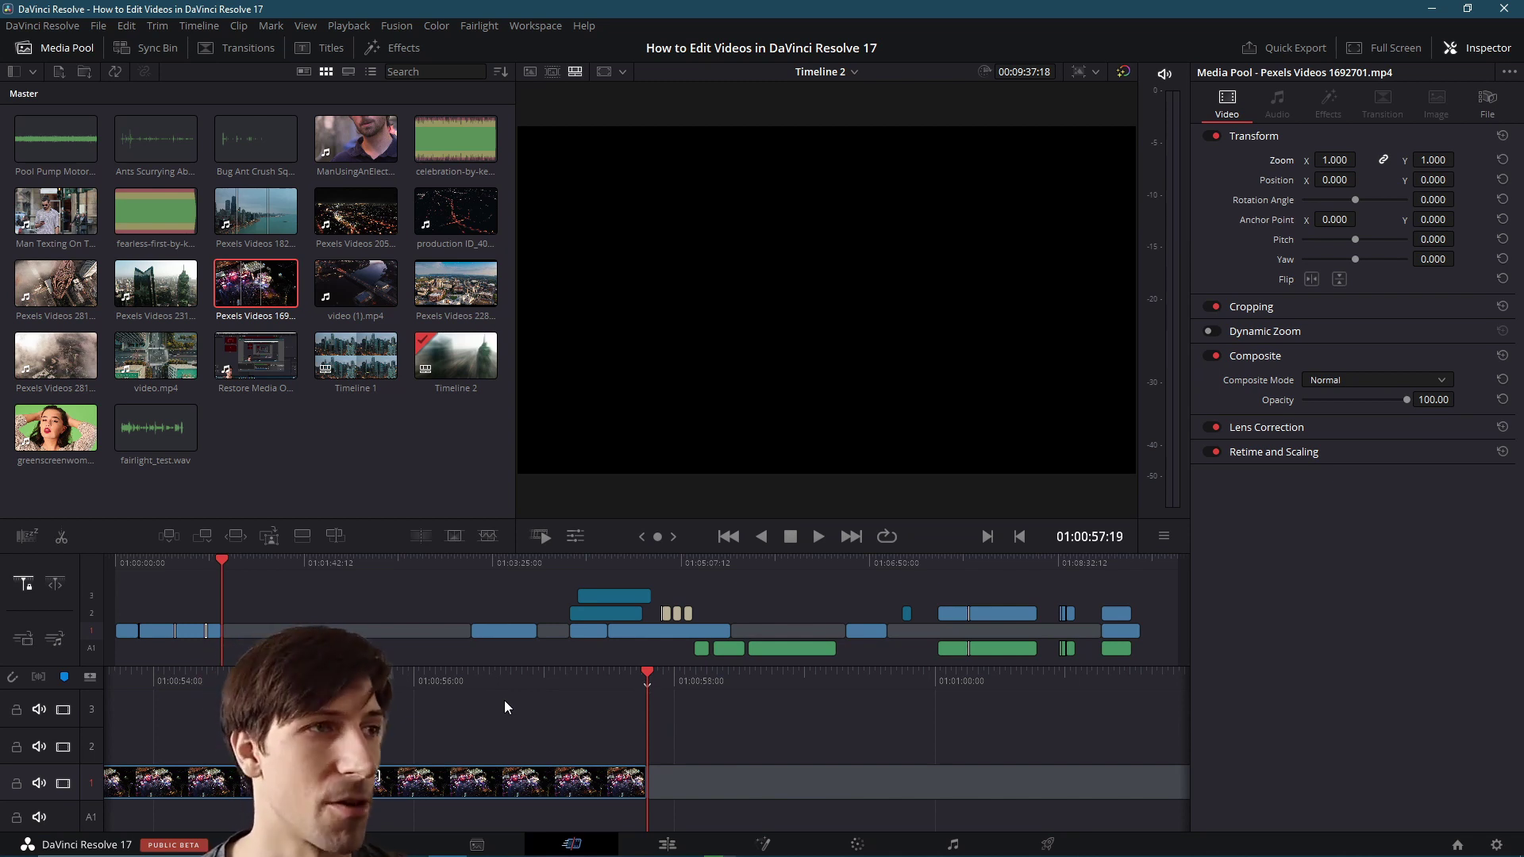
# - Place the marked range of Pexels Videos 1692701.mp4 on top on video track 2 at 01:00:53:08, and view the overlapping clip
pyautogui.click(214, 566)
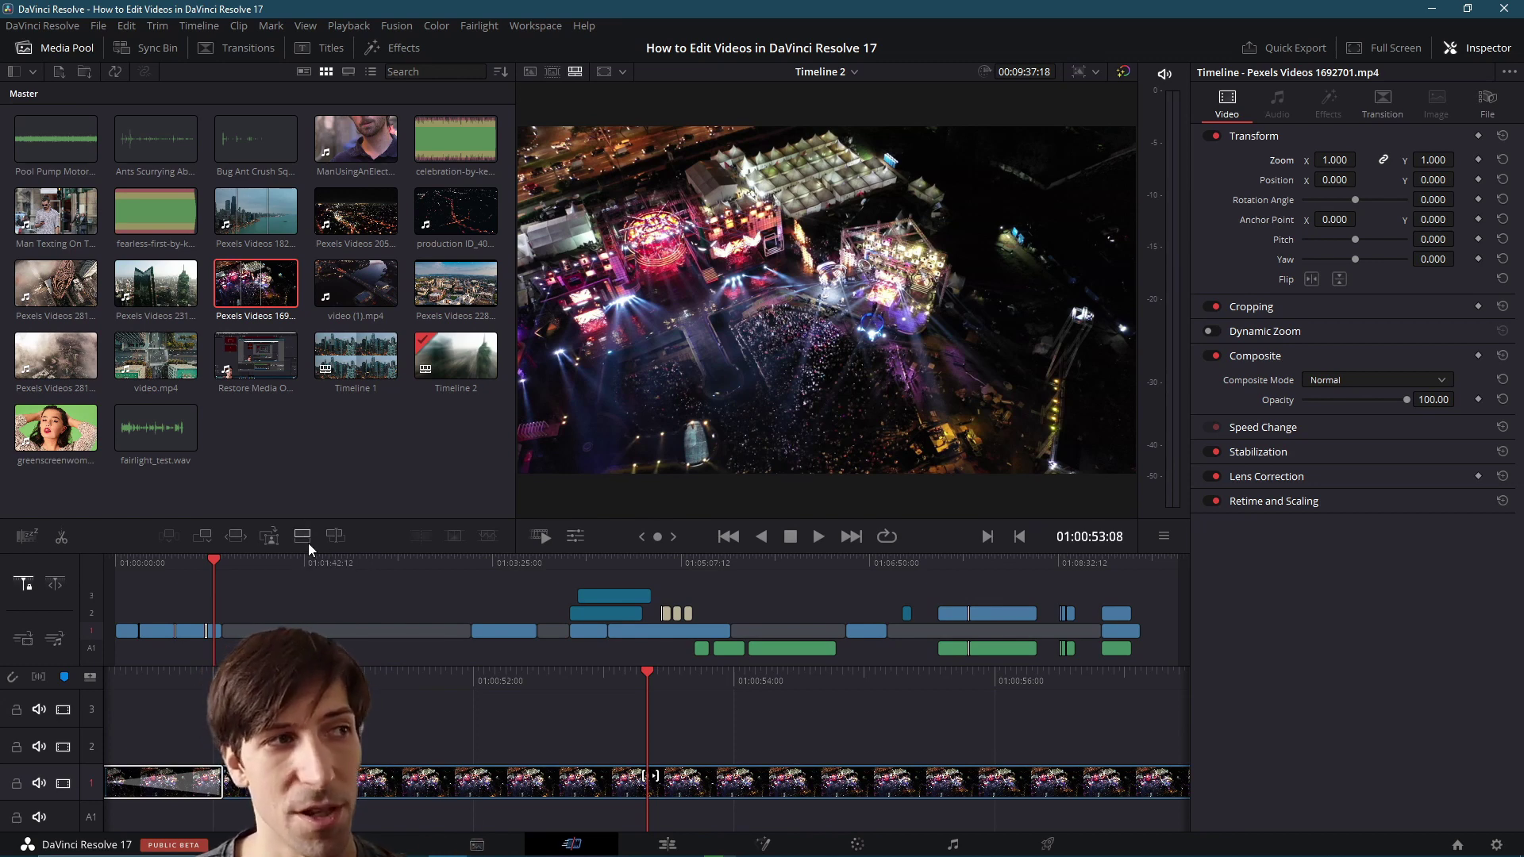
pyautogui.click(306, 539)
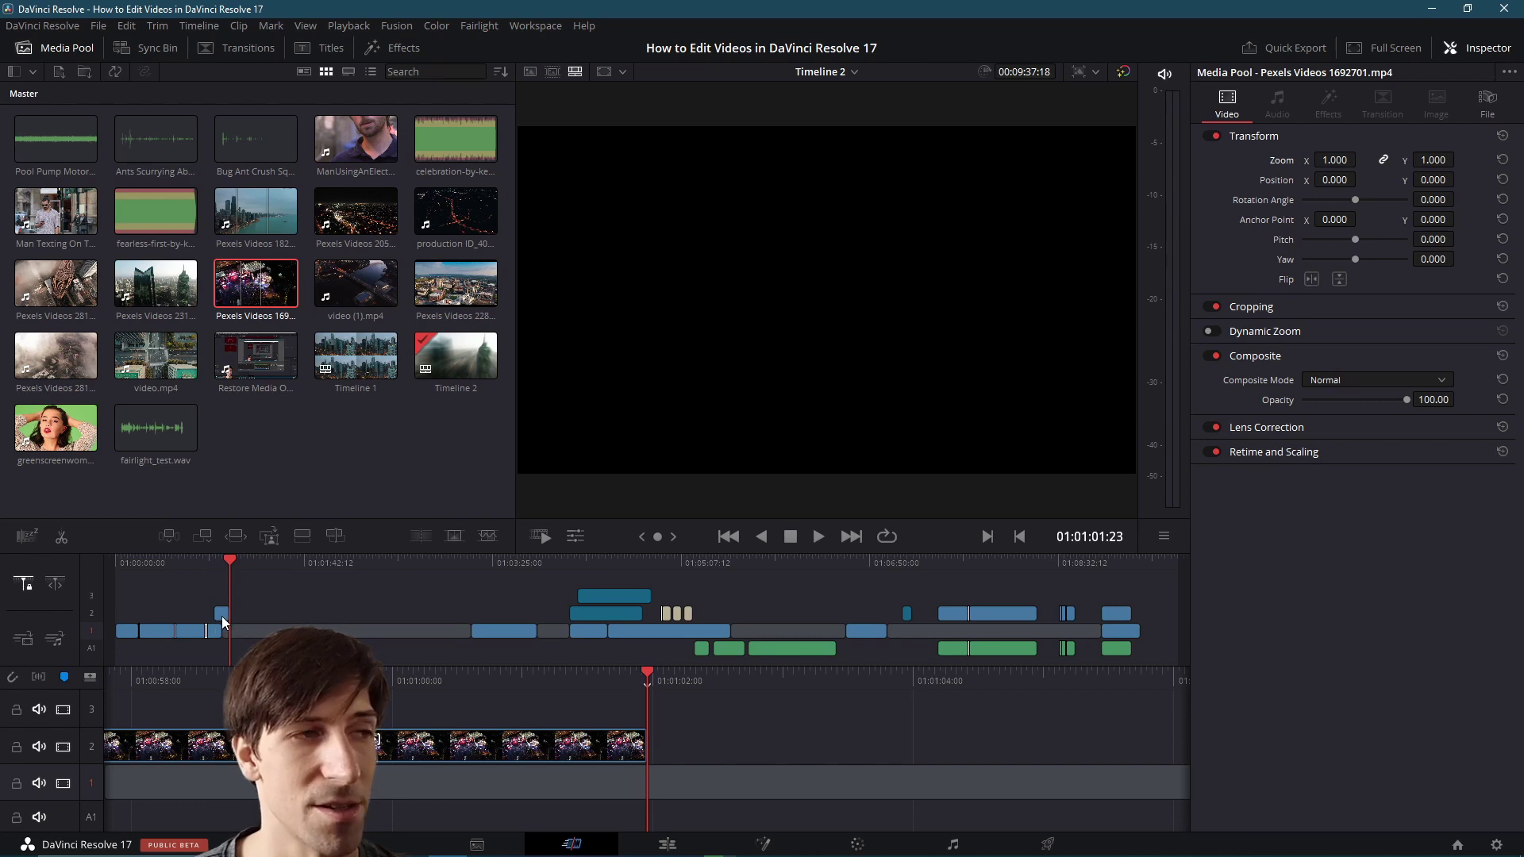
pyautogui.click(222, 616)
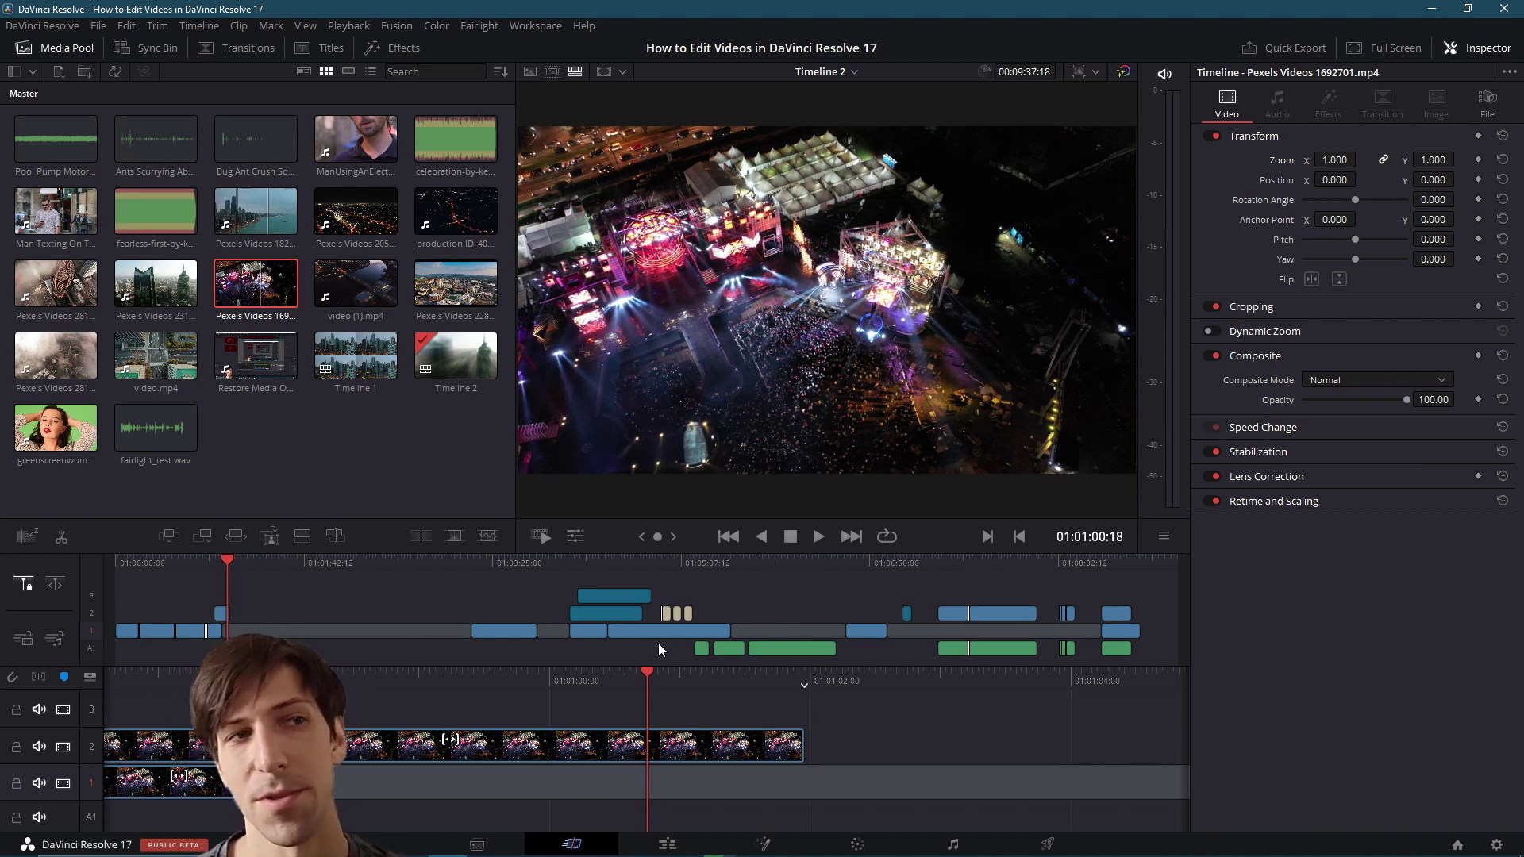
# - Trim the end of the Pexels Videos 2314024.mp4 clip slightly and add a dissolve at its cut to the next clip
pyautogui.click(456, 539)
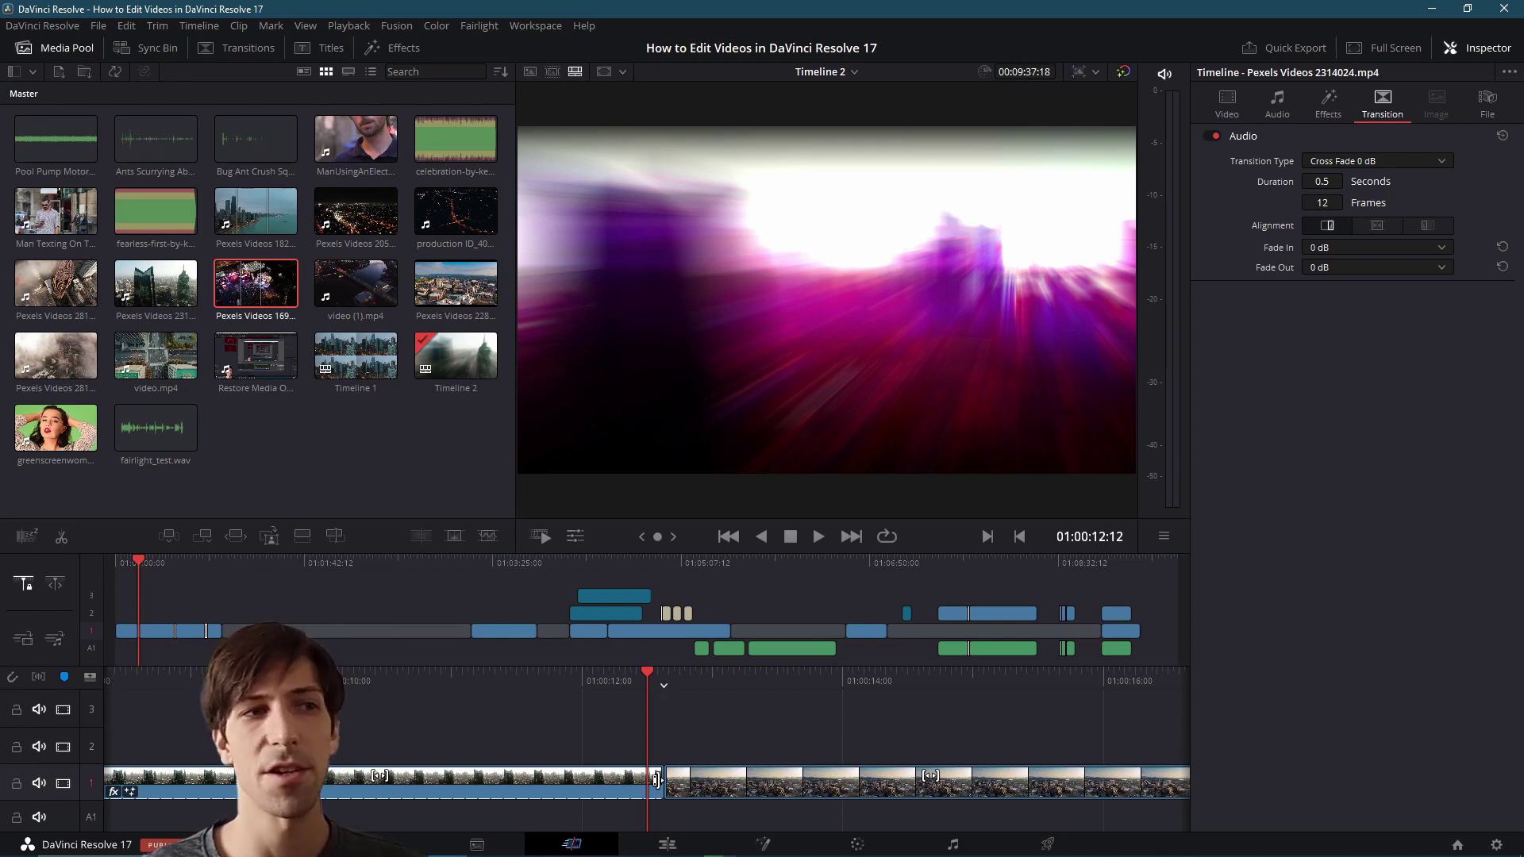
pyautogui.moveTo(658, 780); pyautogui.dragTo(625, 675)
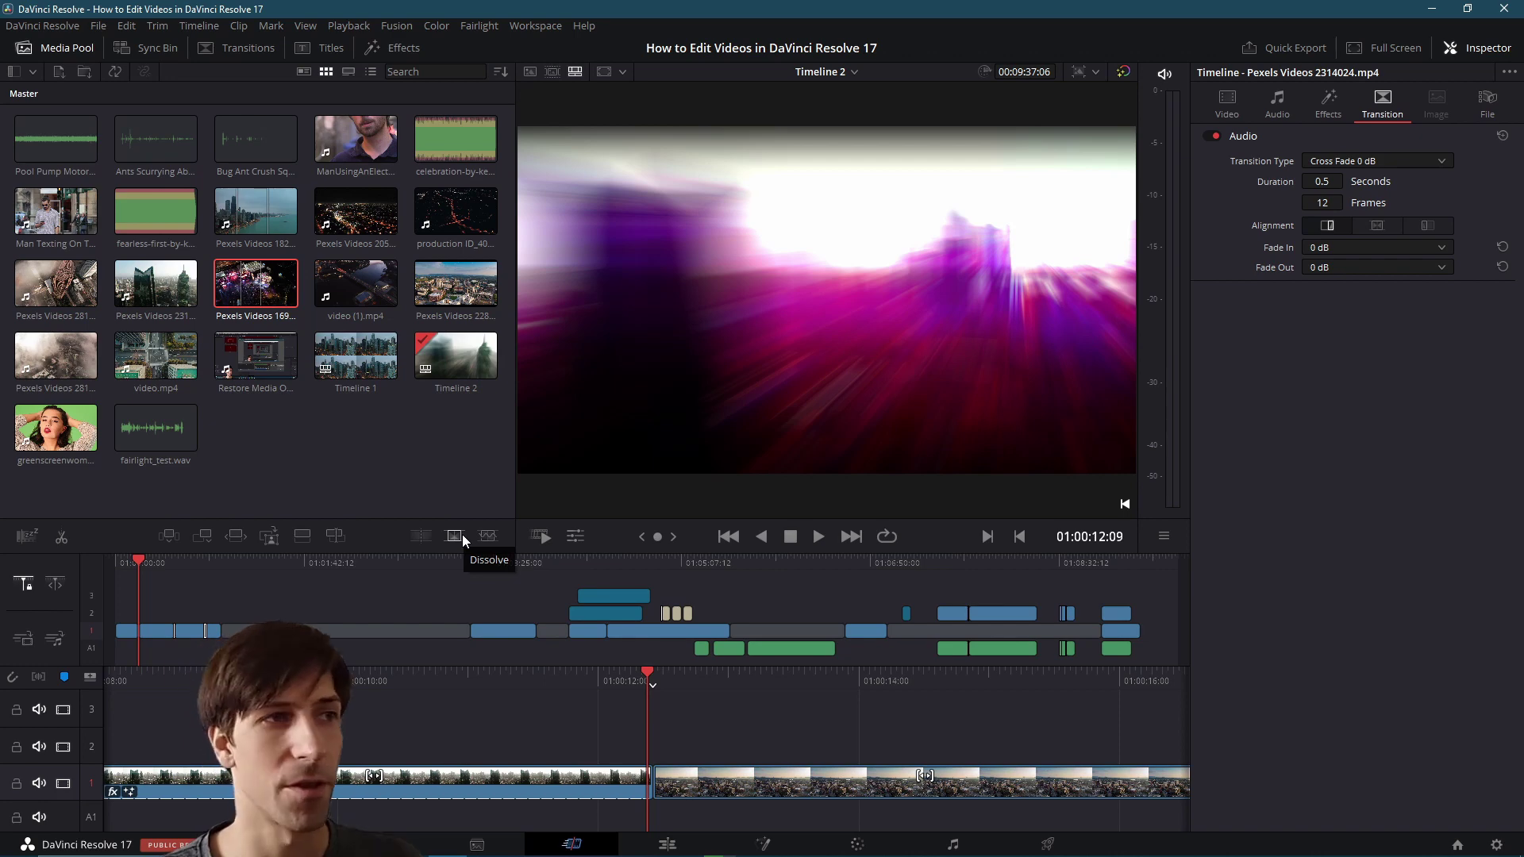
pyautogui.click(456, 536)
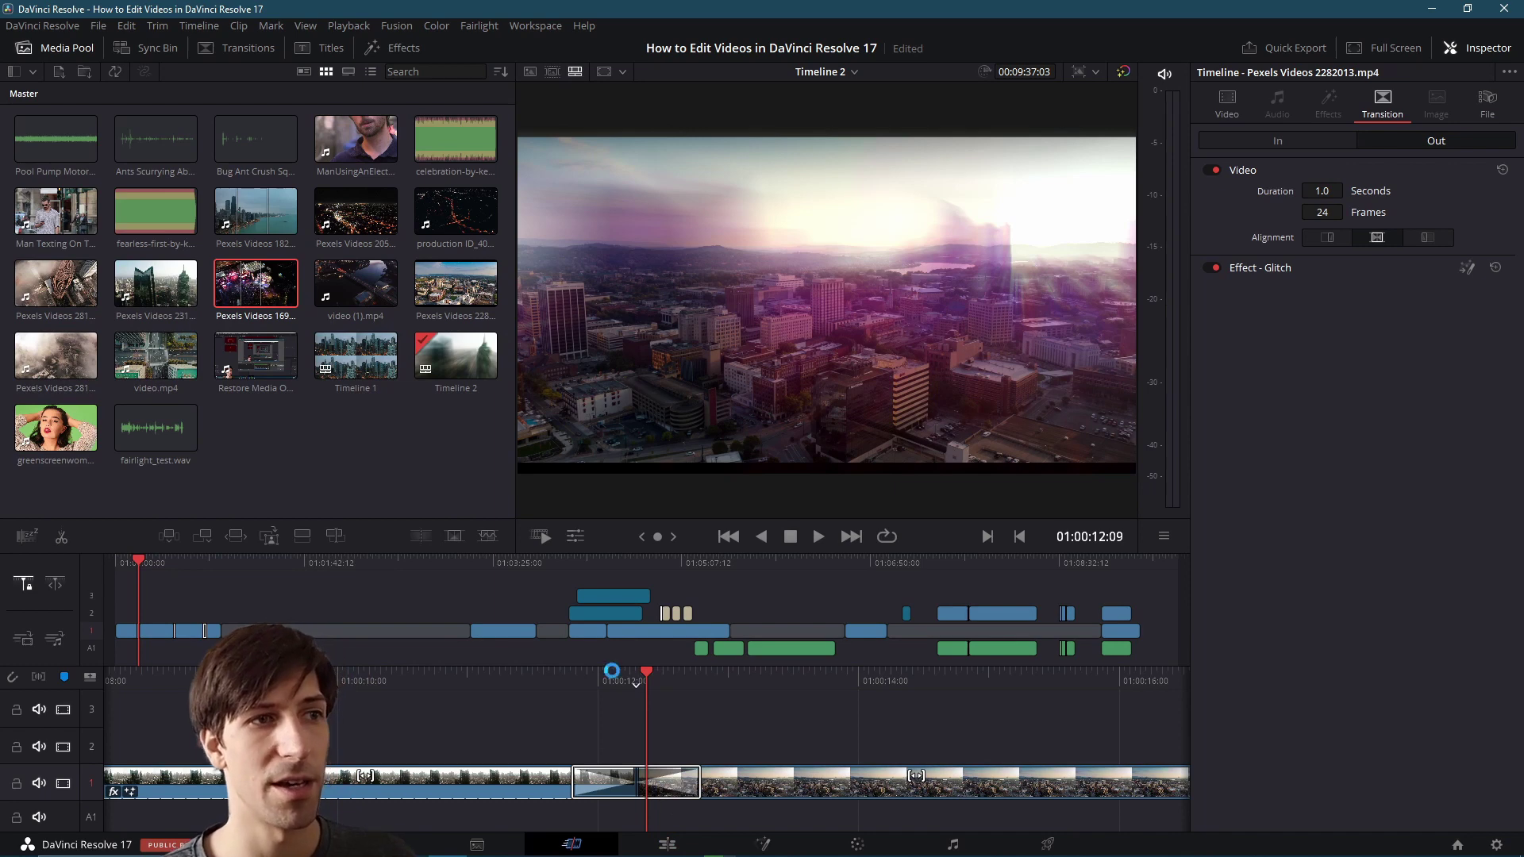
# - Shorten the cross dissolve between Pexels Videos 2314024.mp4 and Pexels Videos 2282013.mp4 to 13 frames
pyautogui.click(736, 774)
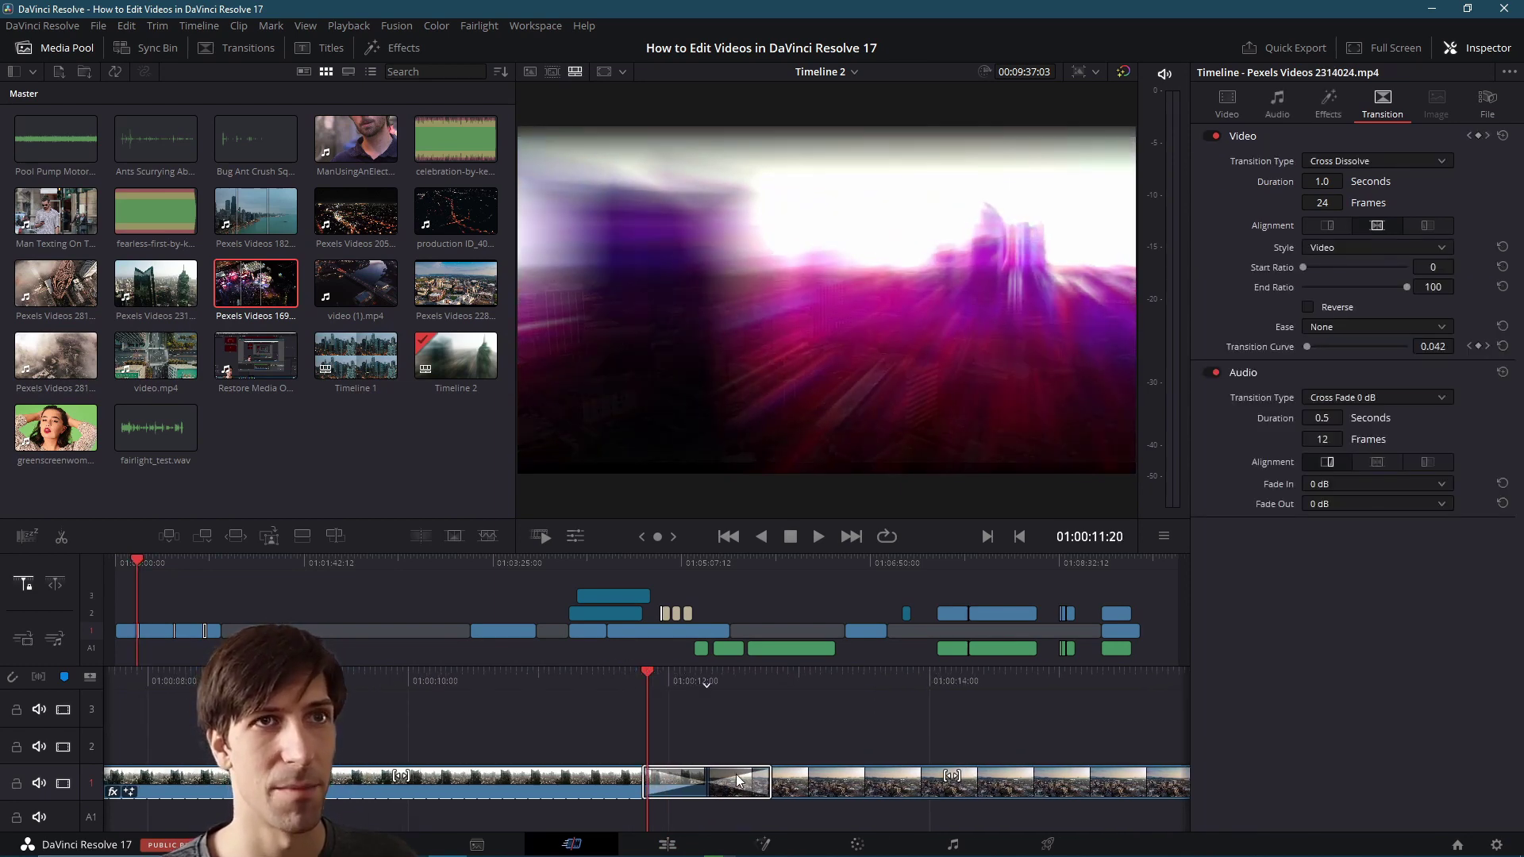
pyautogui.click(736, 774)
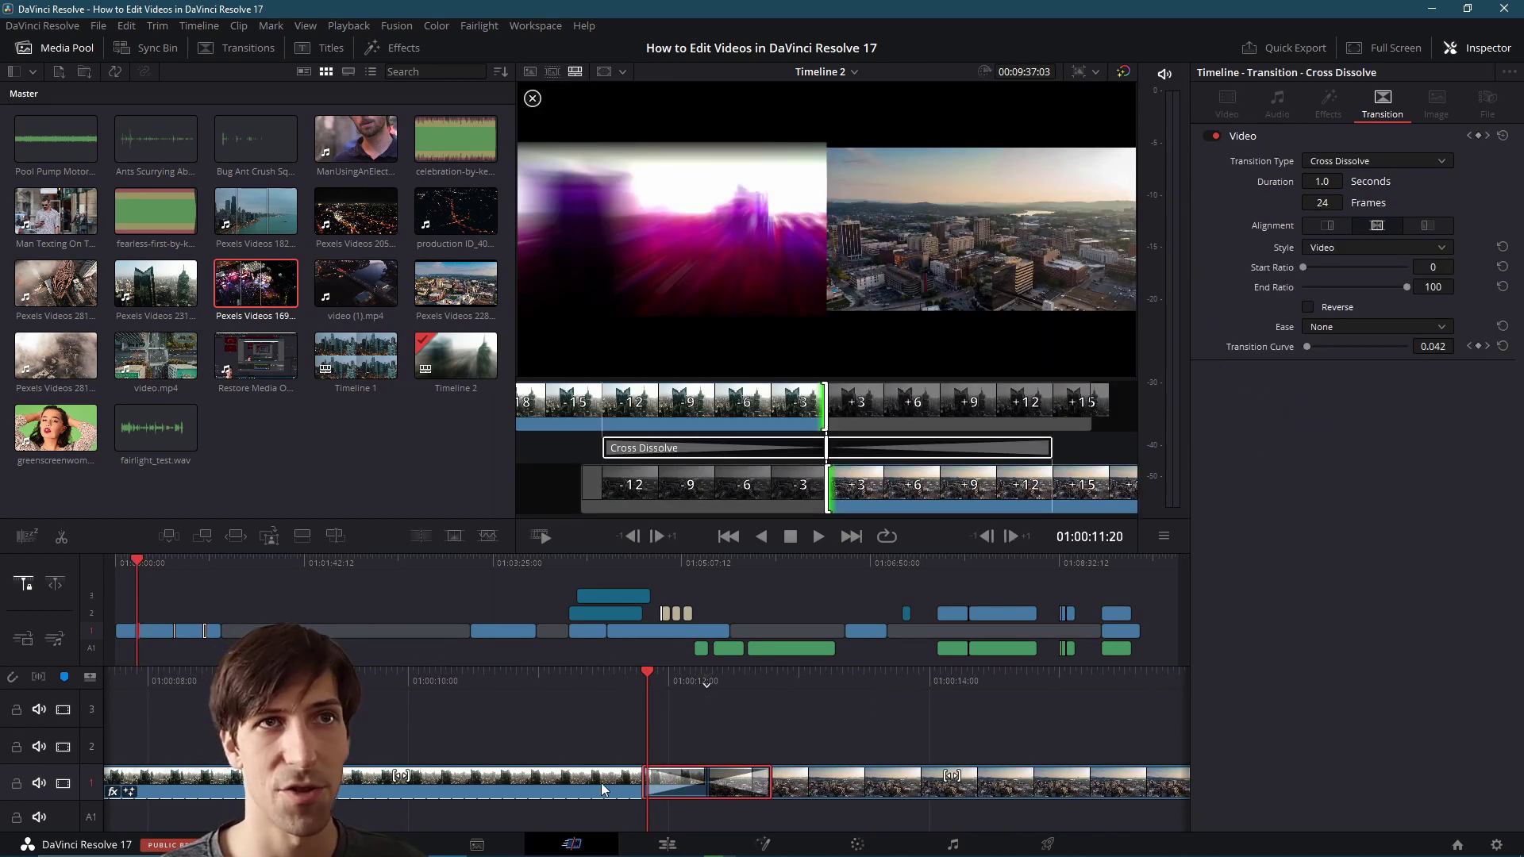
pyautogui.click(596, 795)
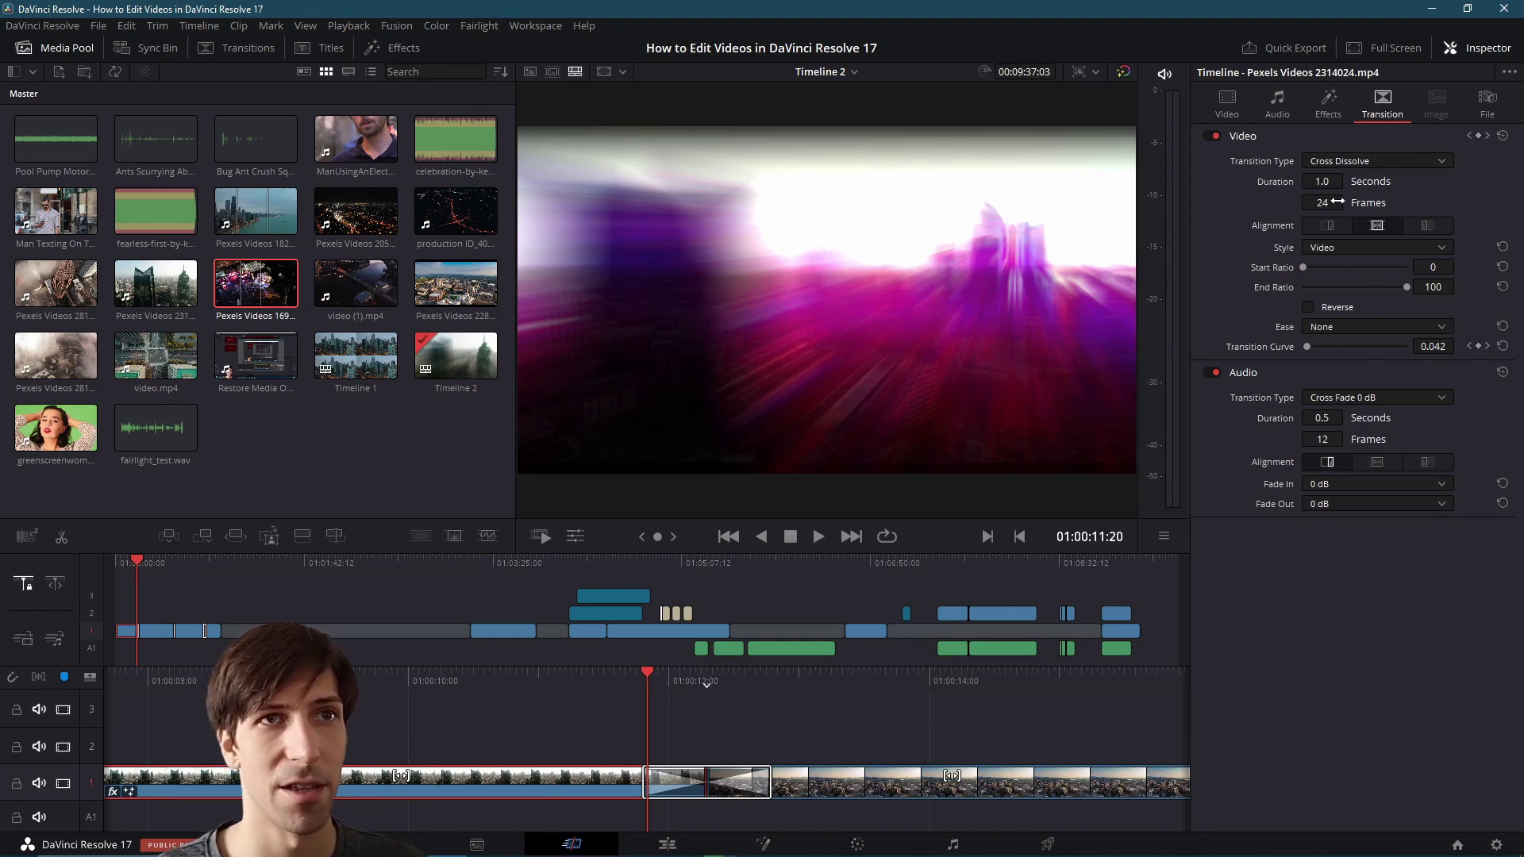
pyautogui.moveTo(643, 782)
pyautogui.mouseDown()
pyautogui.moveTo(693, 782)
pyautogui.moveTo(671, 782)
pyautogui.mouseUp()
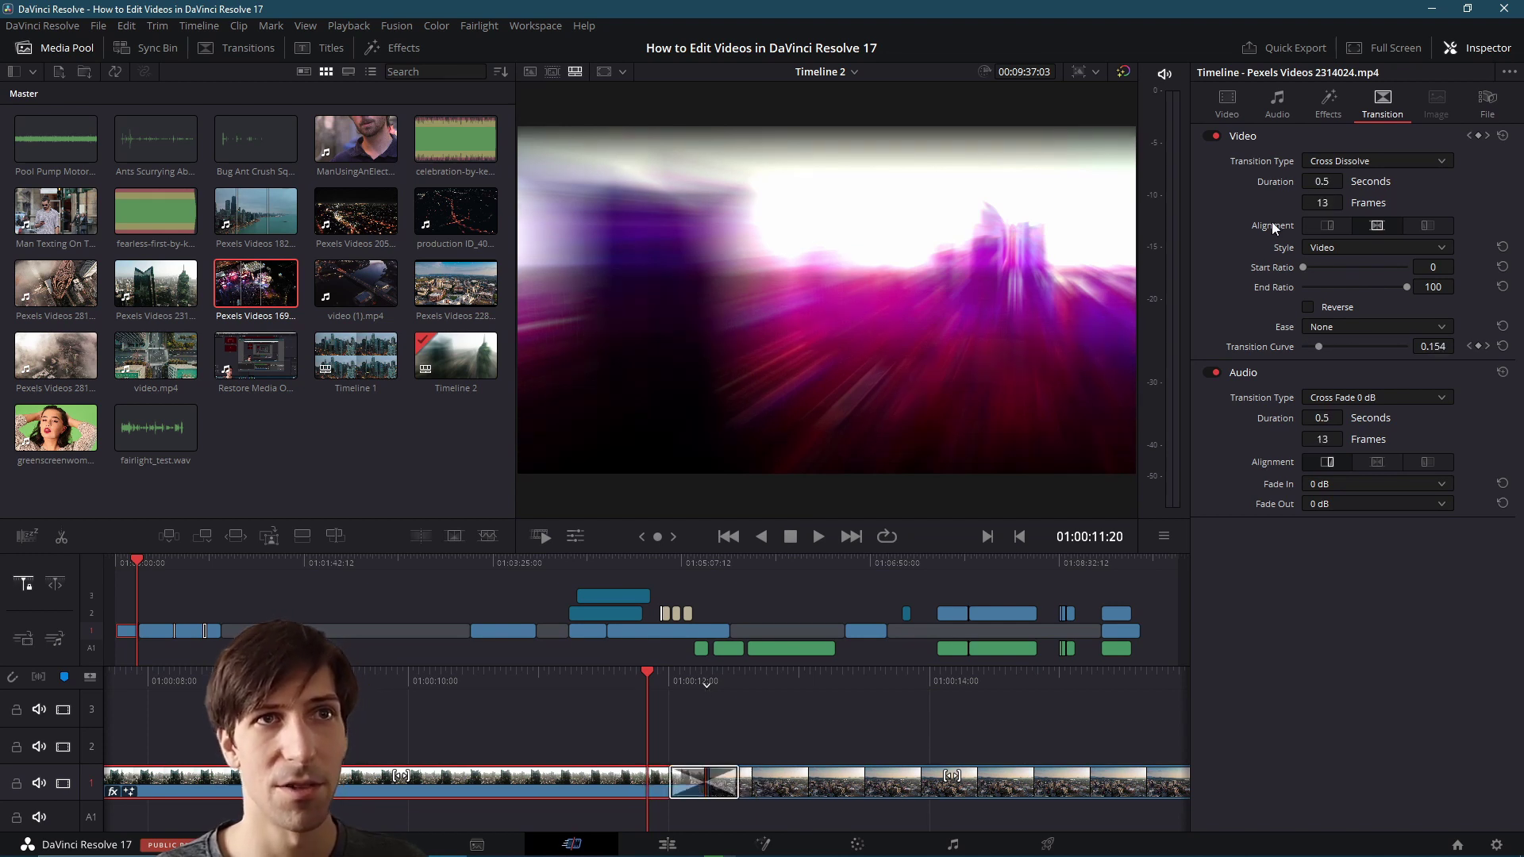
# - Play back the shortened dissolve after Pexels Videos 2314024.mp4 and turn the transition back into a plain cut
pyautogui.click(818, 538)
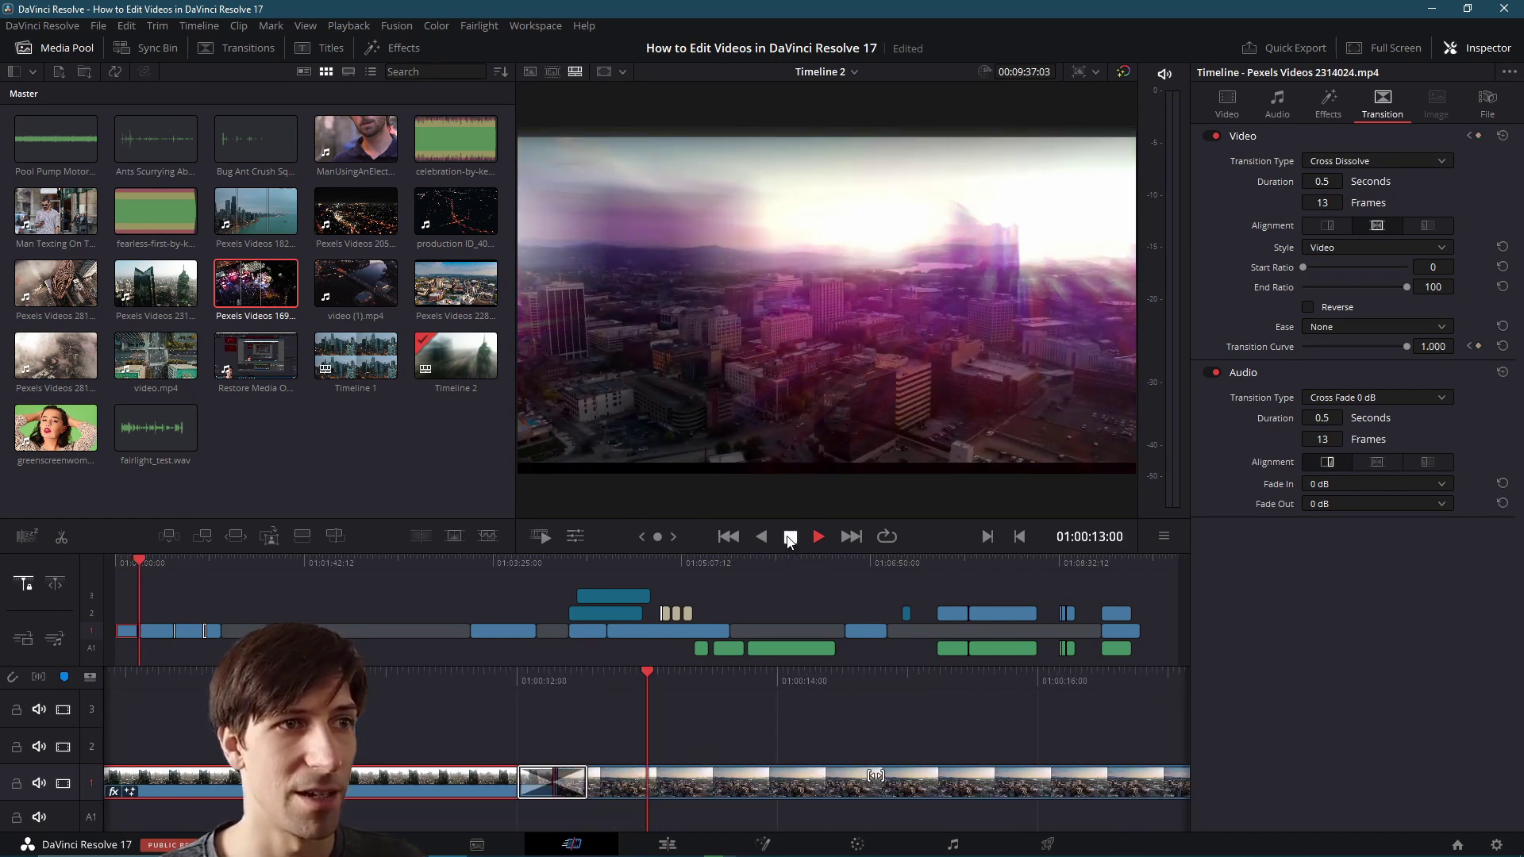
pyautogui.click(790, 538)
pyautogui.press('Up')
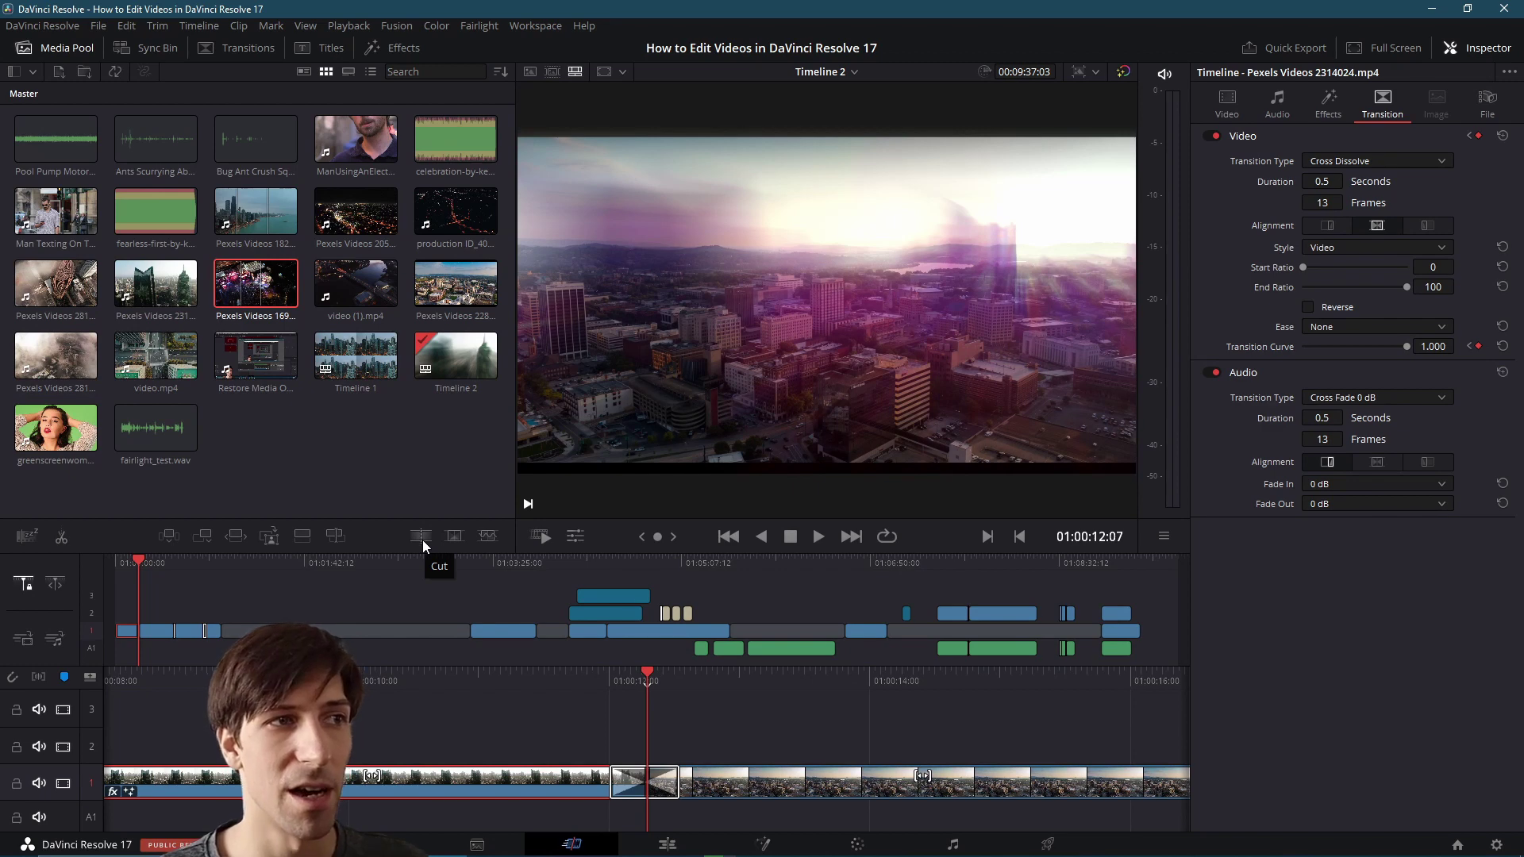
pyautogui.click(423, 540)
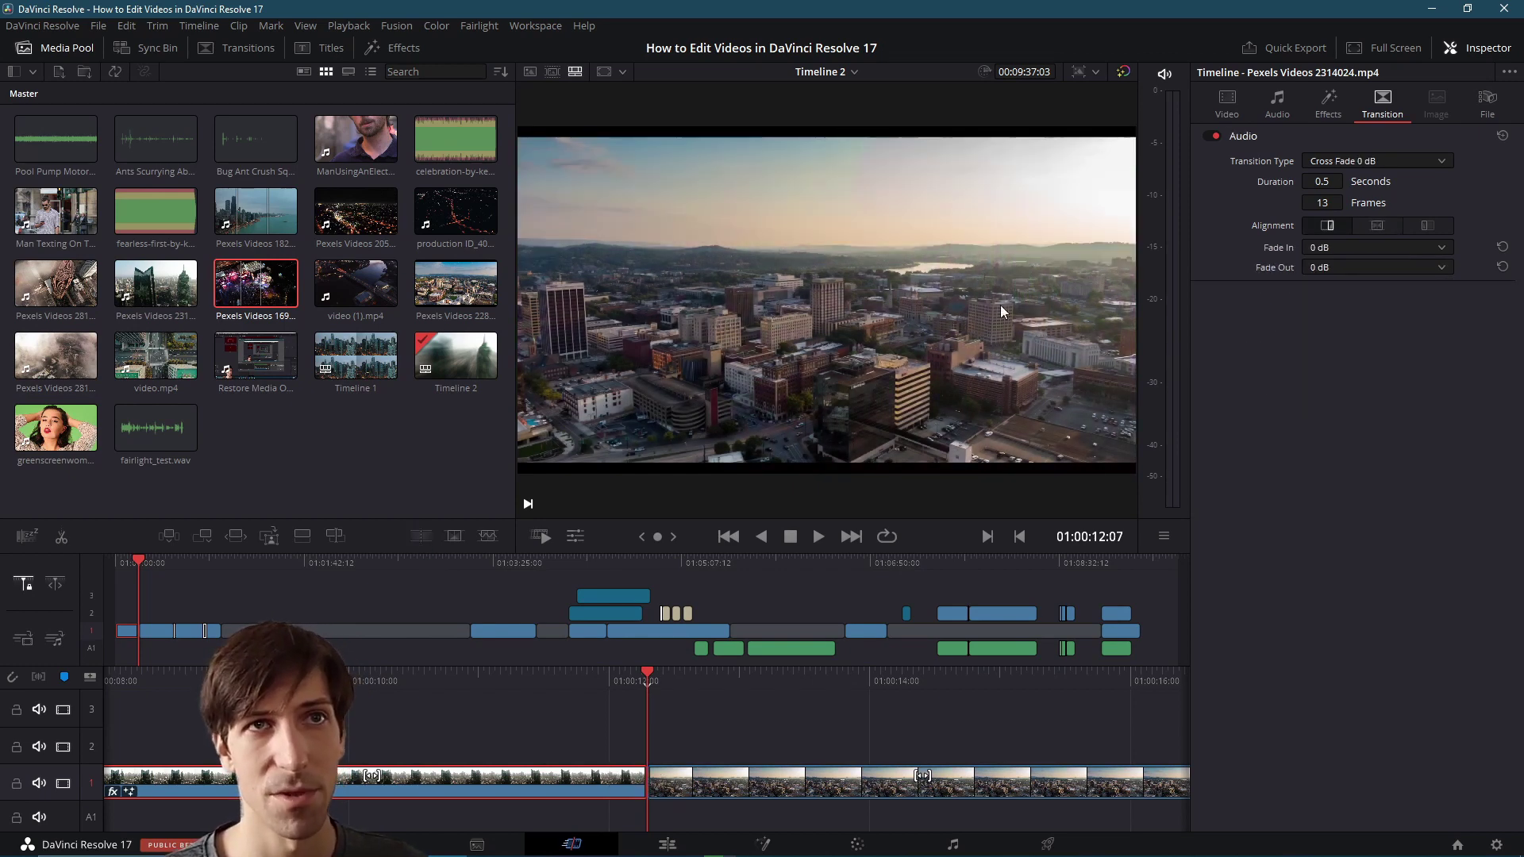
# - Run a Fast Review of the timeline from 01:00:18:06 and stop it around 01:00:31:11
pyautogui.press('Down')
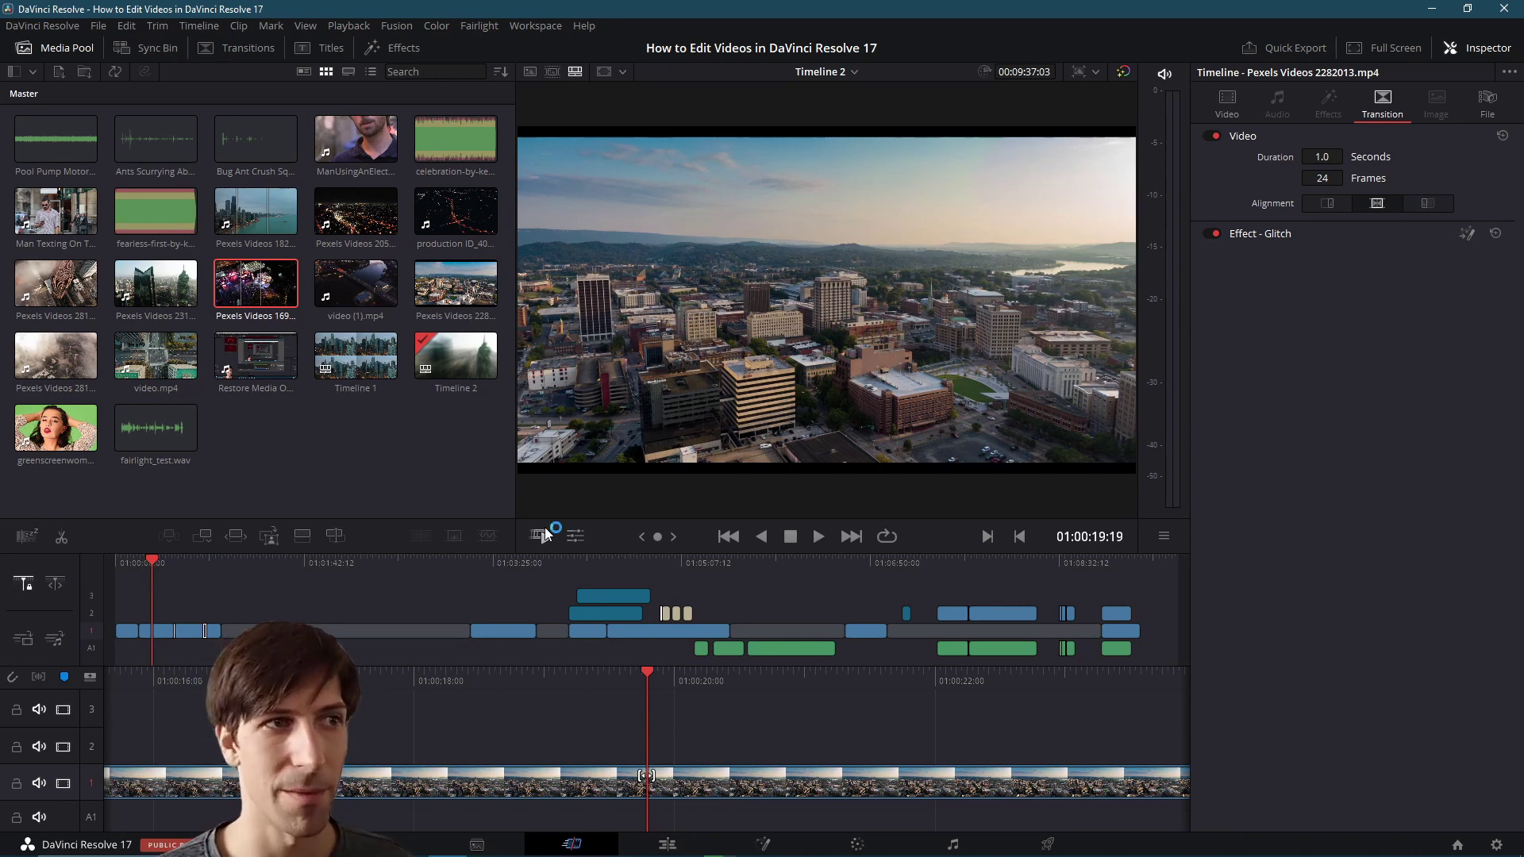
pyautogui.click(540, 535)
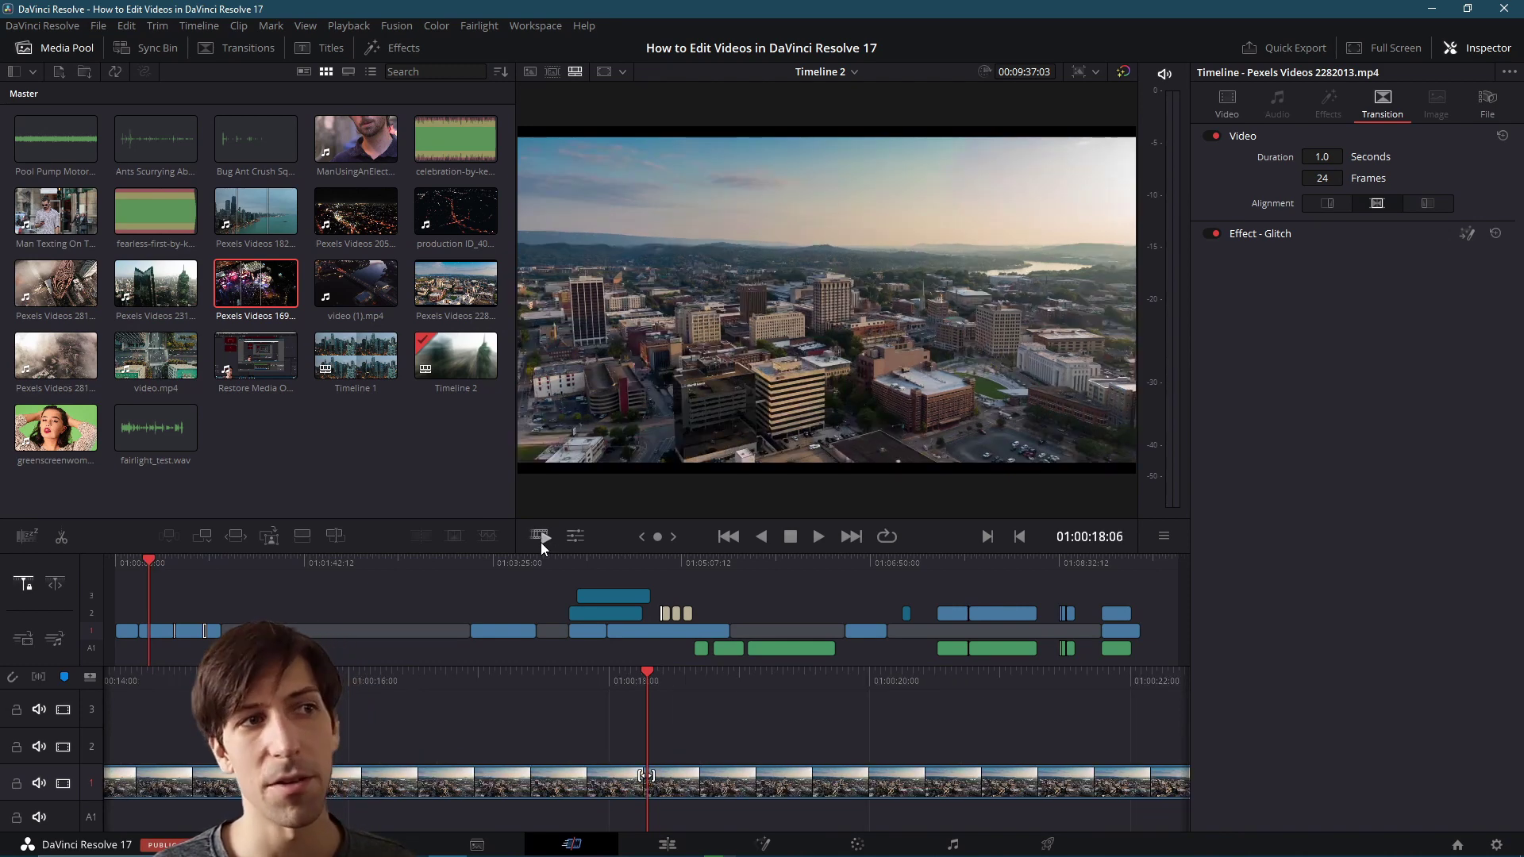
pyautogui.click(541, 541)
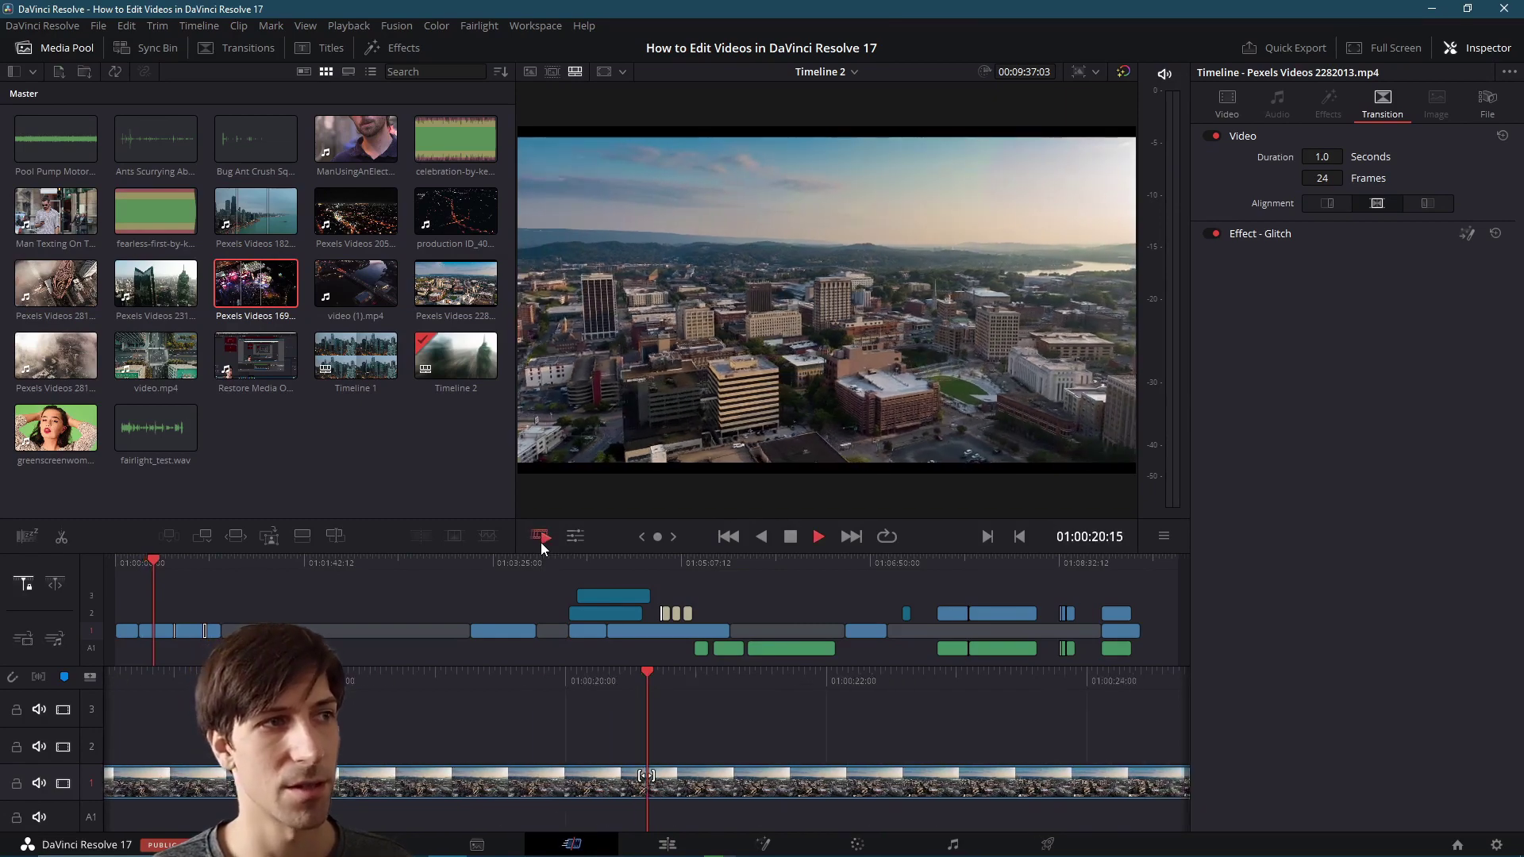
pyautogui.click(792, 534)
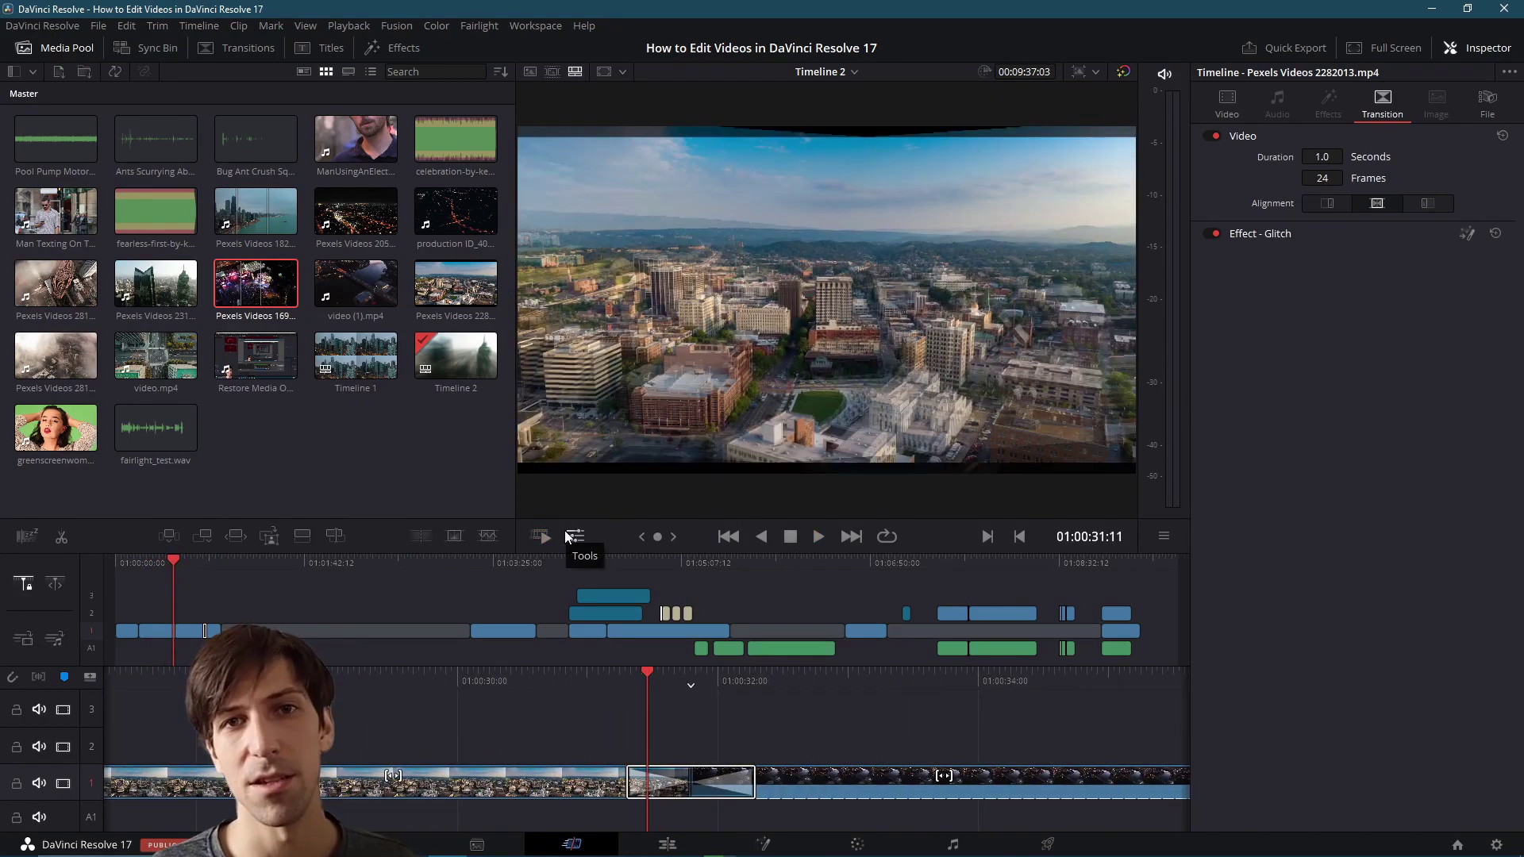
# - Show the viewer's clip tools, select the Pexels Videos 2282013.mp4 timeline clip and display its video properties in the Inspector
pyautogui.click(567, 534)
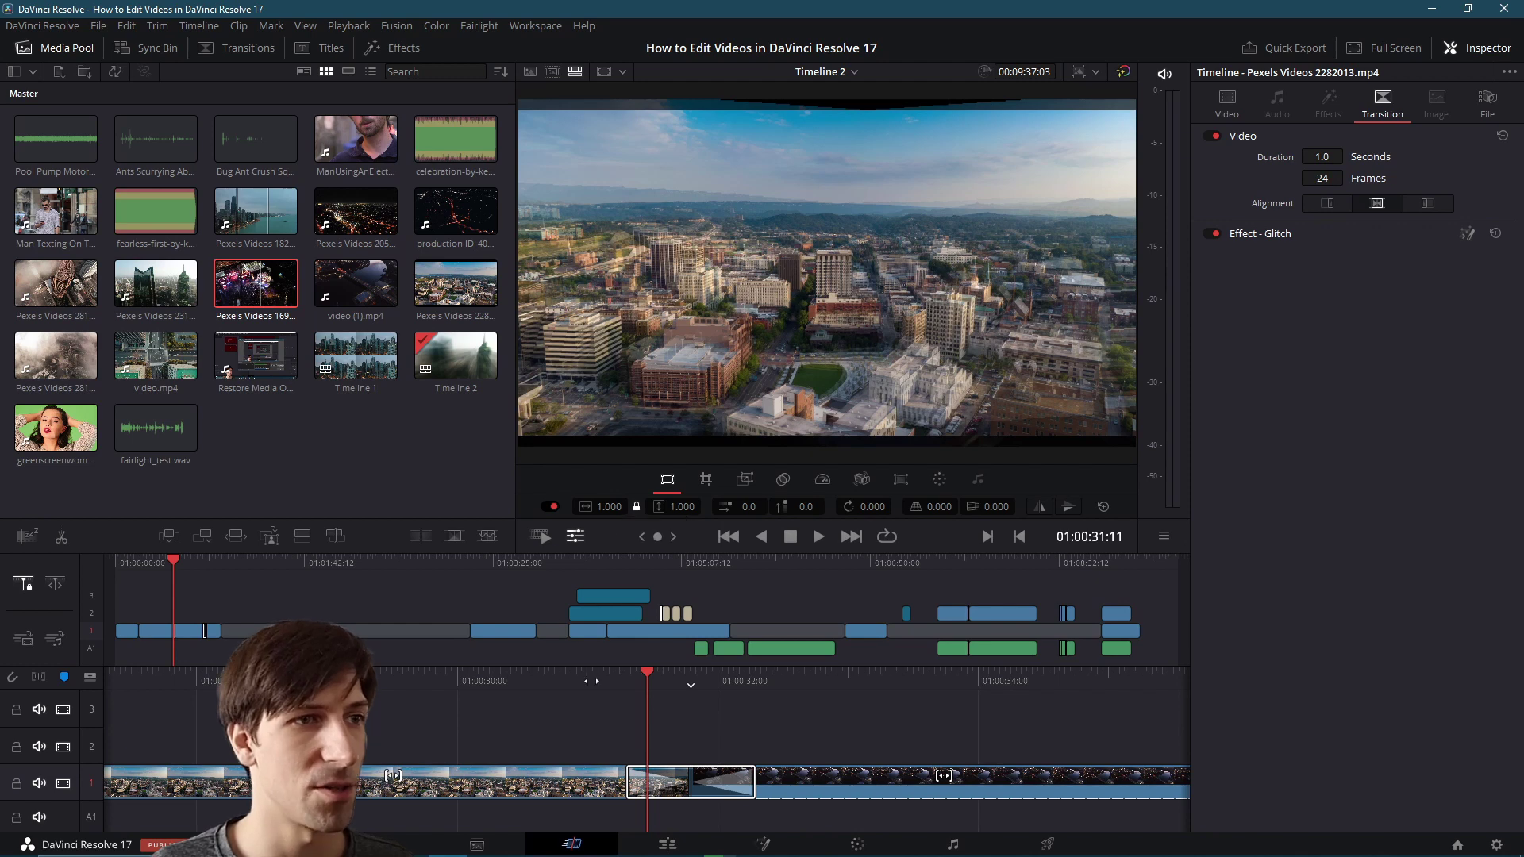
pyautogui.click(575, 789)
pyautogui.click(1232, 110)
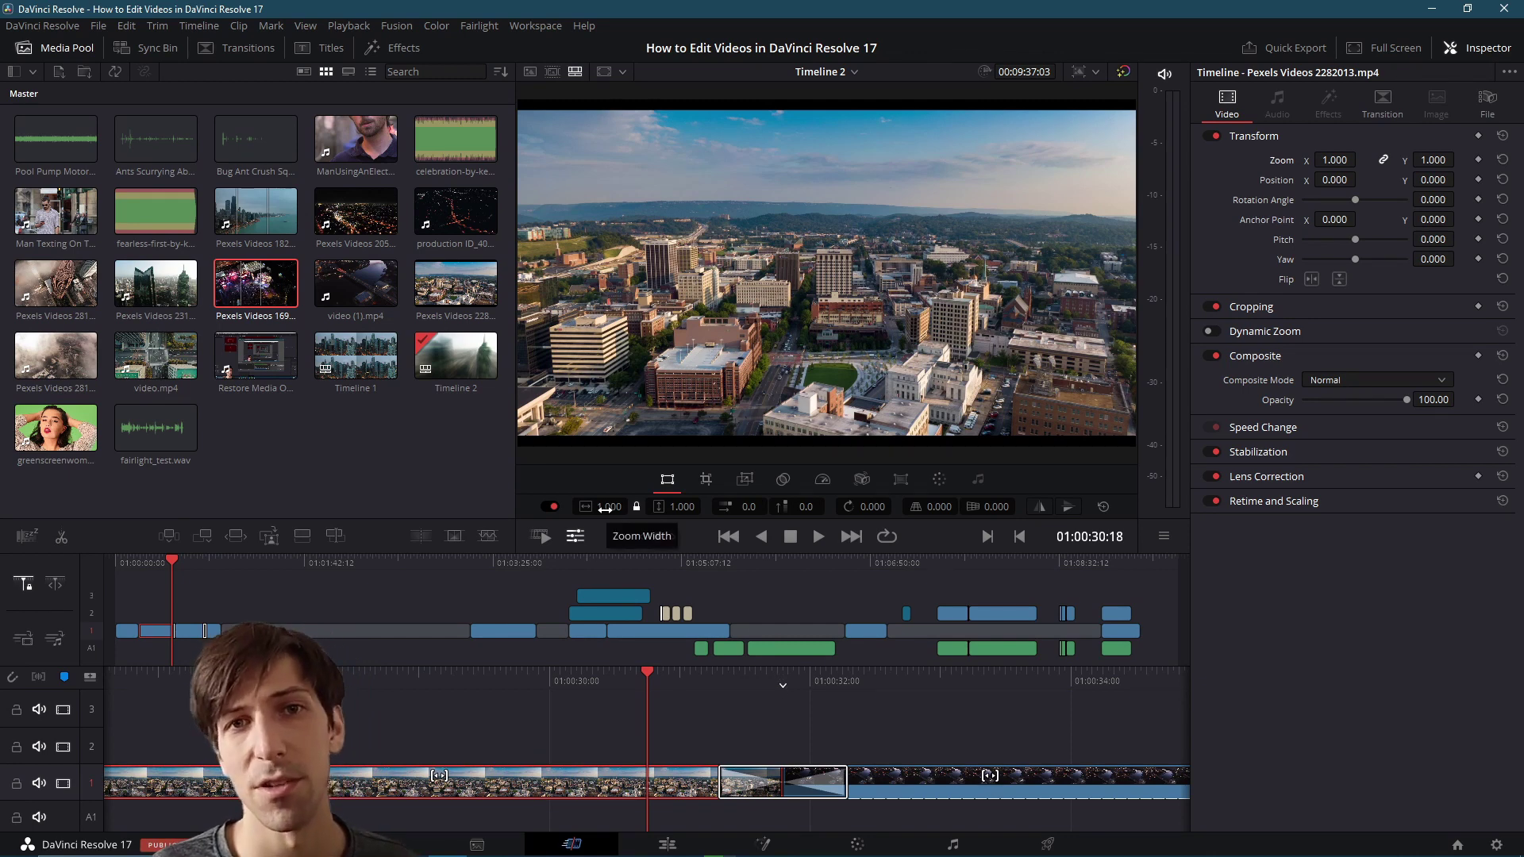
# - Enlarge the Pexels Videos 2282013.mp4 clip to zoom 1.070 wide and 1.072 high, and rotate it to -44.606 degrees
pyautogui.moveTo(600, 506); pyautogui.dragTo(611, 506)
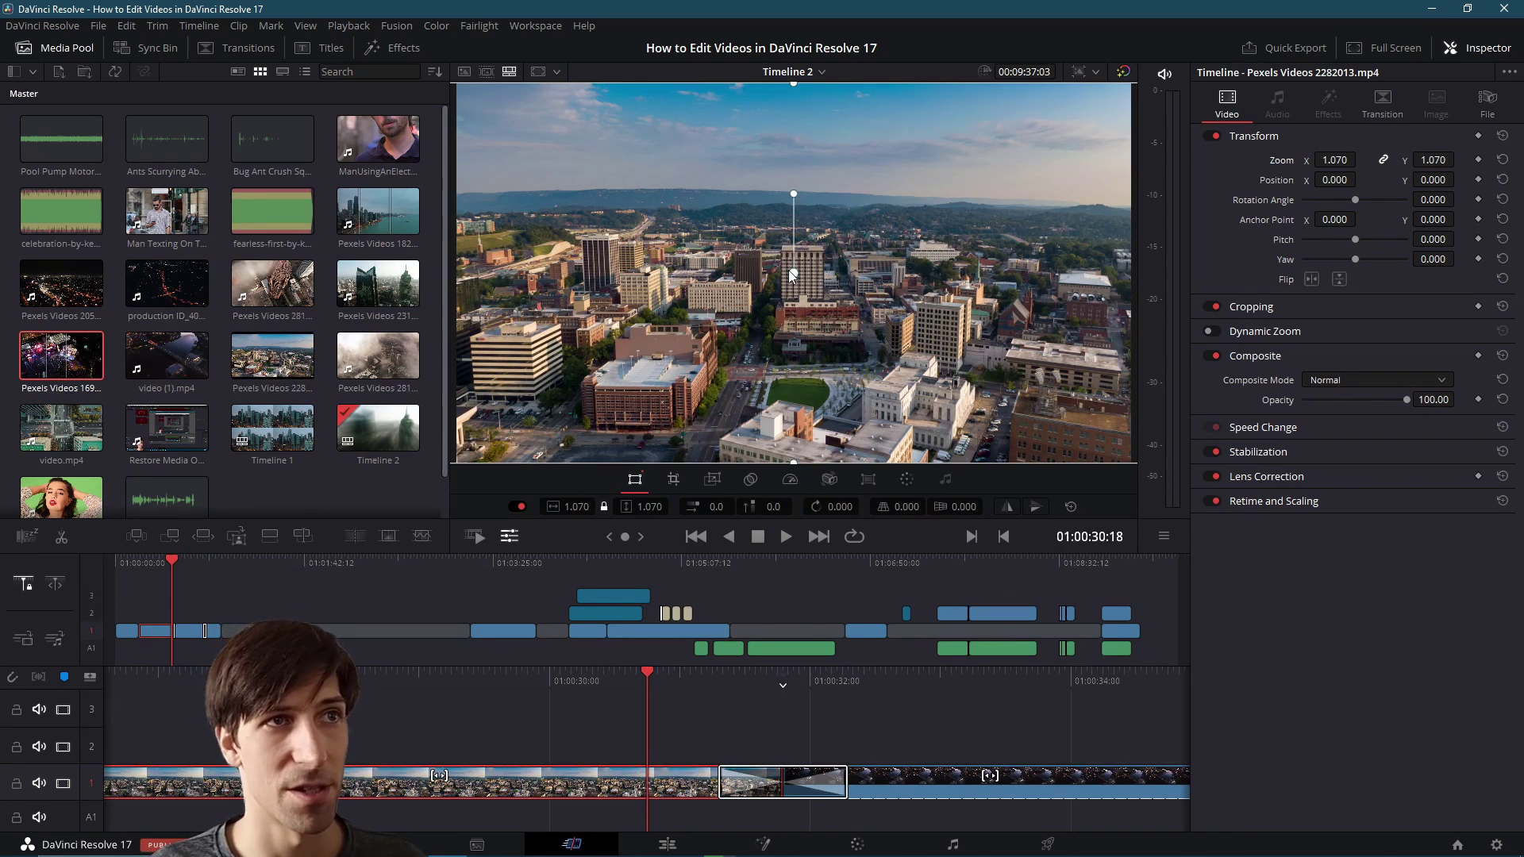
pyautogui.moveTo(797, 192); pyautogui.dragTo(940, 176)
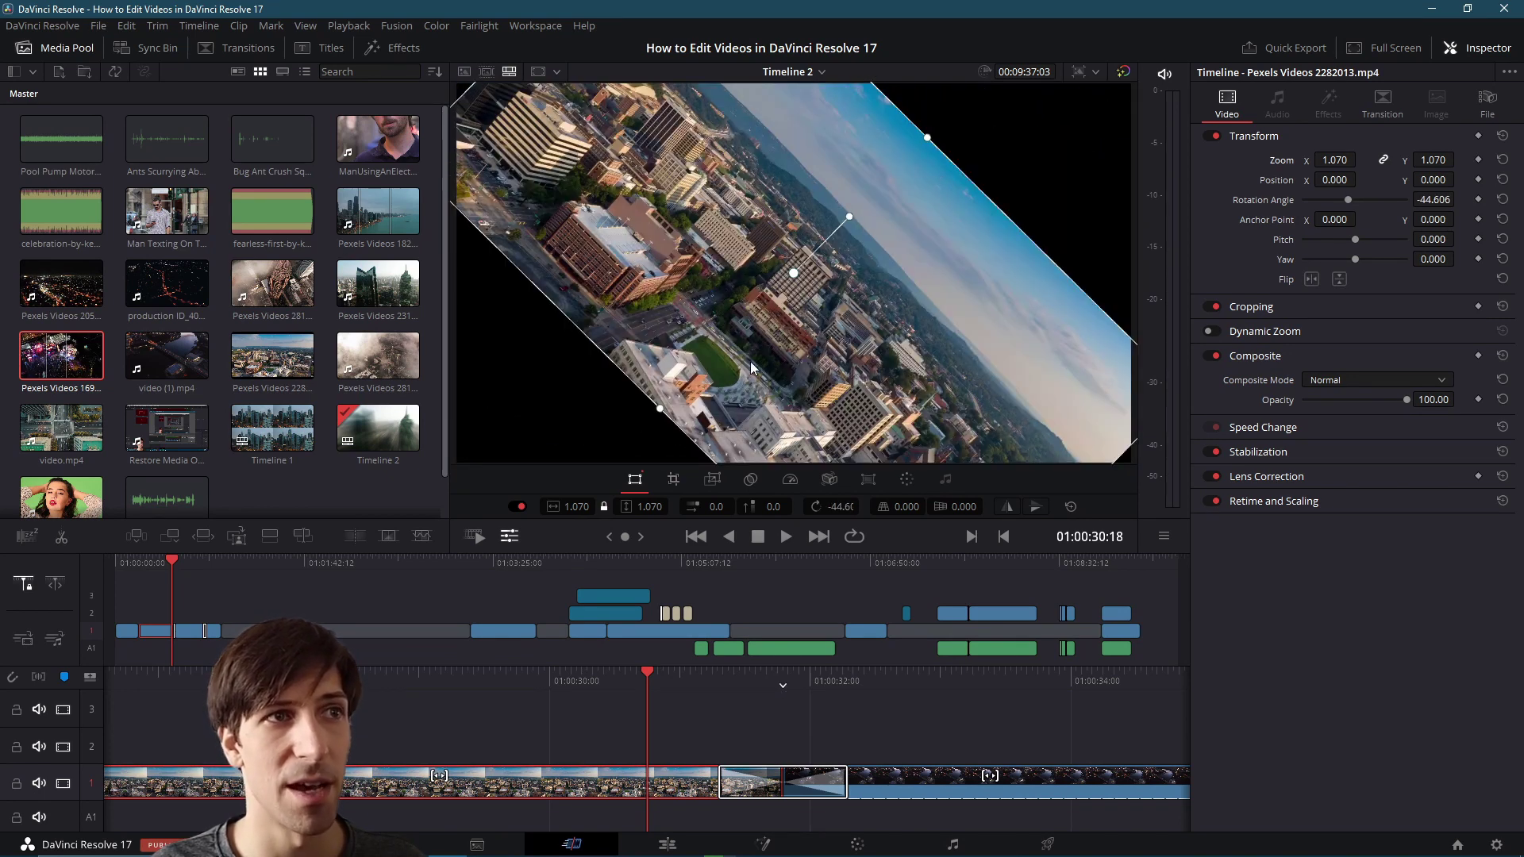
pyautogui.moveTo(661, 410)
pyautogui.mouseDown()
pyautogui.moveTo(607, 433)
pyautogui.moveTo(668, 389)
pyautogui.moveTo(656, 386)
pyautogui.moveTo(639, 402)
pyautogui.moveTo(659, 408)
pyautogui.mouseUp()
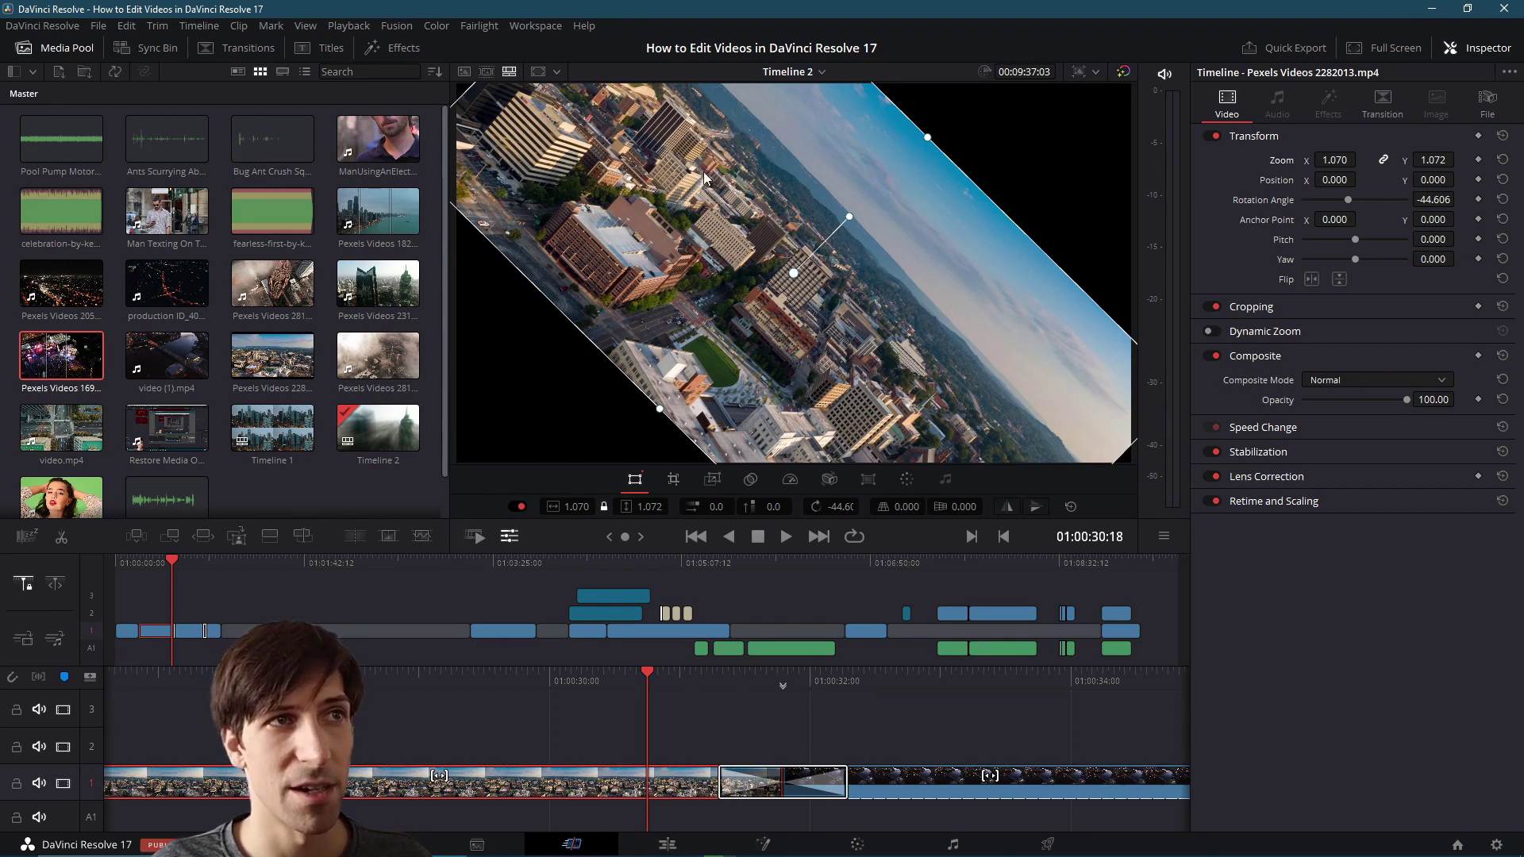
# - Reposition the rotated clip to X -88.117, Y 54.226 and scale it to zoom 1.108 by 1.110
pyautogui.moveTo(705, 178); pyautogui.dragTo(781, 336)
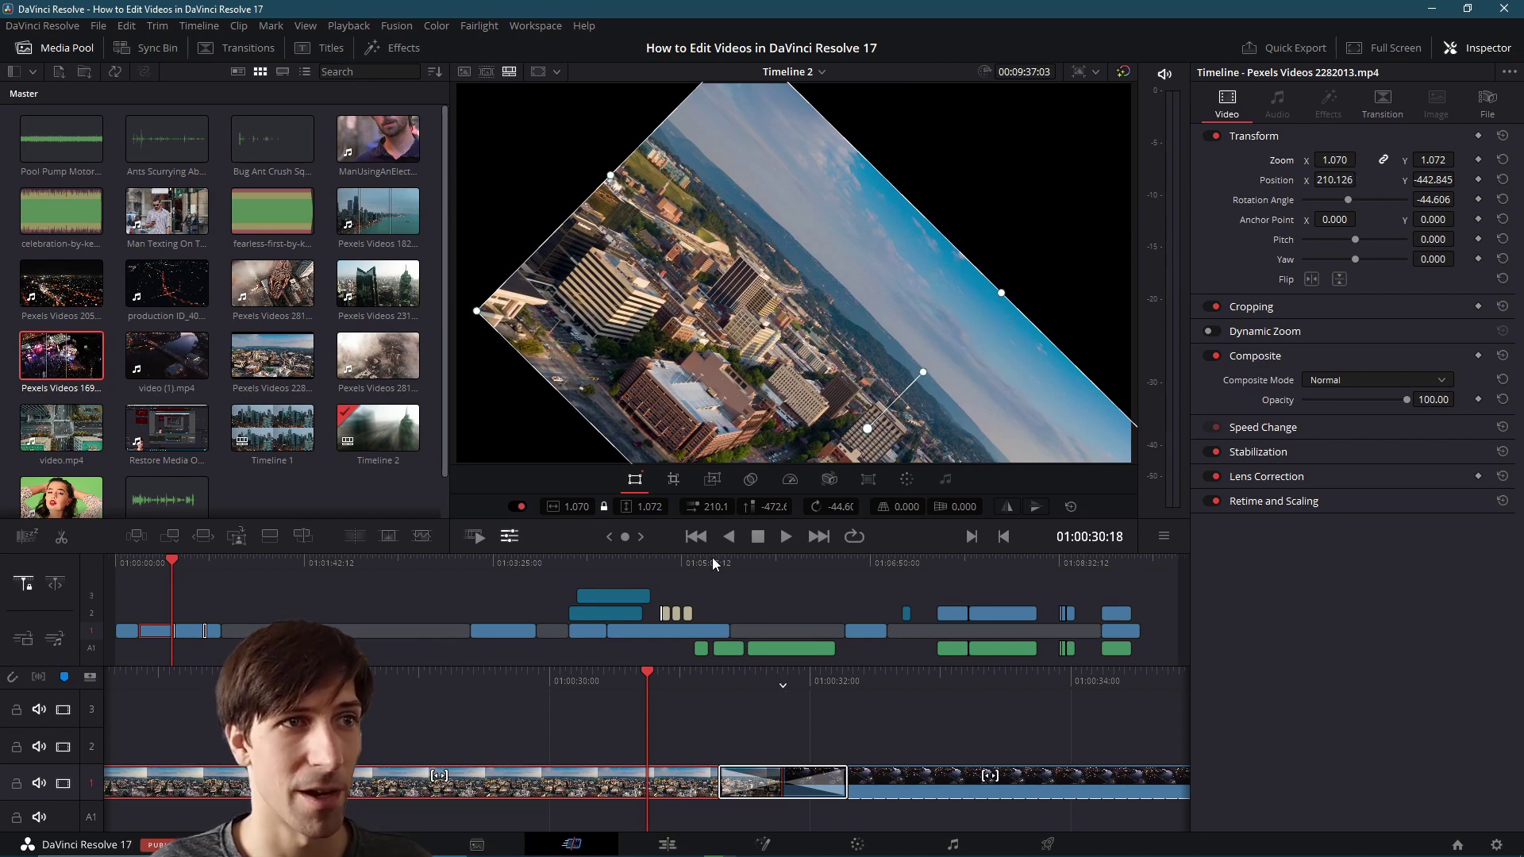
pyautogui.moveTo(746, 295); pyautogui.dragTo(750, 405)
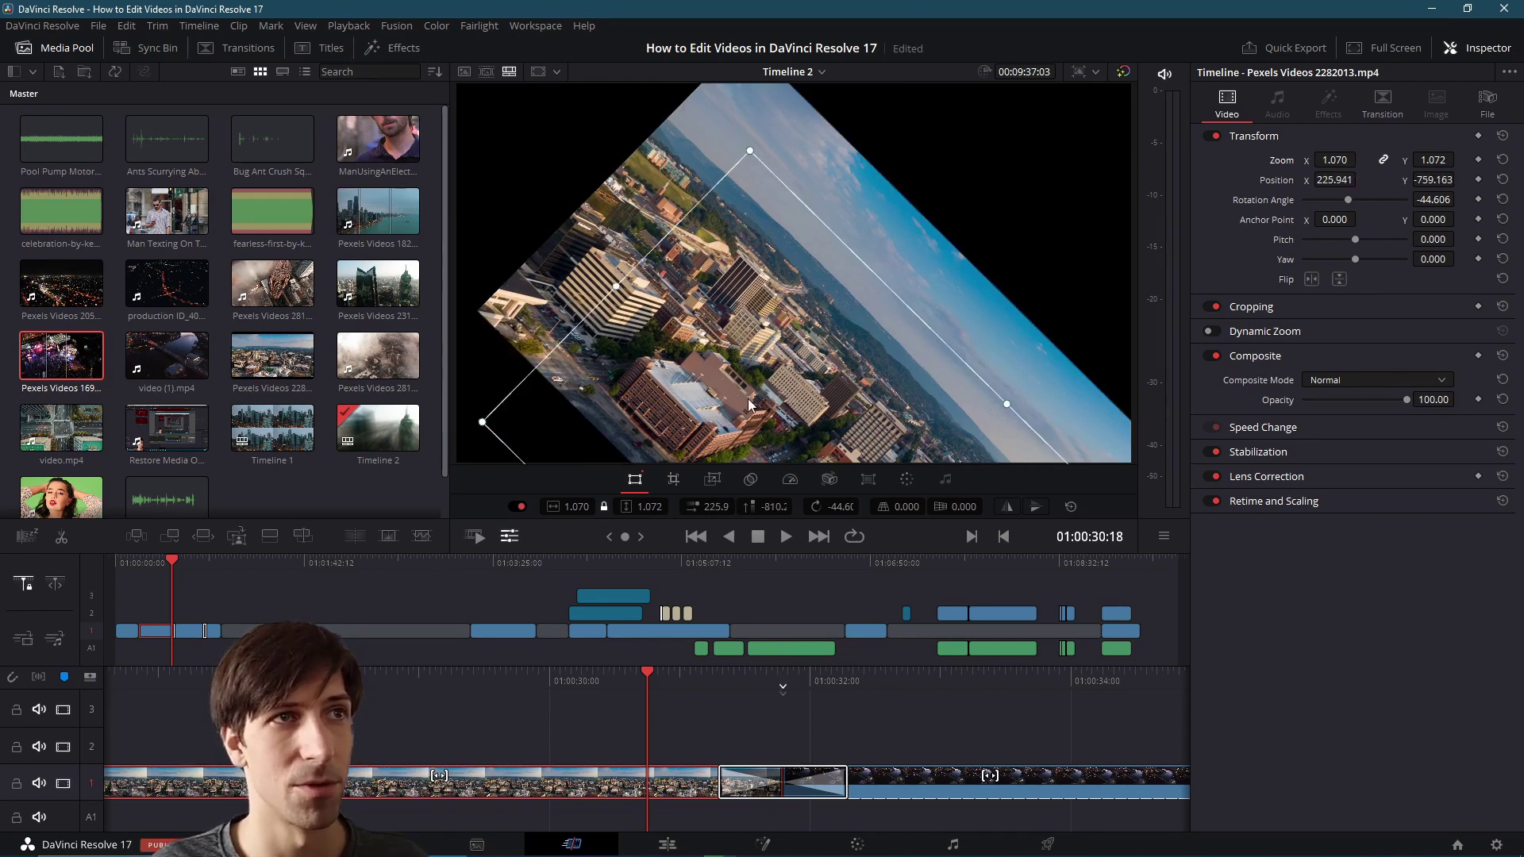
pyautogui.moveTo(749, 153)
pyautogui.mouseDown()
pyautogui.moveTo(747, 106)
pyautogui.moveTo(752, 225)
pyautogui.moveTo(760, 94)
pyautogui.moveTo(747, 140)
pyautogui.mouseUp()
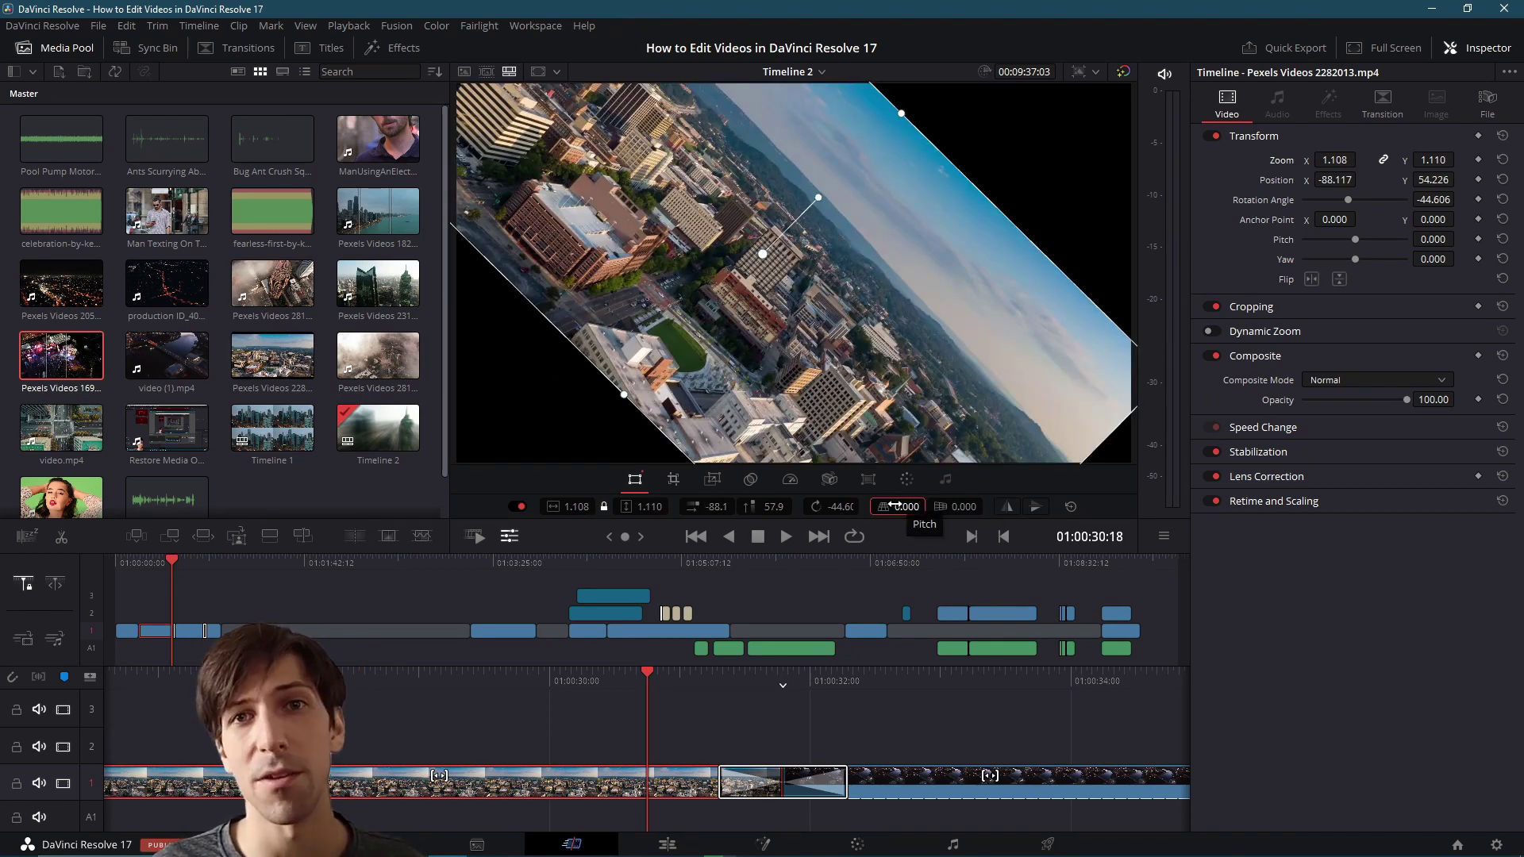
# - Set yaw to -0.304, keyframe pitch at 0.110 on 01:00:30:18 and -0.429 on 01:00:28:08, and play back the animation
pyautogui.moveTo(895, 506)
pyautogui.mouseDown()
pyautogui.moveTo(964, 511)
pyautogui.moveTo(892, 520)
pyautogui.mouseUp()
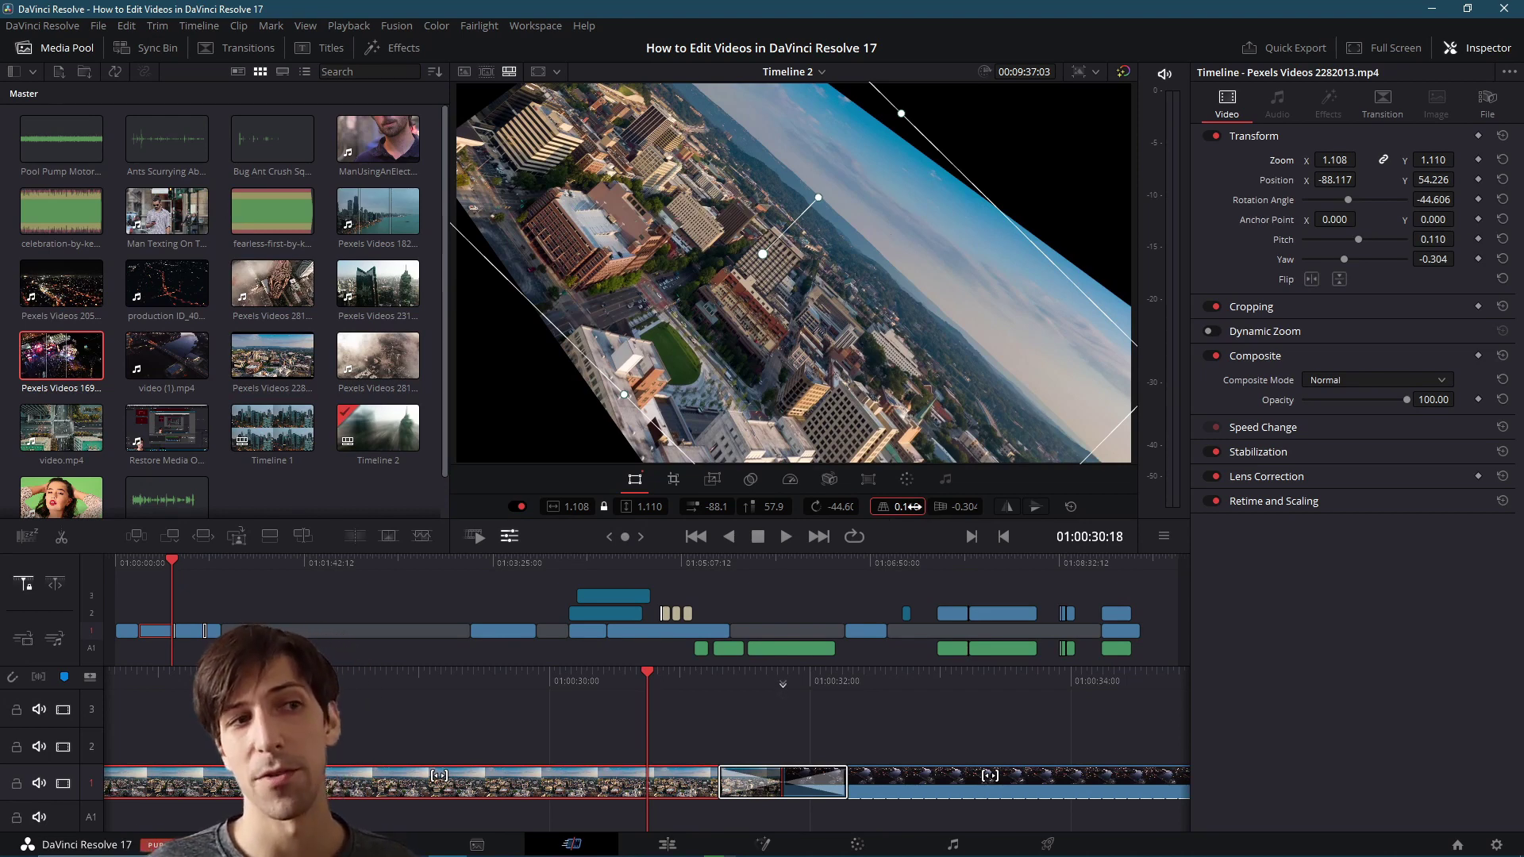
pyautogui.click(1478, 239)
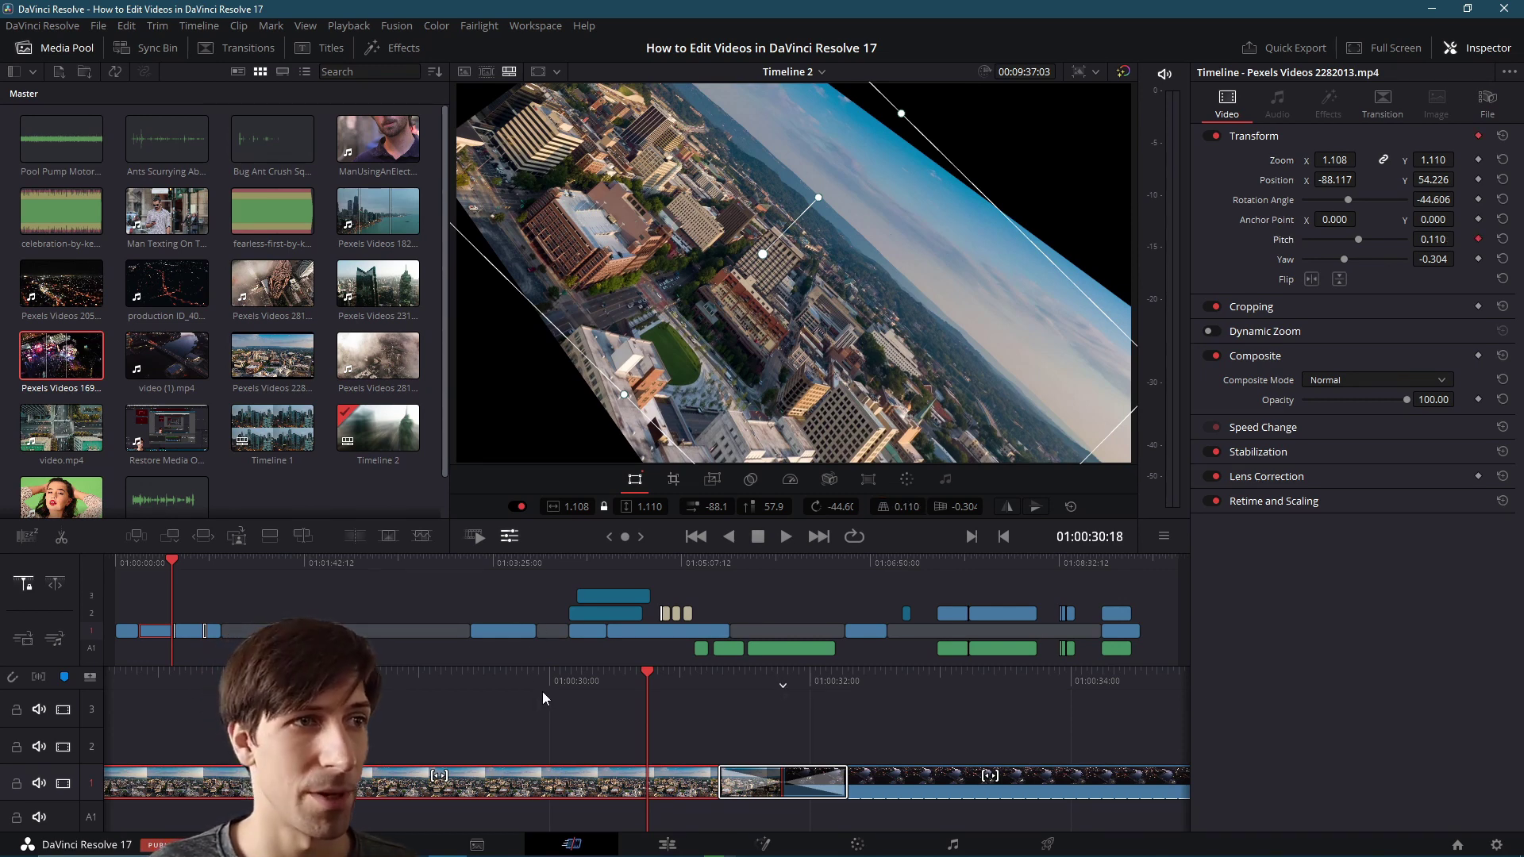
pyautogui.press('j')
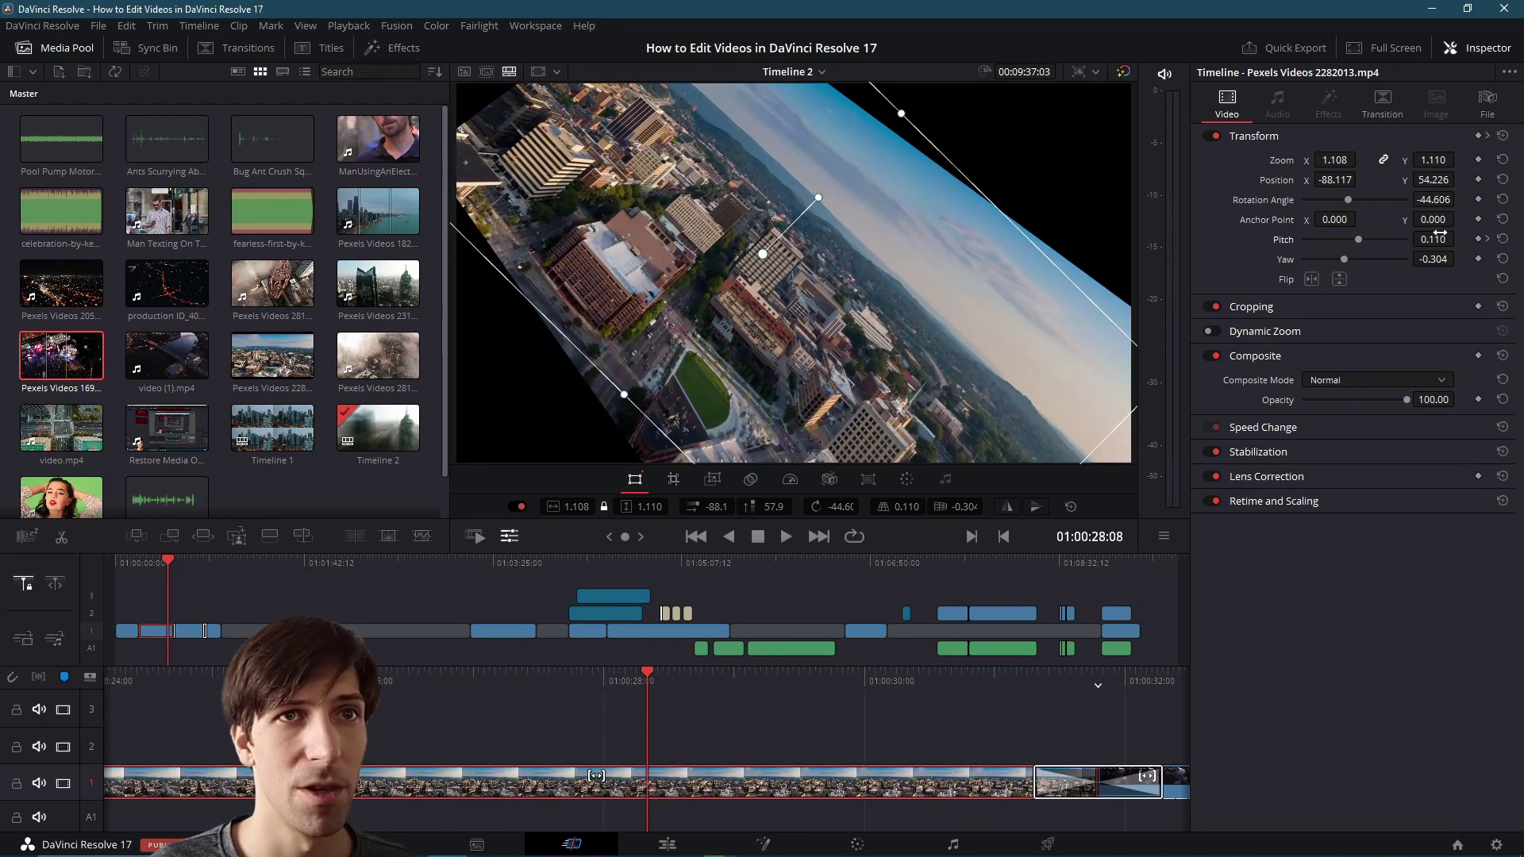
pyautogui.moveTo(1440, 239); pyautogui.dragTo(1365, 239)
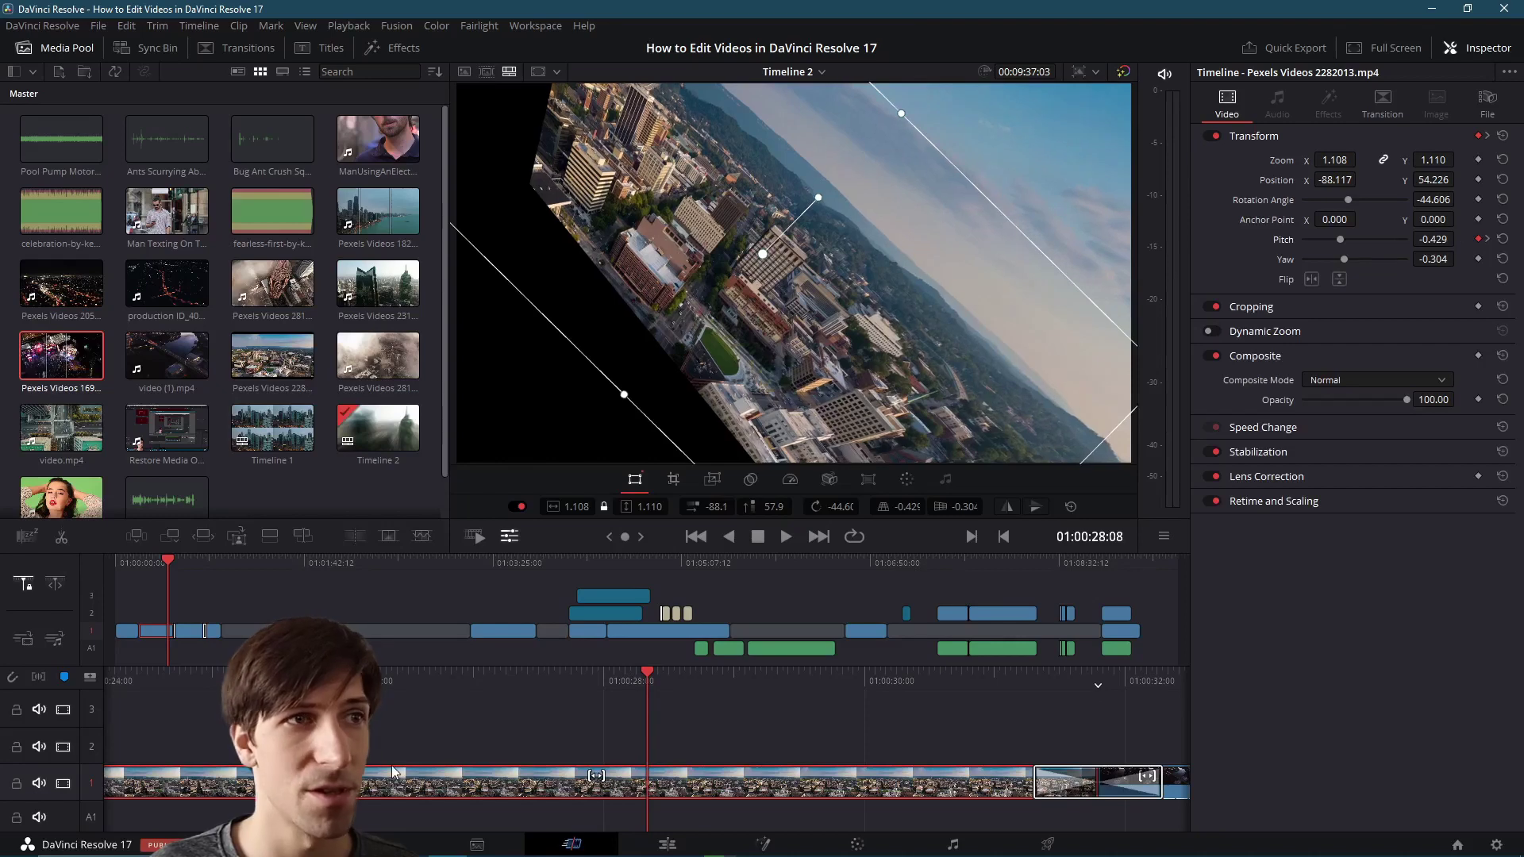
pyautogui.click(786, 537)
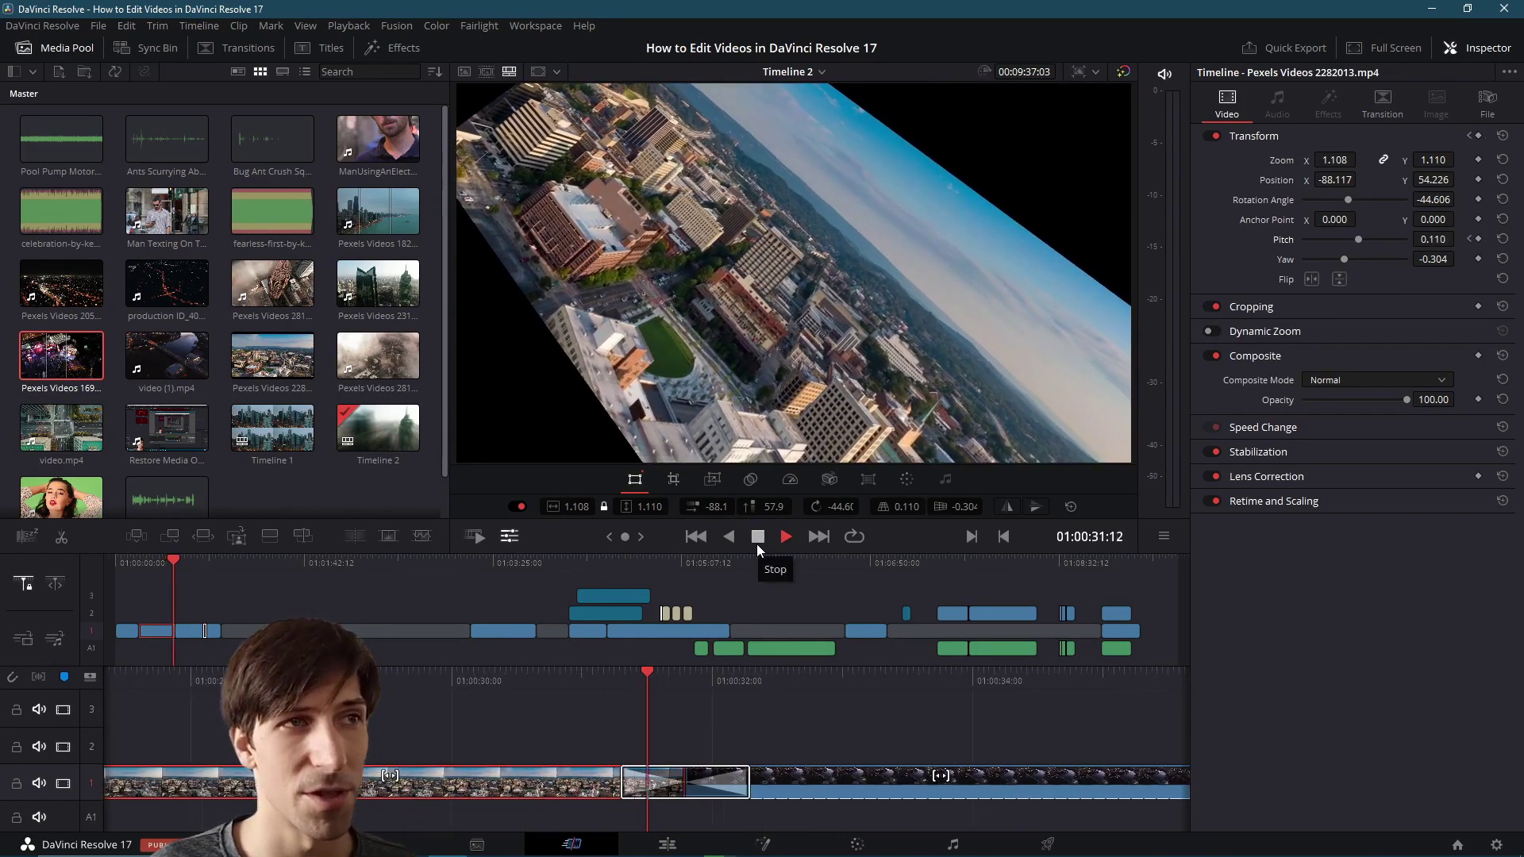
pyautogui.click(756, 545)
# - Try a left crop of 46 on the clip, return it to 0 and expand the Inspector's Cropping settings
pyautogui.click(673, 479)
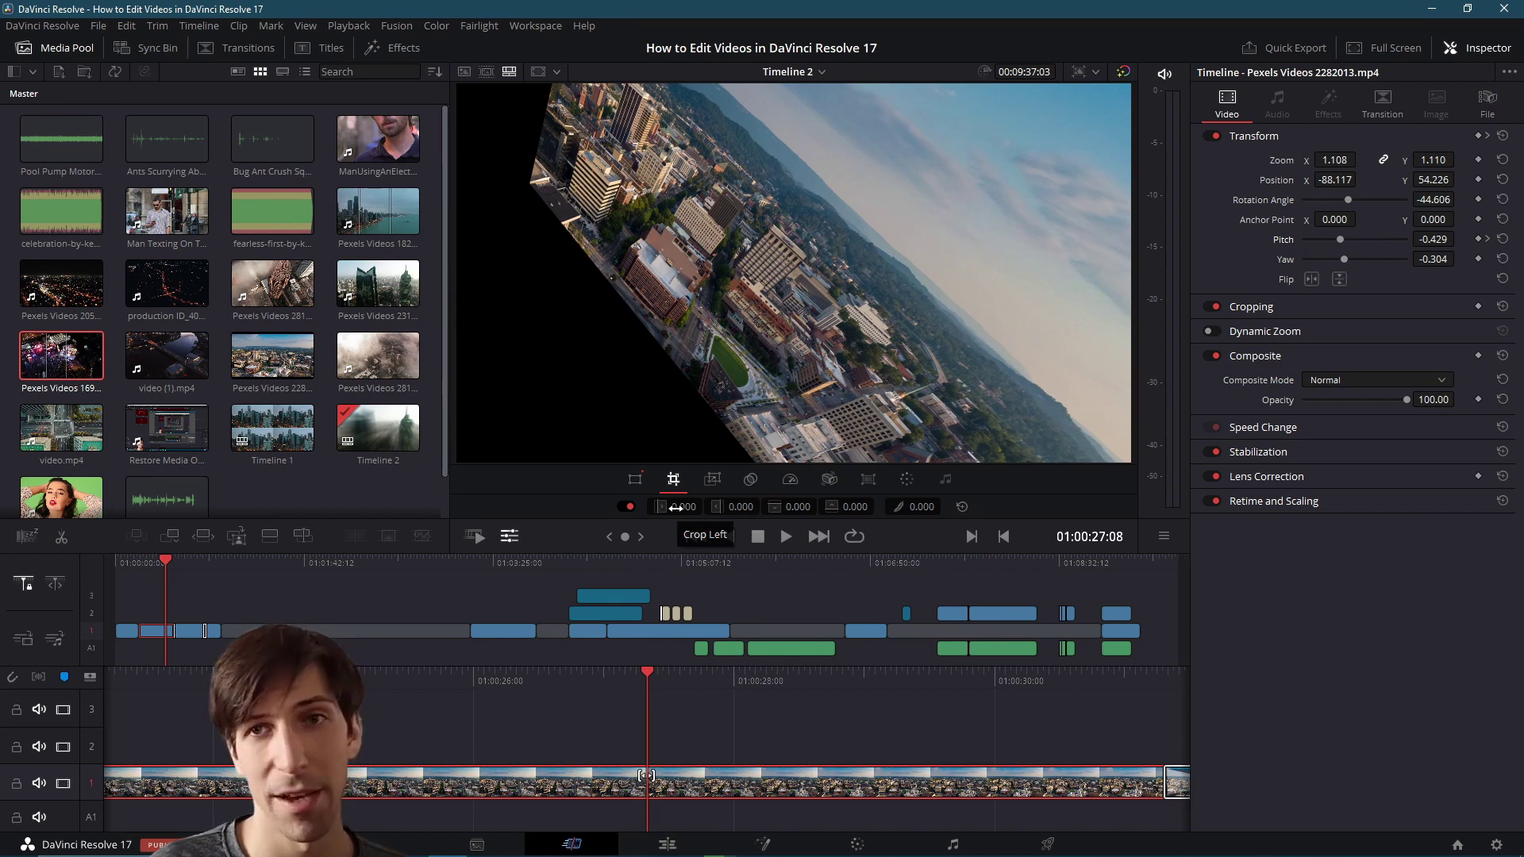
pyautogui.moveTo(676, 507); pyautogui.dragTo(746, 507)
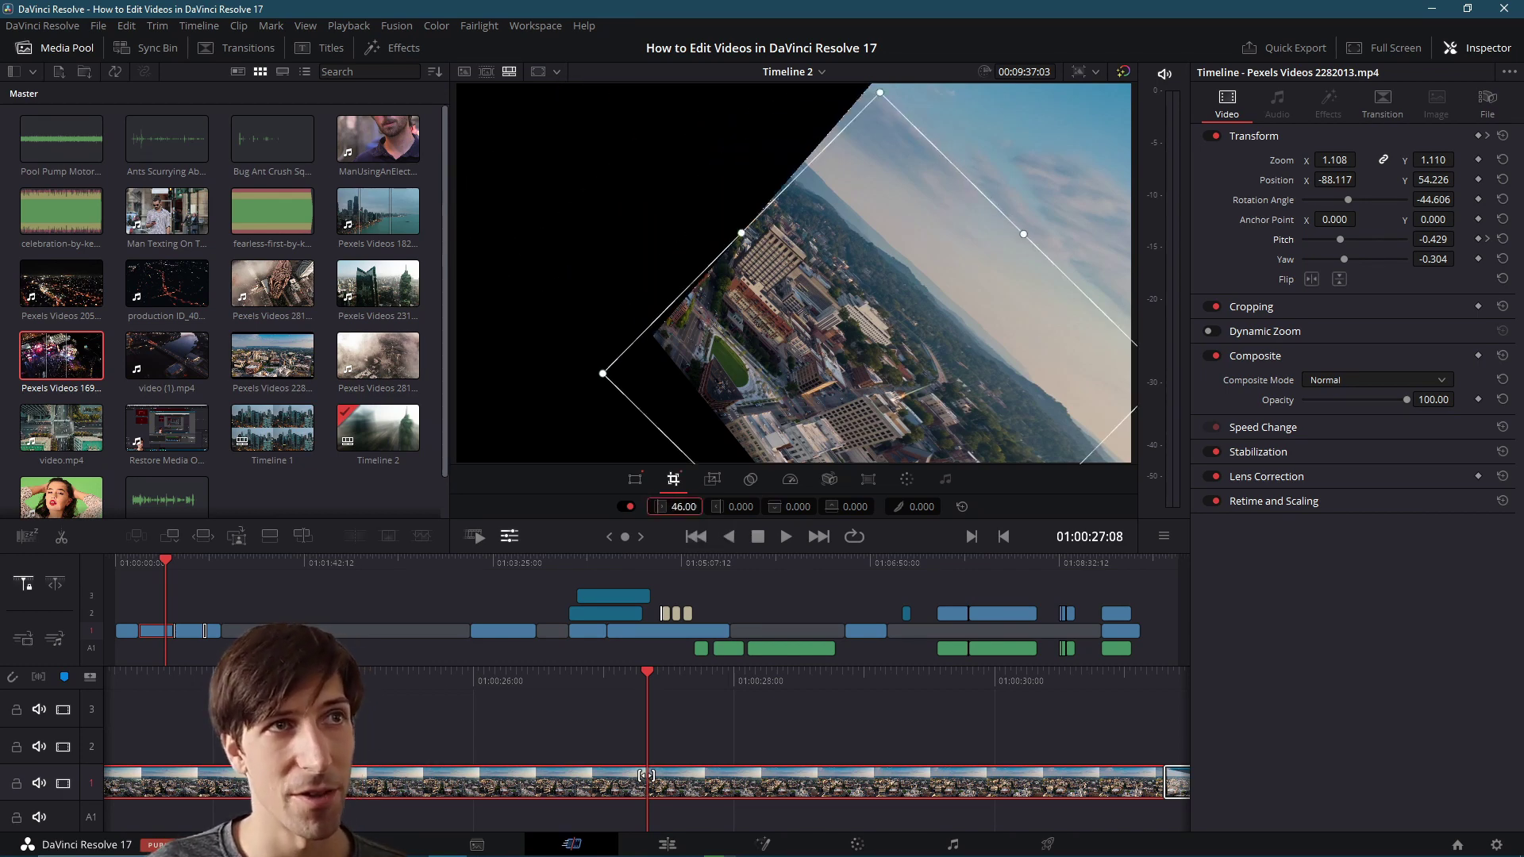
pyautogui.moveTo(746, 506); pyautogui.dragTo(692, 509)
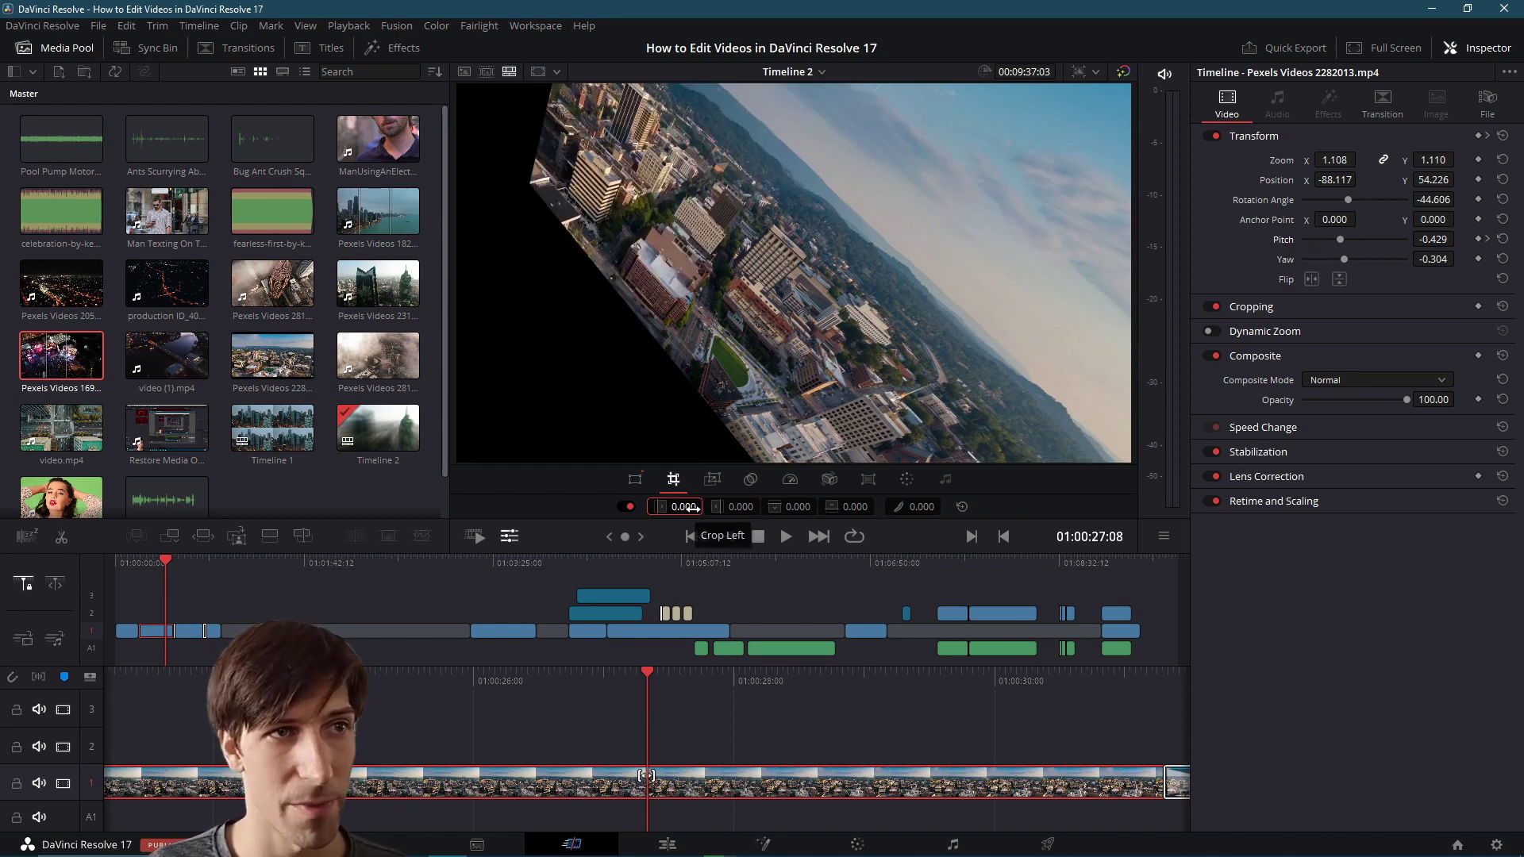
pyautogui.click(1269, 302)
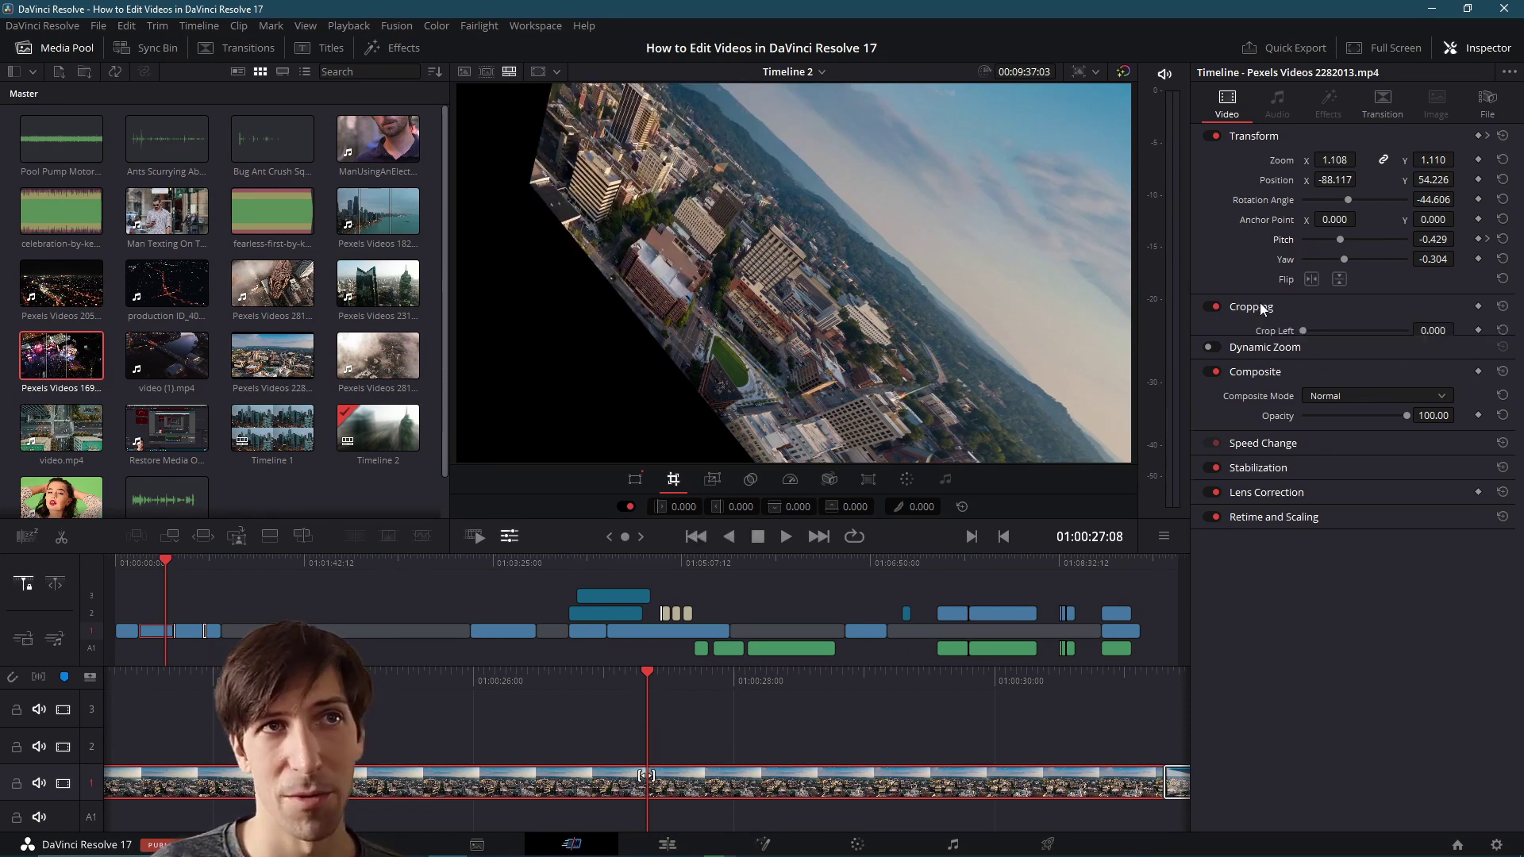
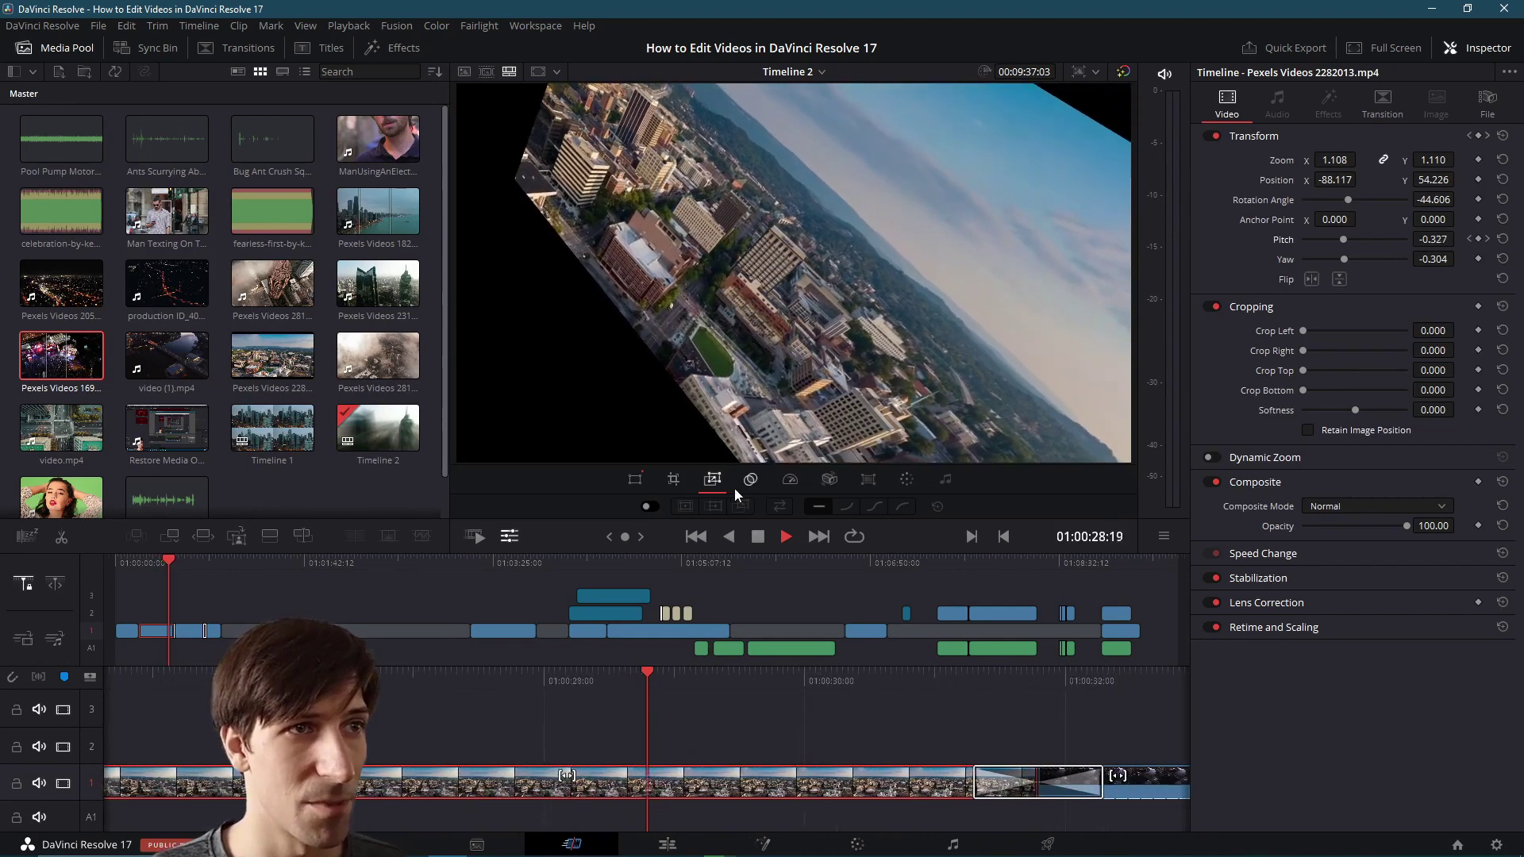
# - Stop playback, enable Dynamic Zoom on the clip and shrink the green start frame to under half the picture width
pyautogui.press('space')
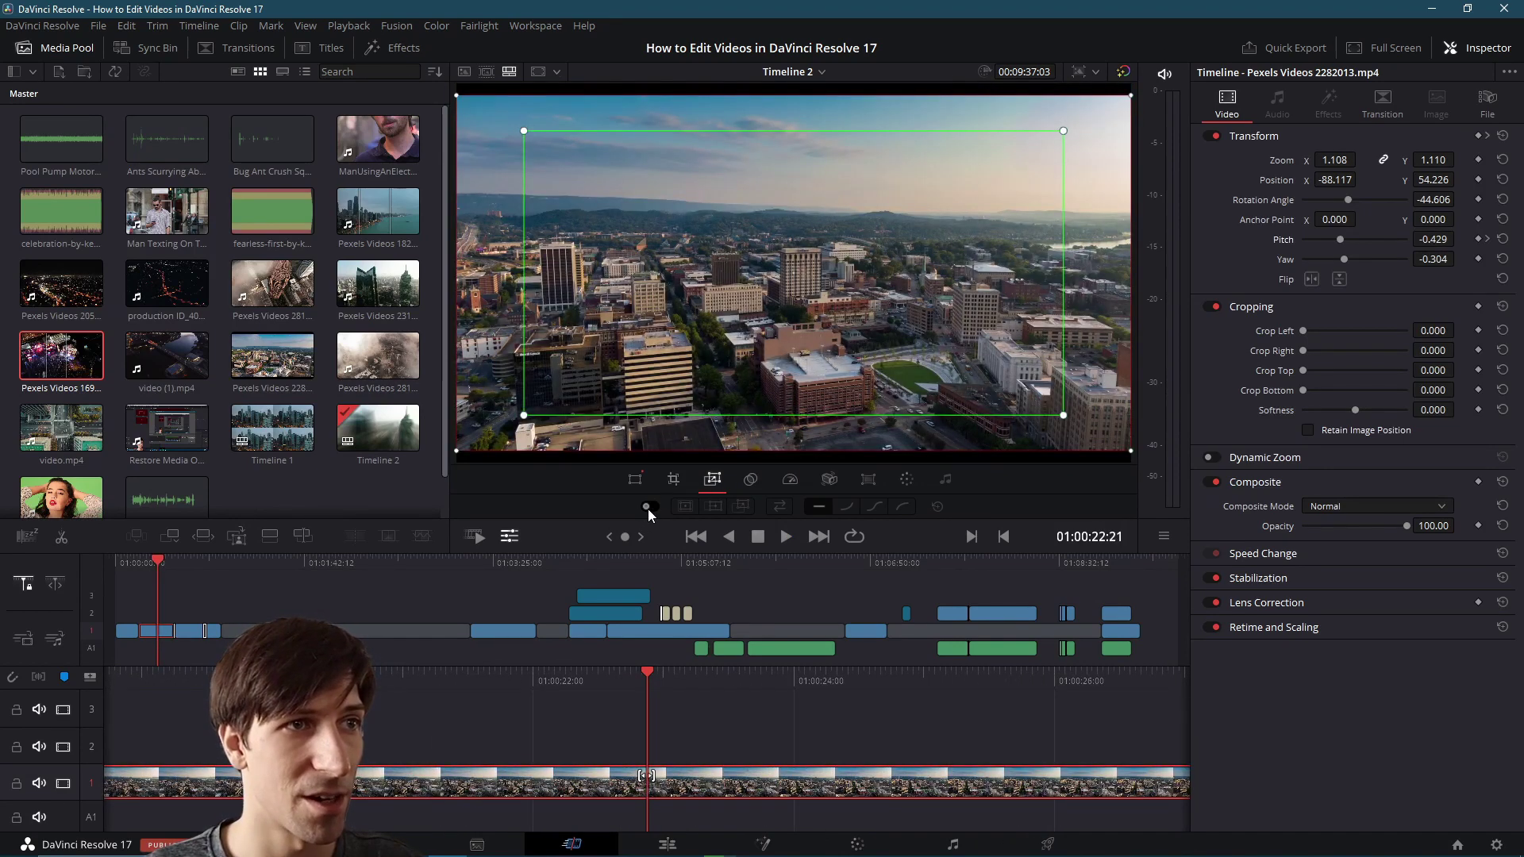
pyautogui.click(648, 508)
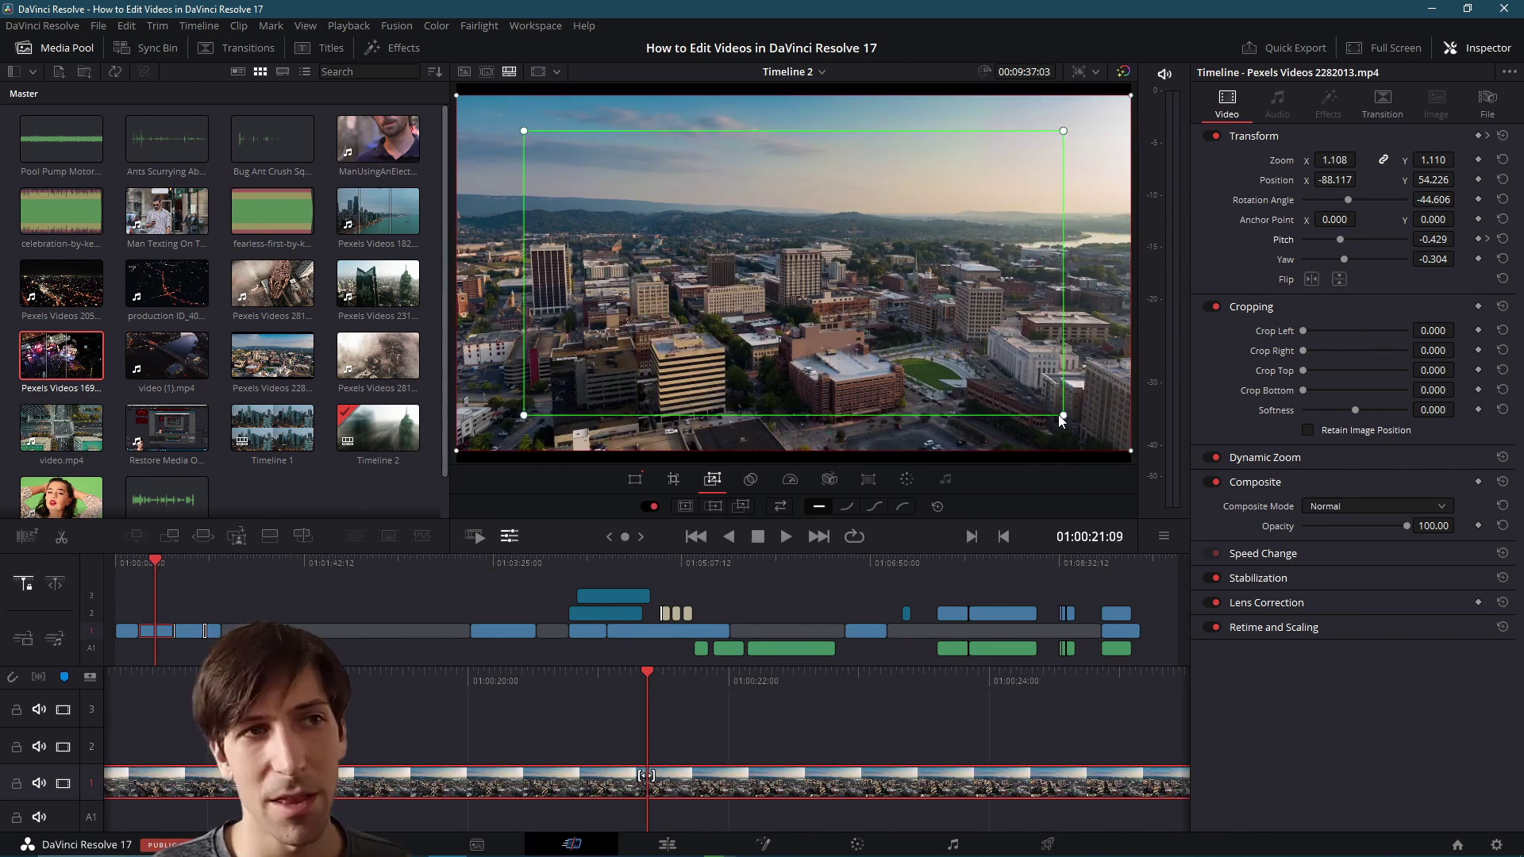
pyautogui.moveTo(1063, 416); pyautogui.dragTo(936, 356)
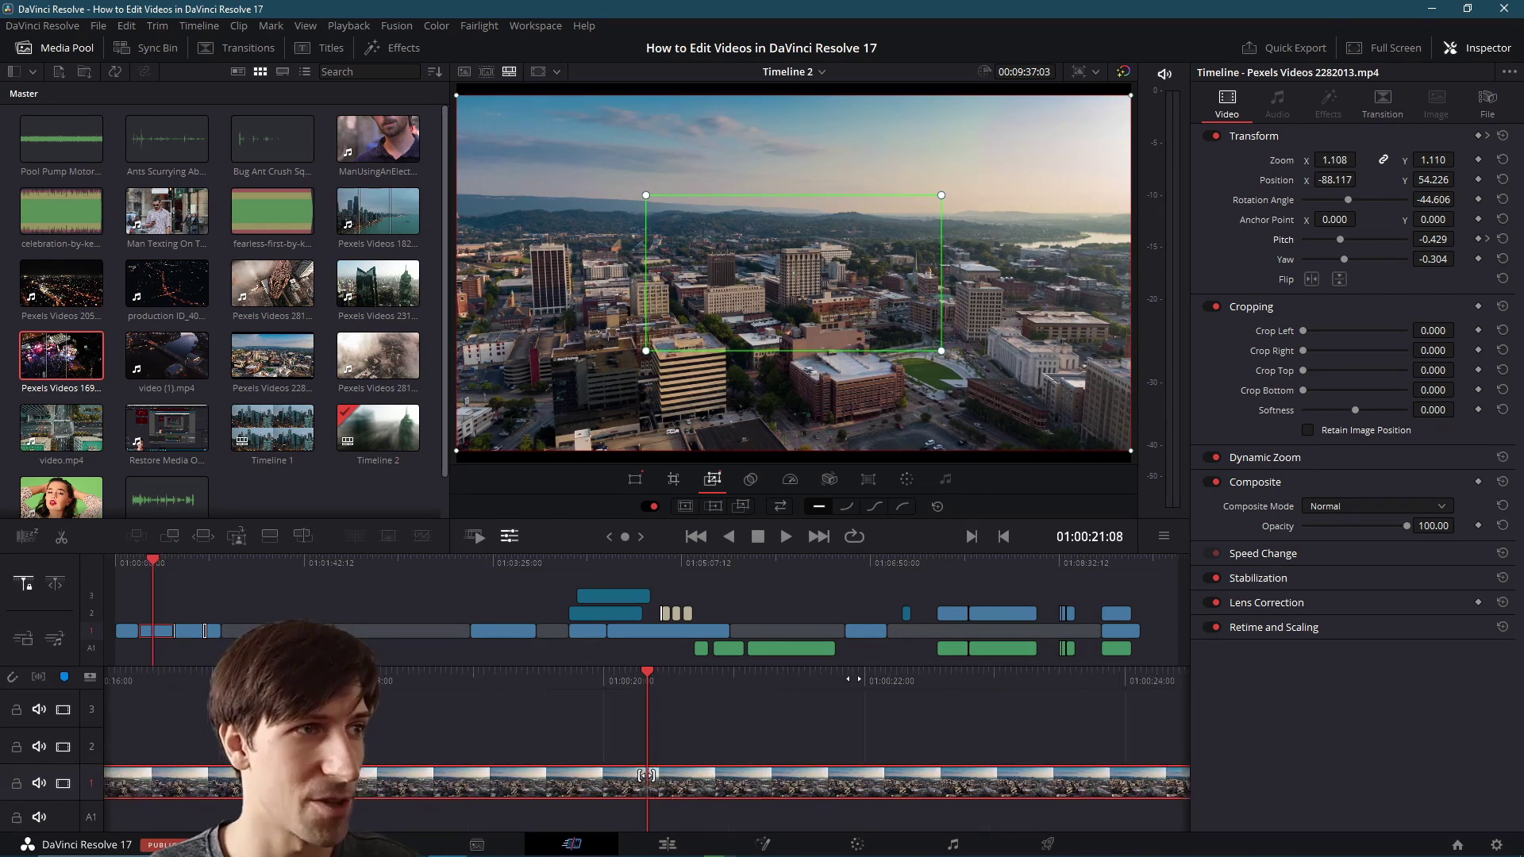
# - Go back near the start of the Pexels Videos 2282013.mp4 clip and play back its dynamic zoom
pyautogui.moveTo(646, 775); pyautogui.dragTo(1204, 670)
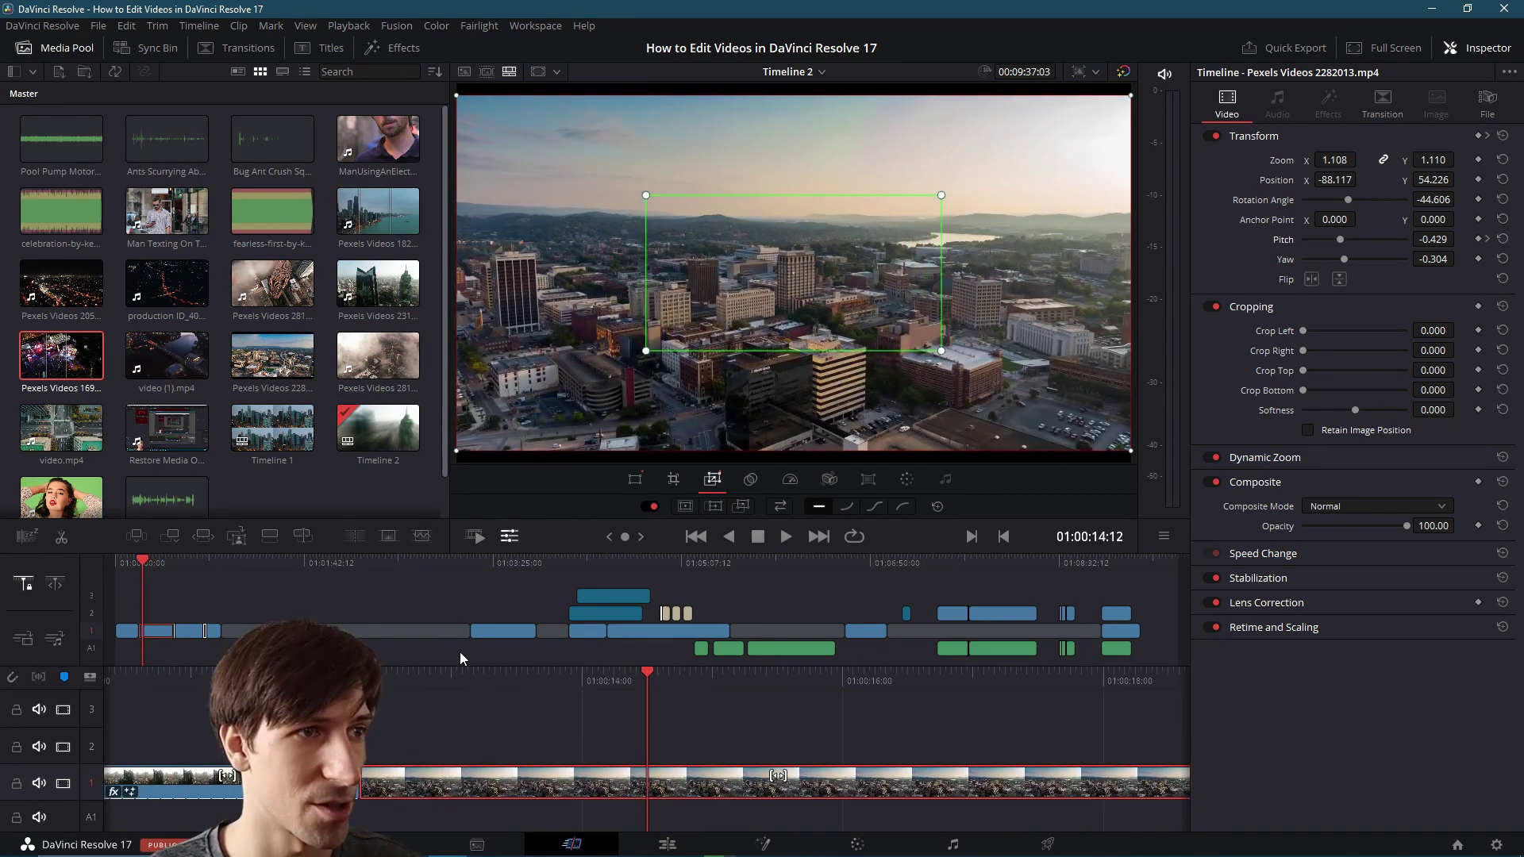
pyautogui.moveTo(469, 691); pyautogui.dragTo(550, 690)
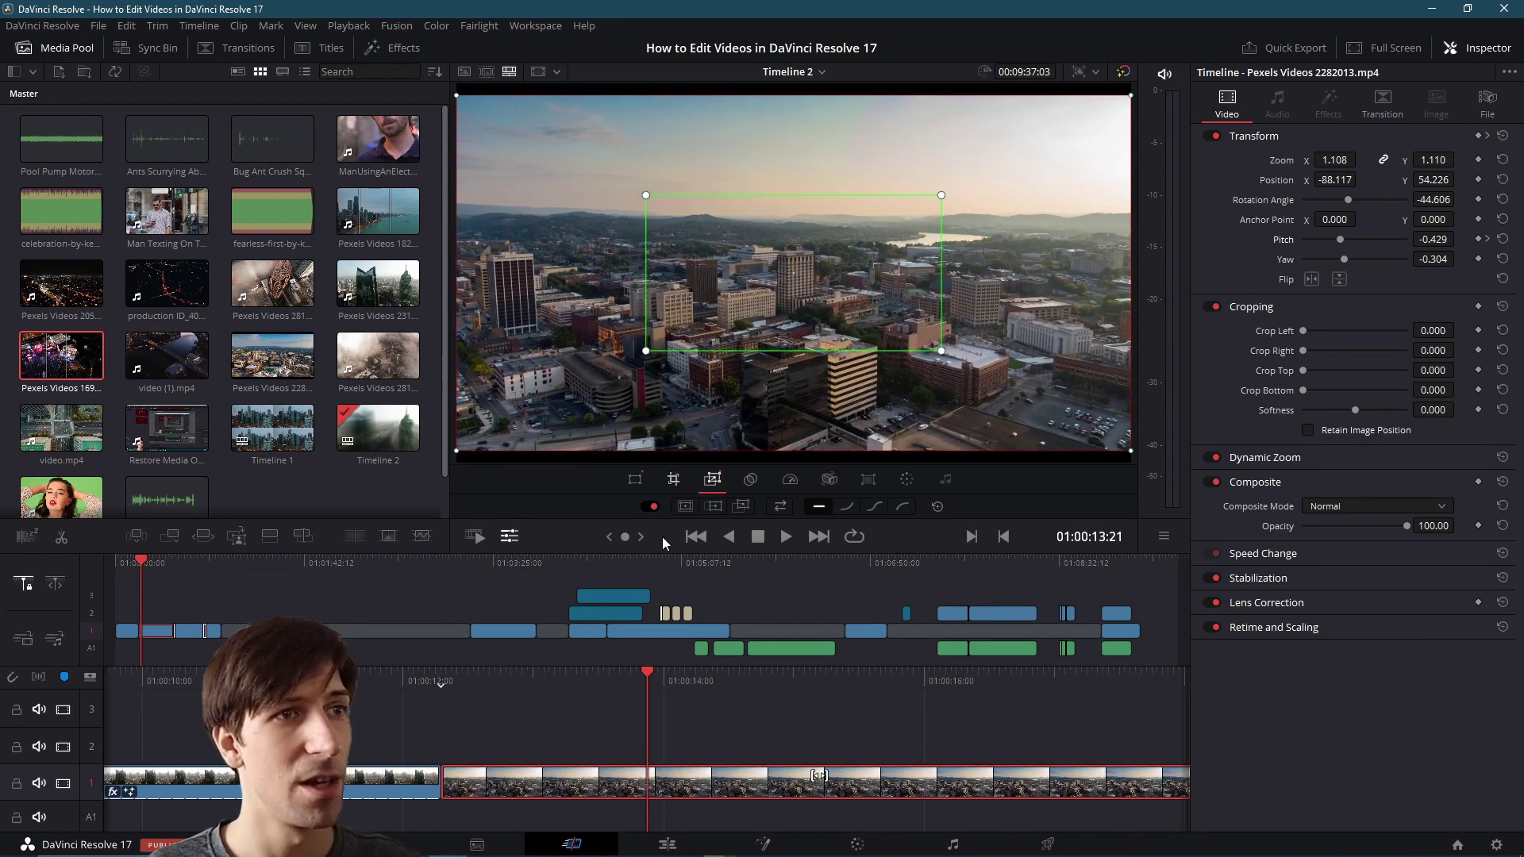
pyautogui.click(788, 539)
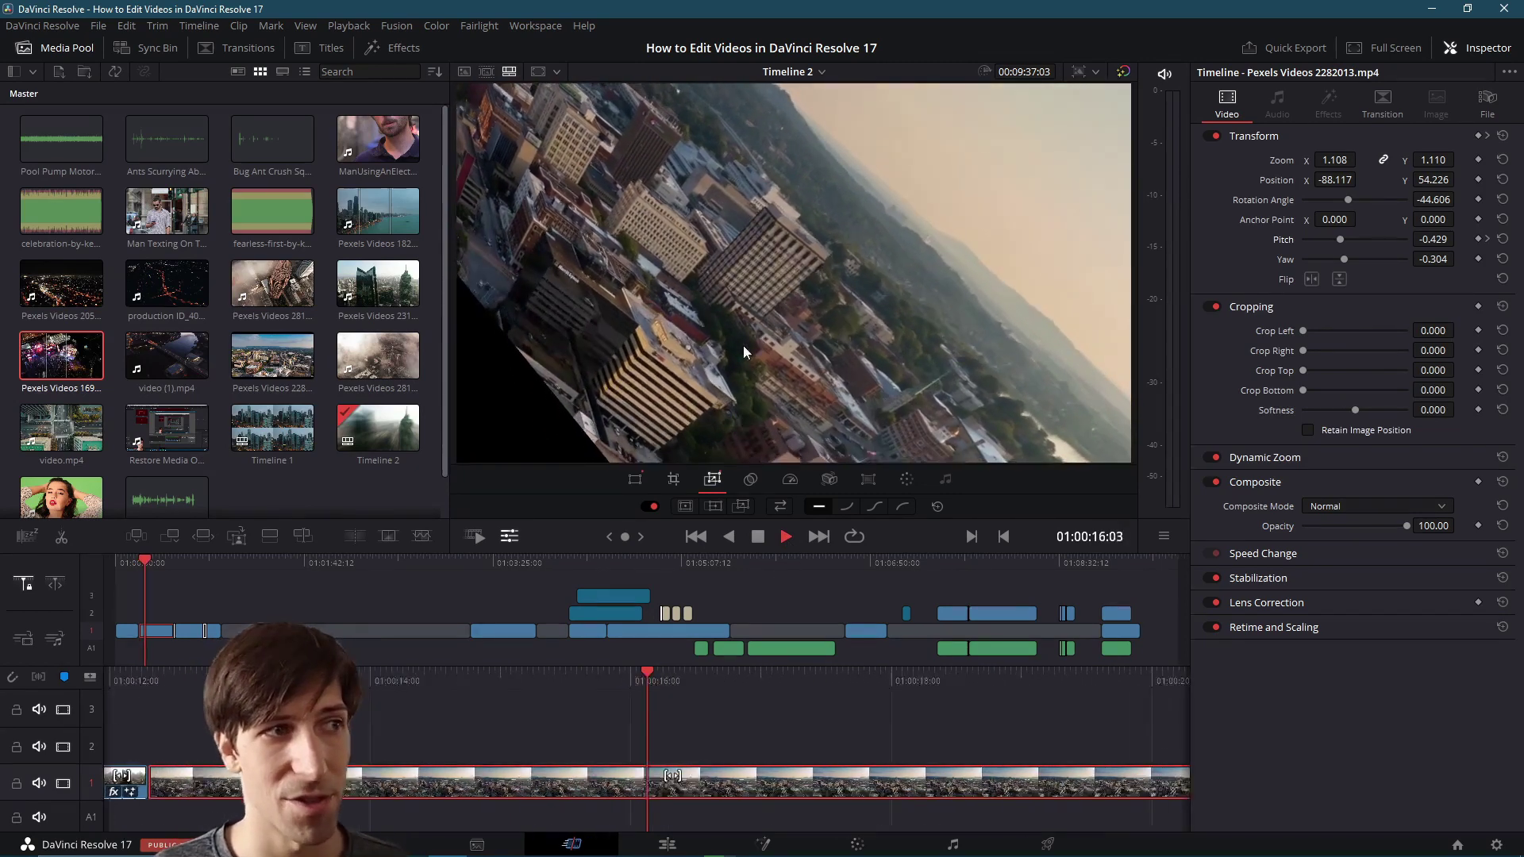
pyautogui.click(756, 537)
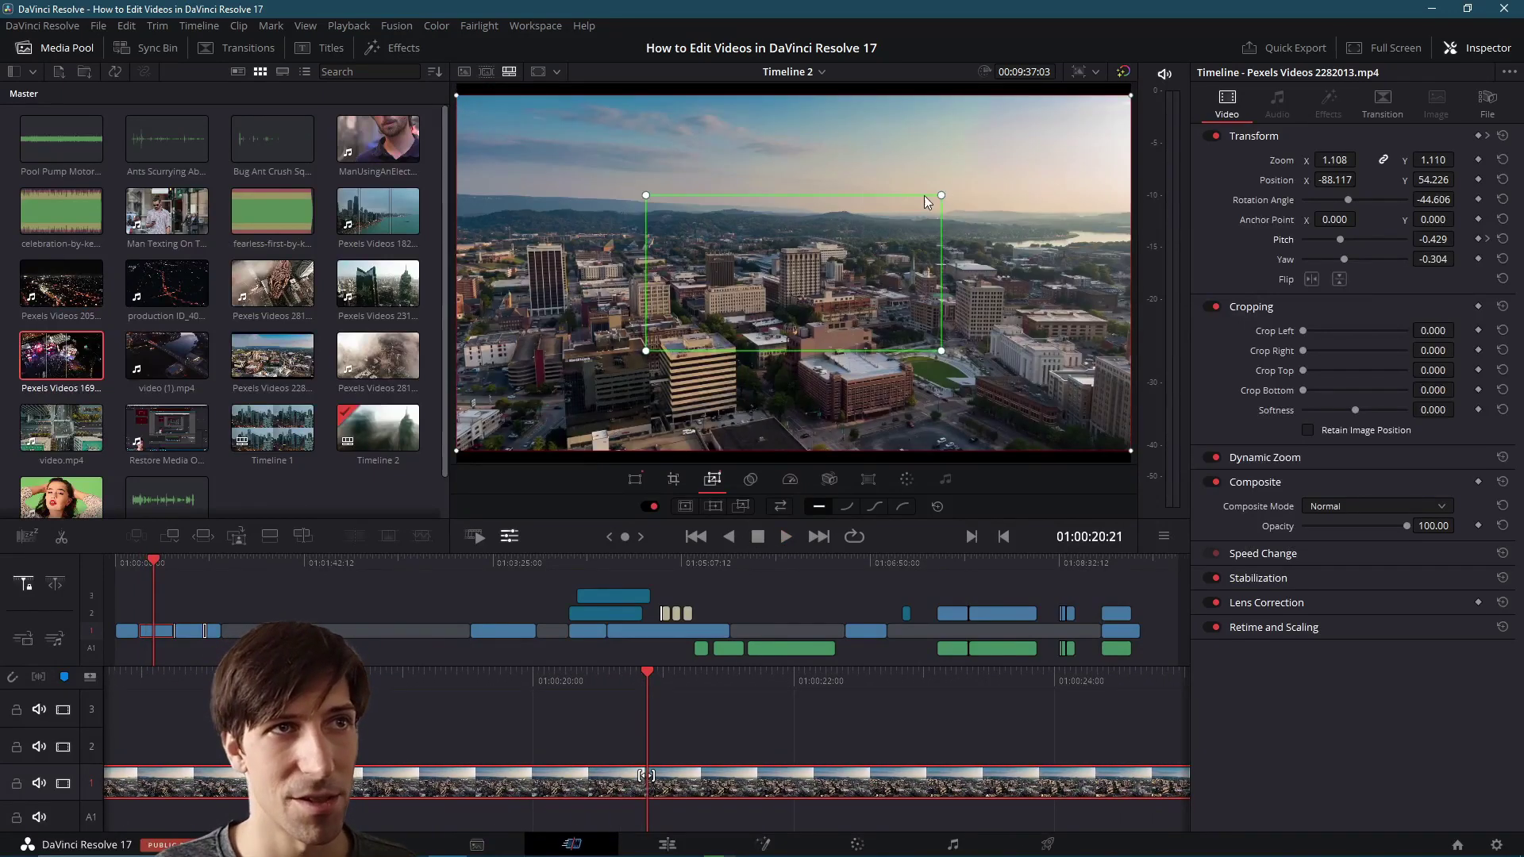
# - Move the green Dynamic Zoom start frame over the lower-left buildings and play the clip from near its beginning
pyautogui.moveTo(924, 195); pyautogui.dragTo(776, 252)
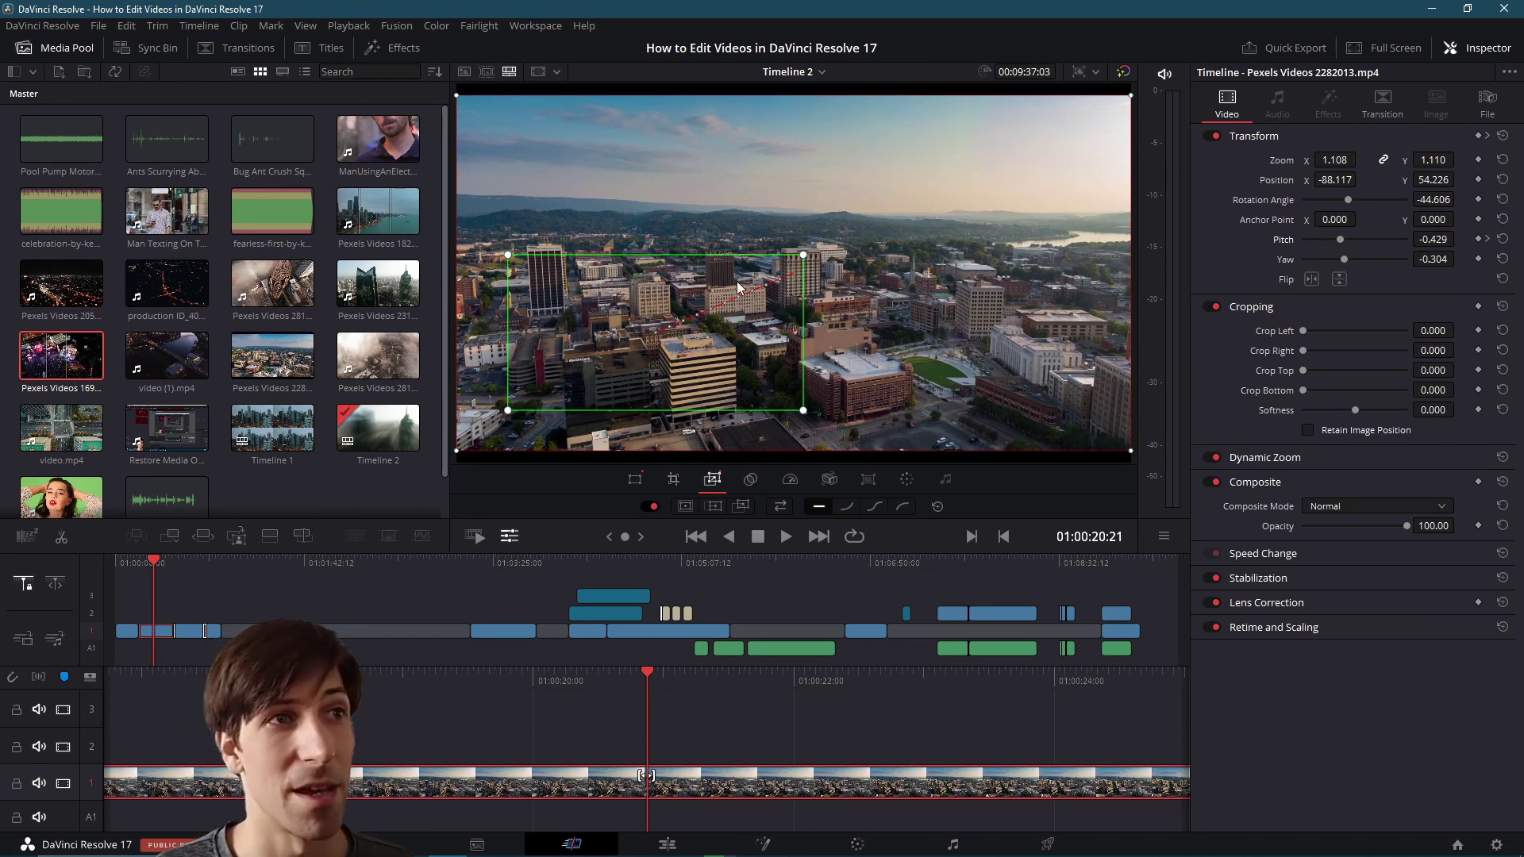
pyautogui.click(143, 563)
pyautogui.press('space')
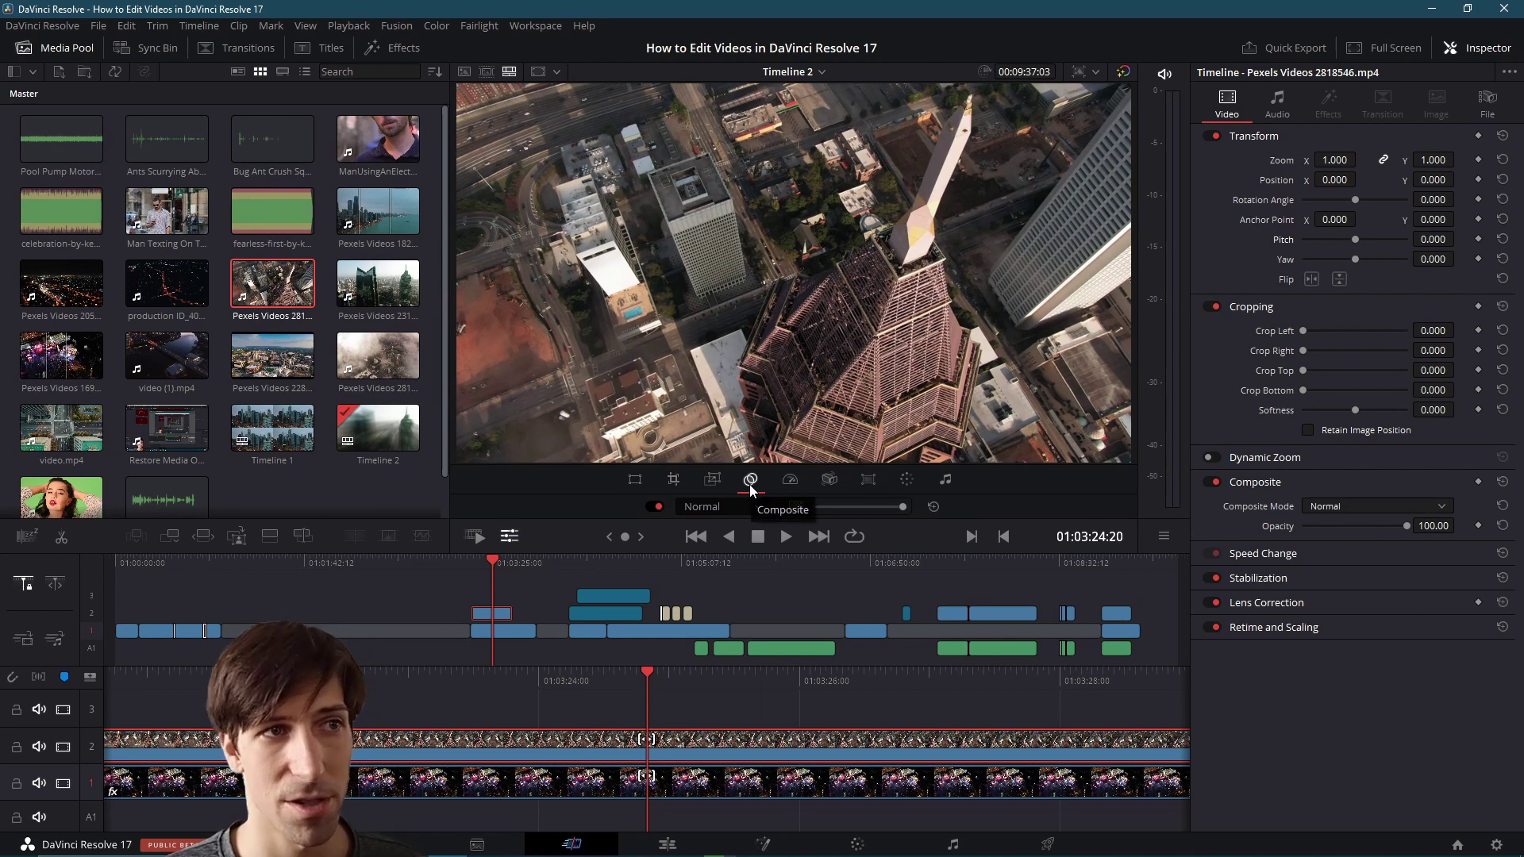
# - Try the Color, Exclusion and Darker Color composite modes on the upper Pexels Videos 2818546.mp4 clip
pyautogui.click(743, 510)
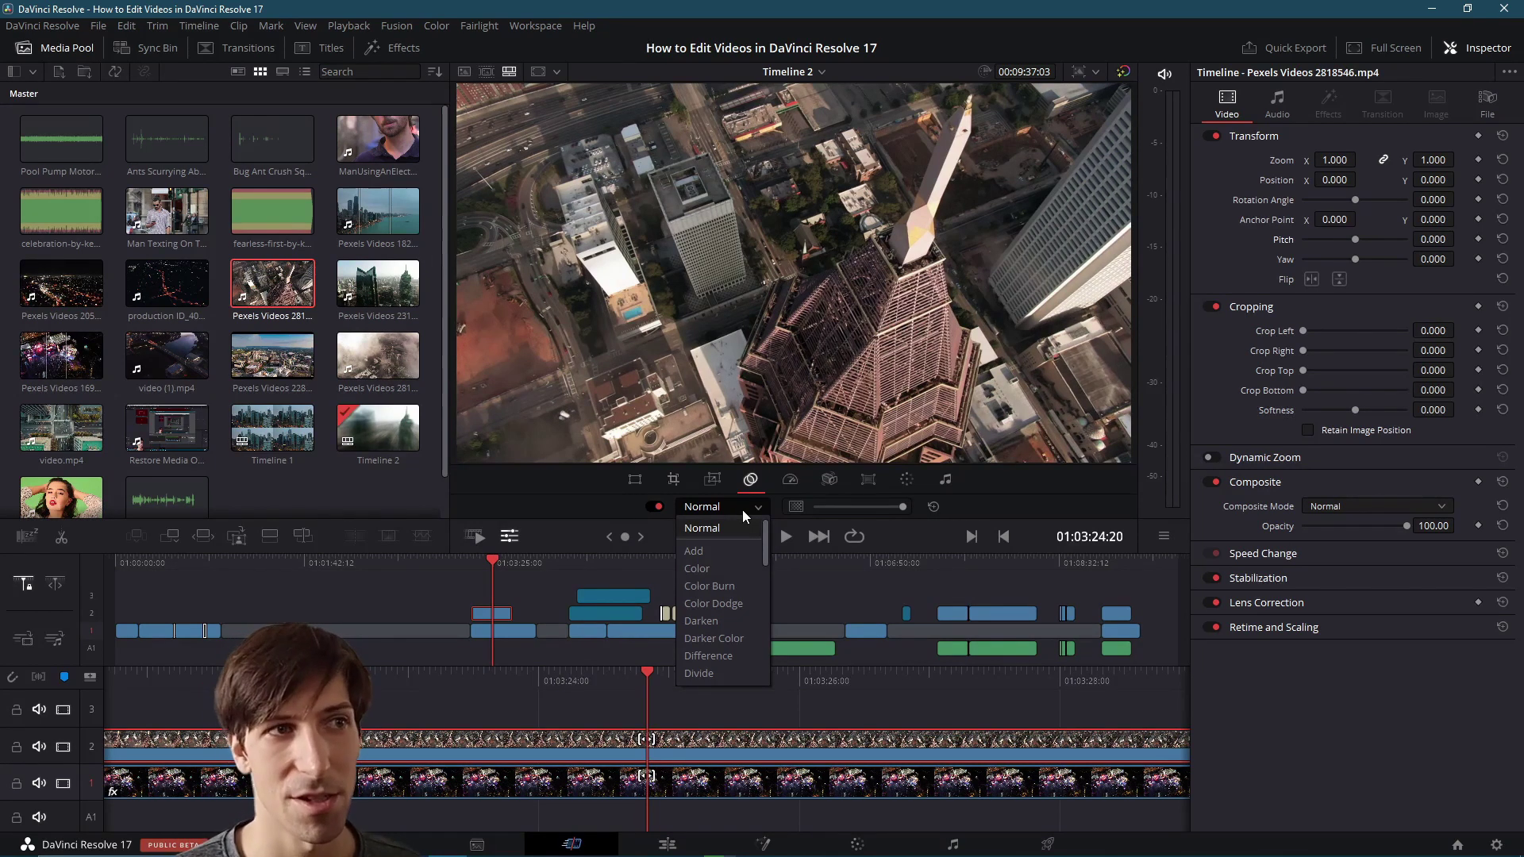
pyautogui.click(731, 568)
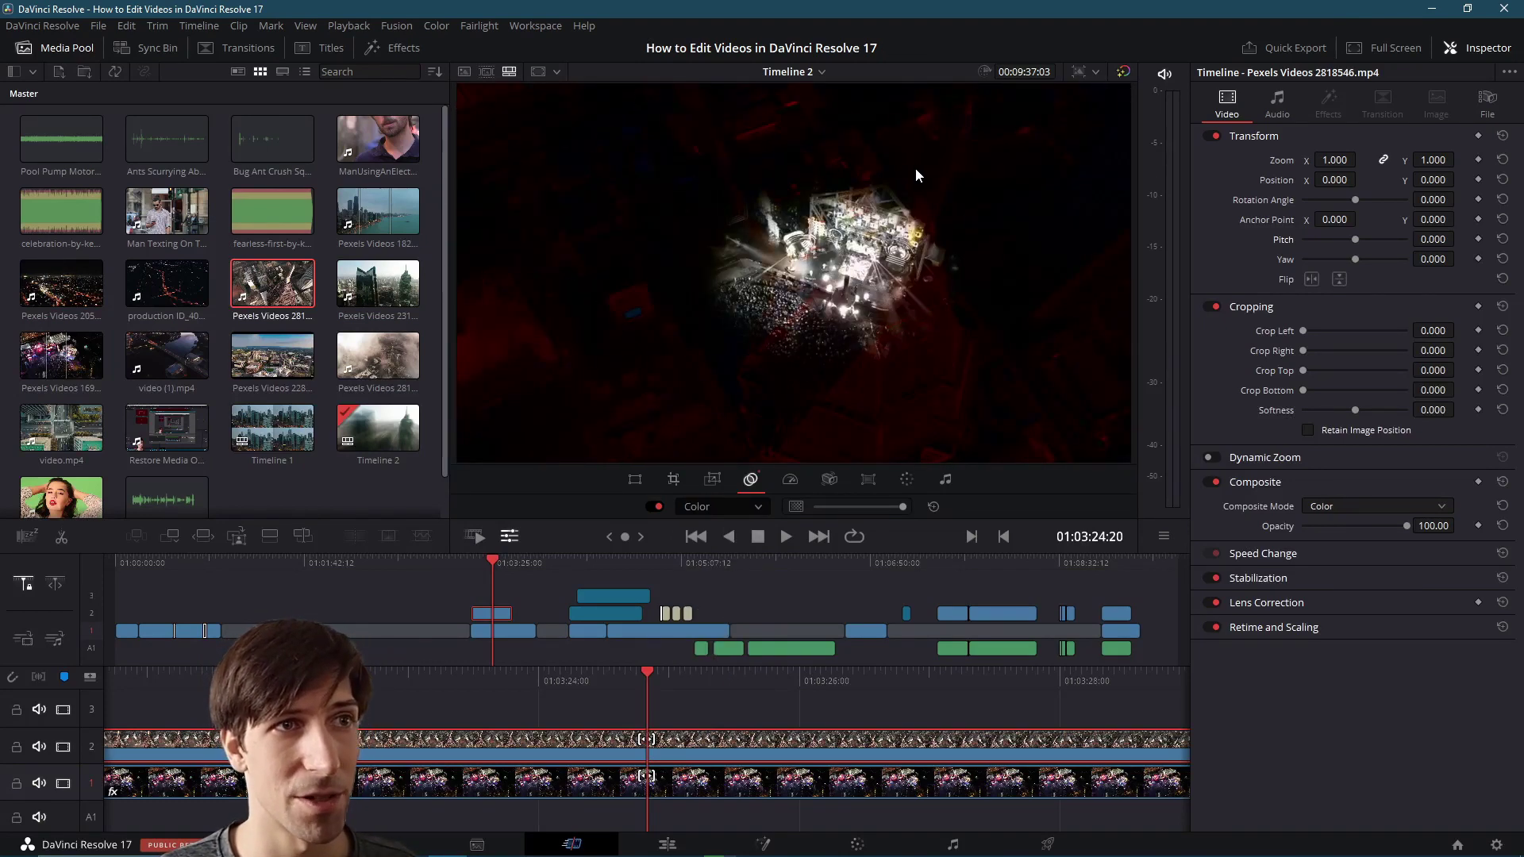
pyautogui.click(702, 508)
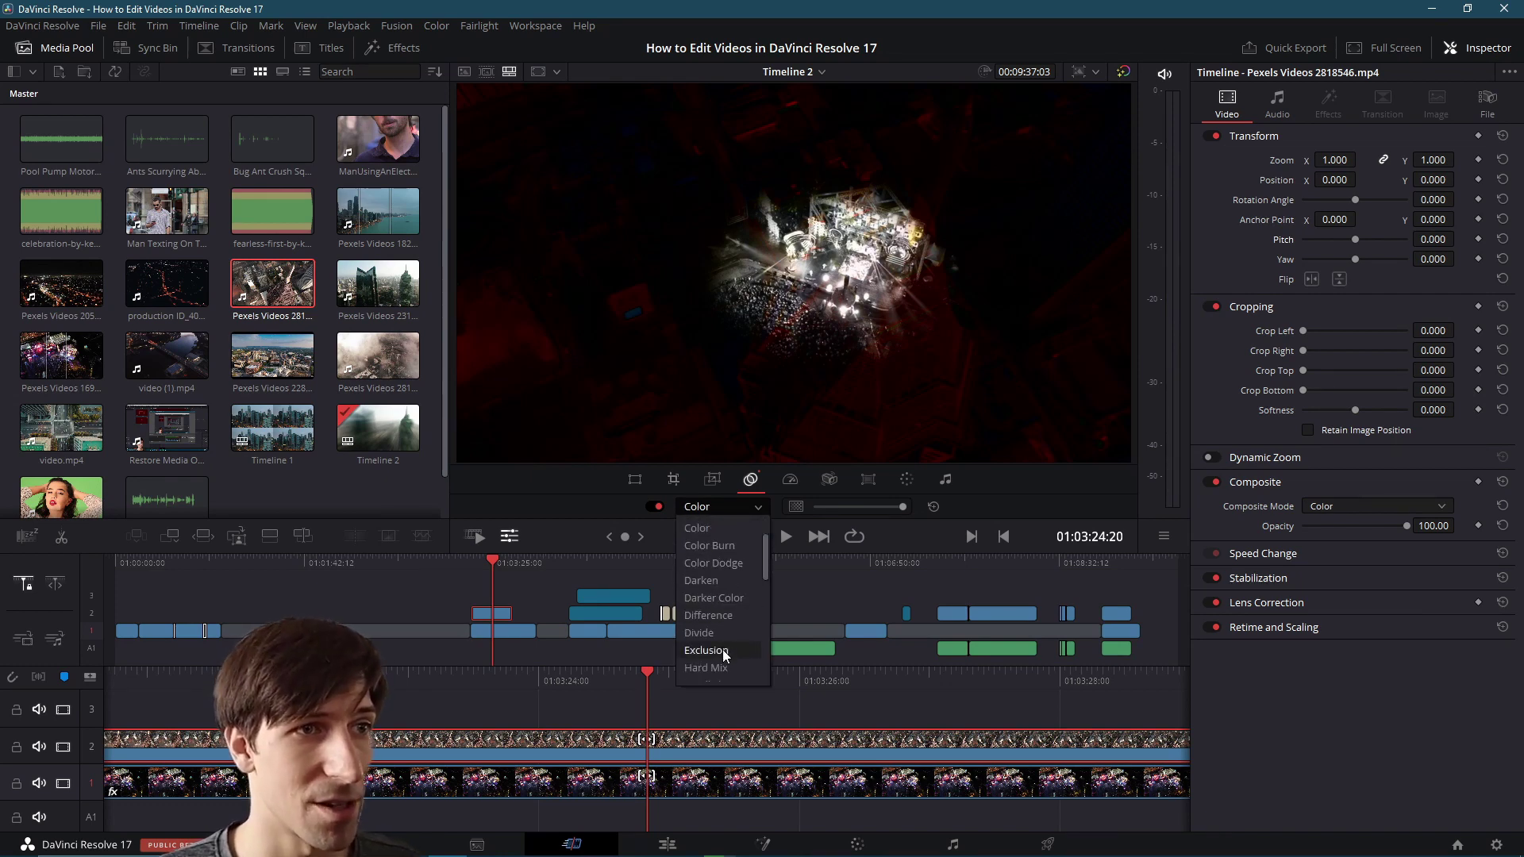
pyautogui.click(718, 651)
pyautogui.click(733, 508)
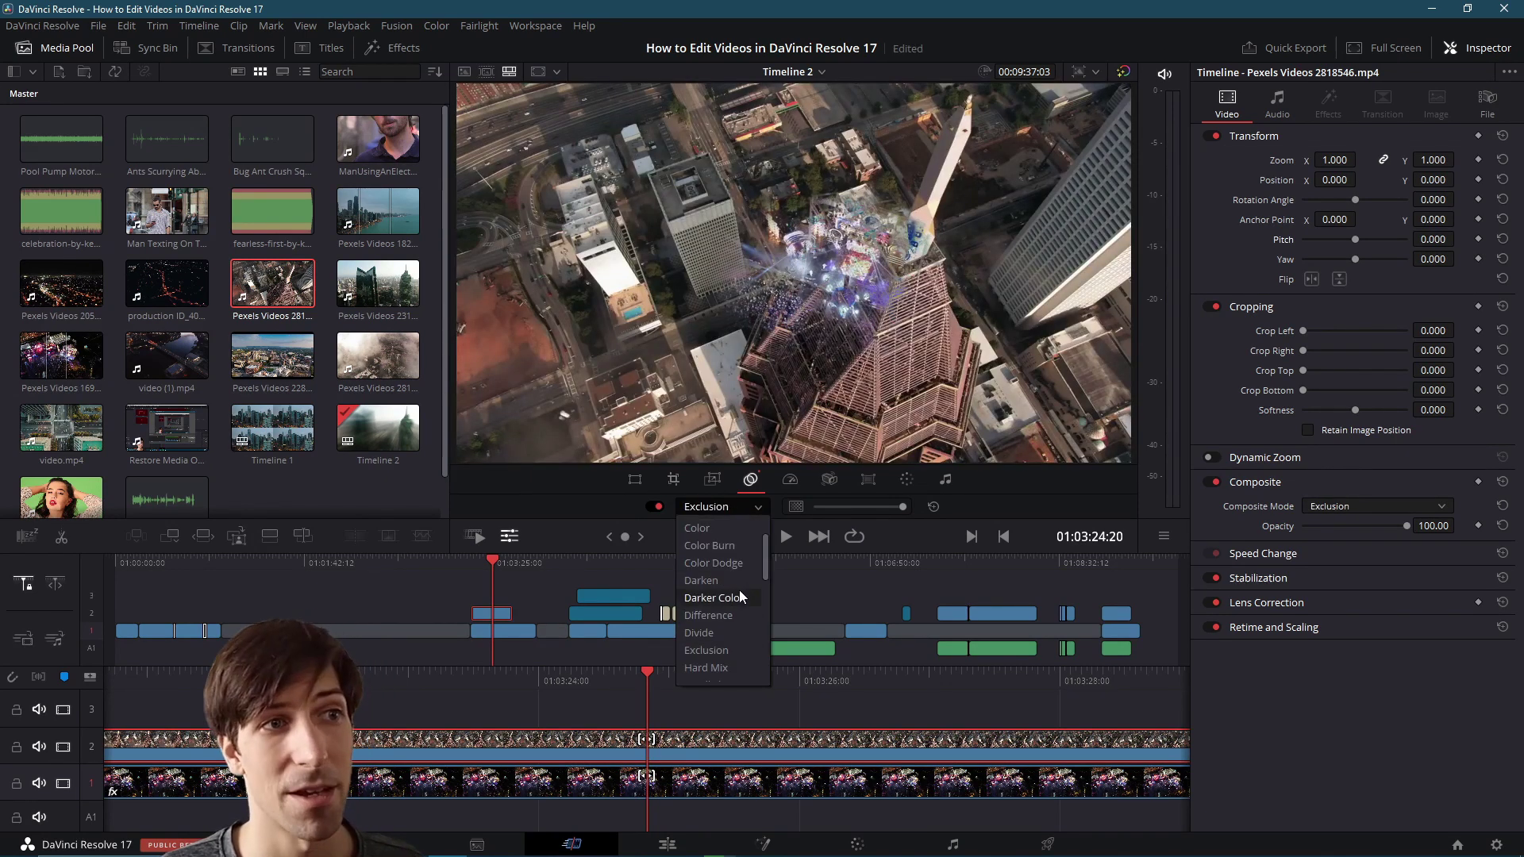
pyautogui.click(738, 598)
# - Set the composite mode of the Pexels Videos 2818546.mp4 clip to Lighten
pyautogui.click(750, 508)
pyautogui.scroll(-2, 740, 622)
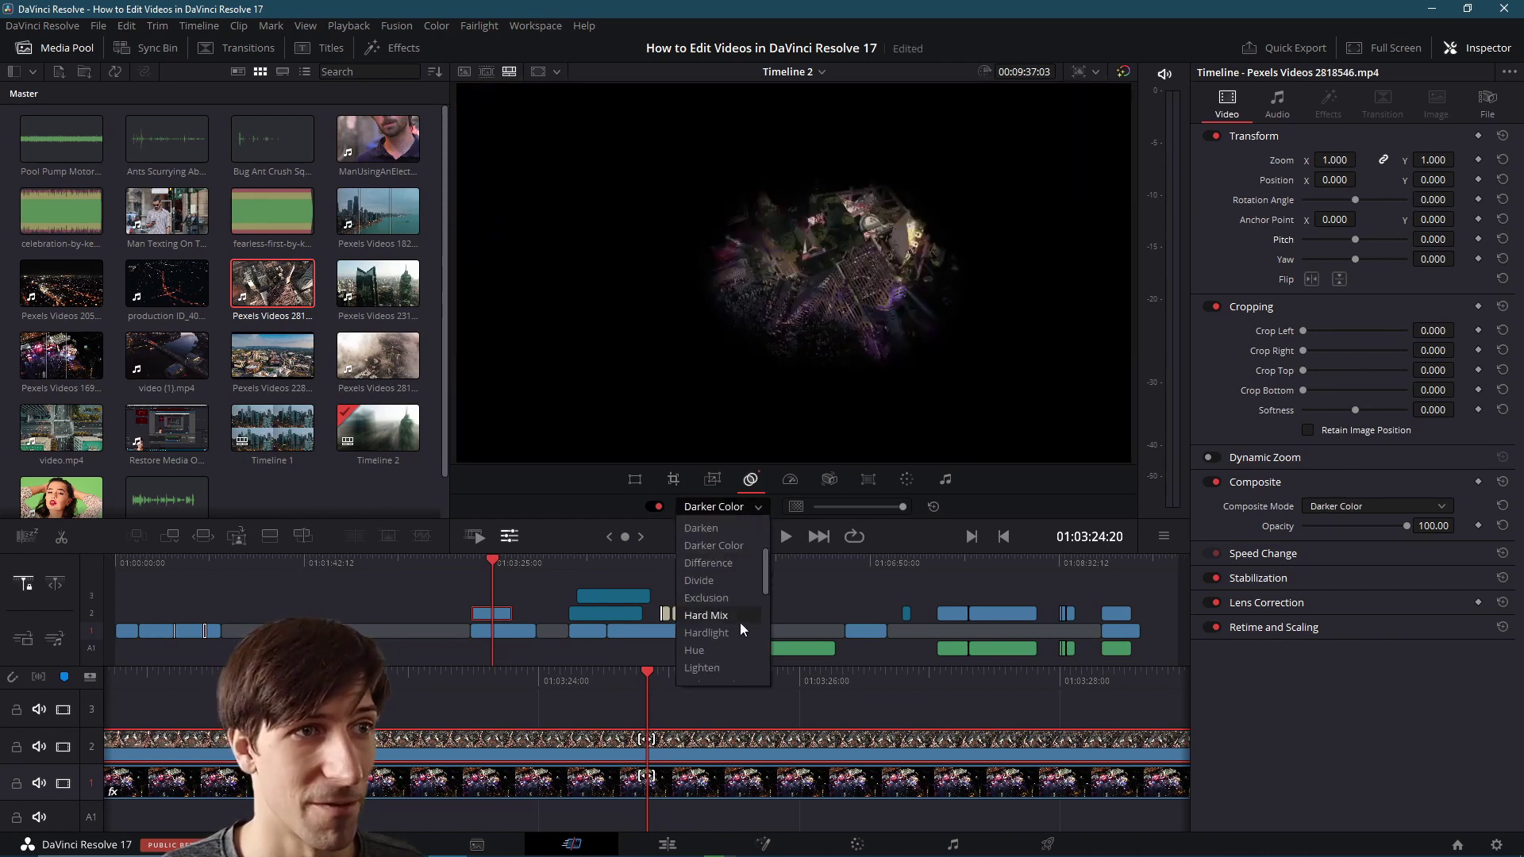
pyautogui.click(718, 644)
# - Speed up the Pexels Videos 2818546.mp4 clip to 1.33, play it from its start and raise the speed to 2.07
pyautogui.click(789, 480)
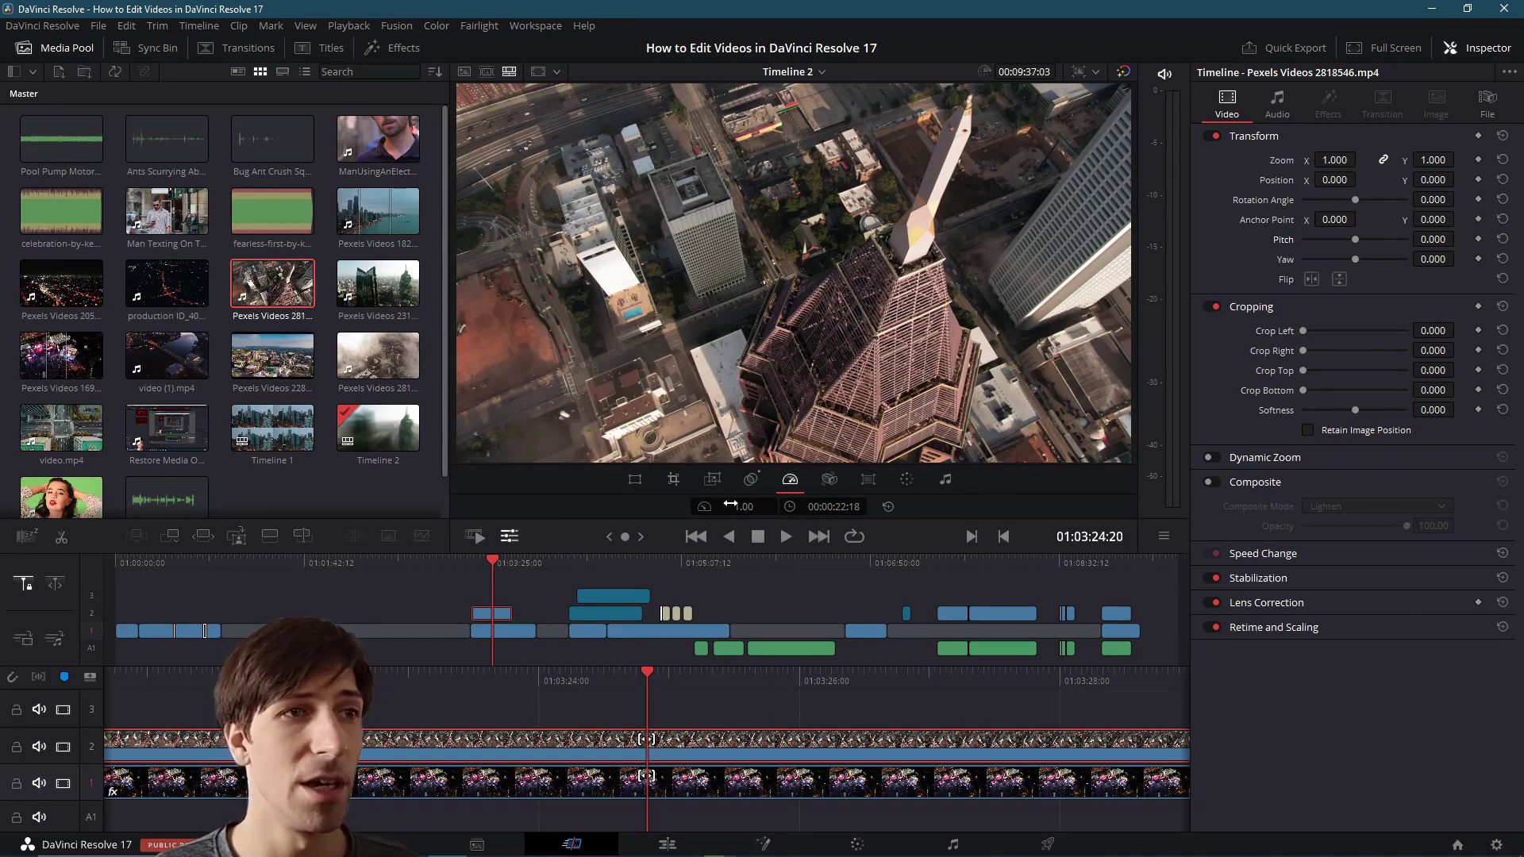
pyautogui.moveTo(732, 511); pyautogui.dragTo(760, 511)
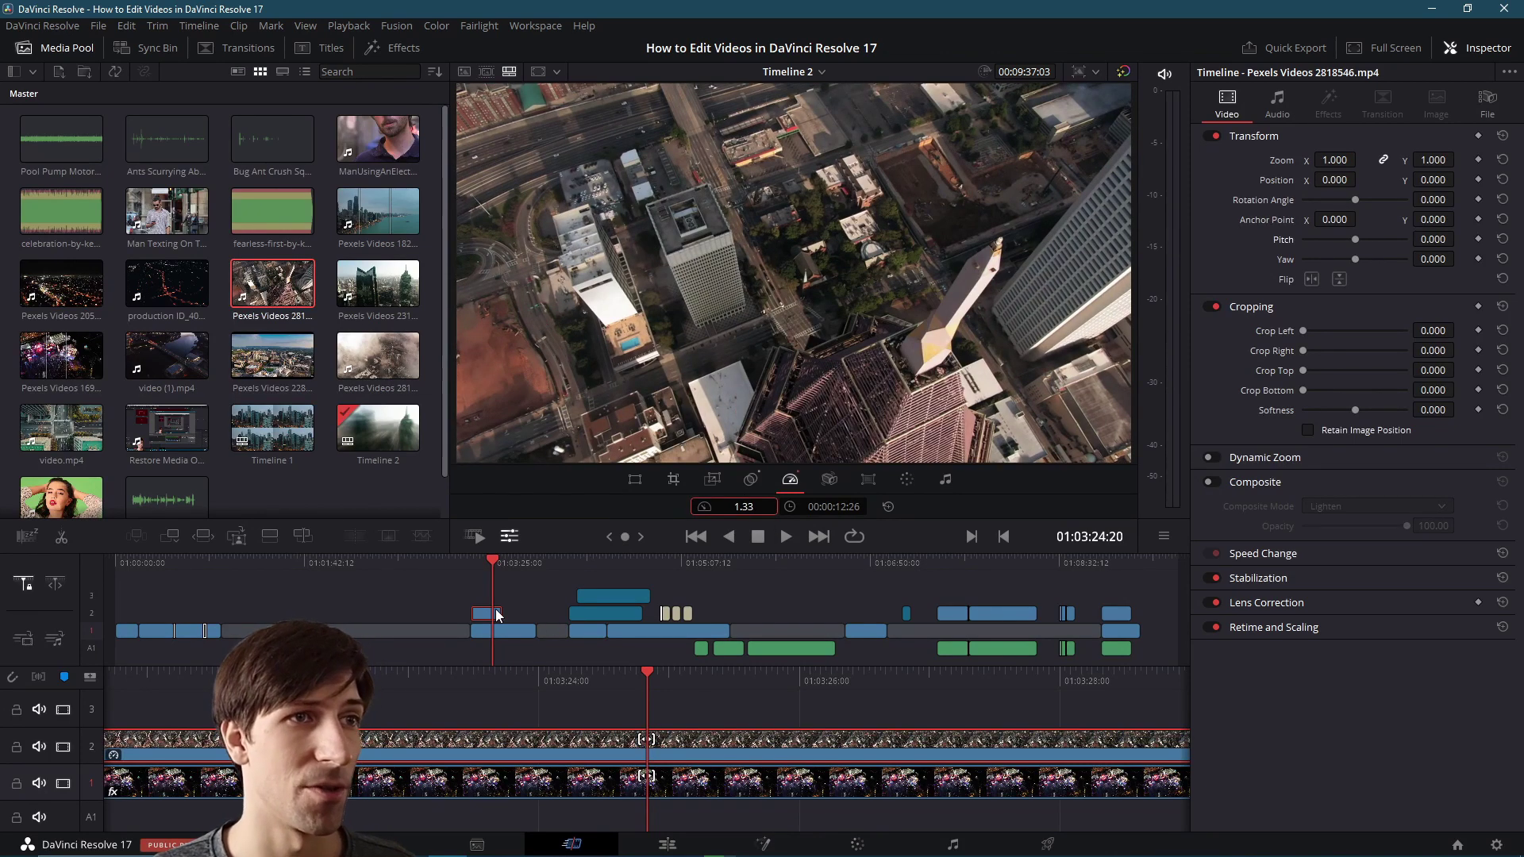
pyautogui.moveTo(493, 562); pyautogui.dragTo(476, 562)
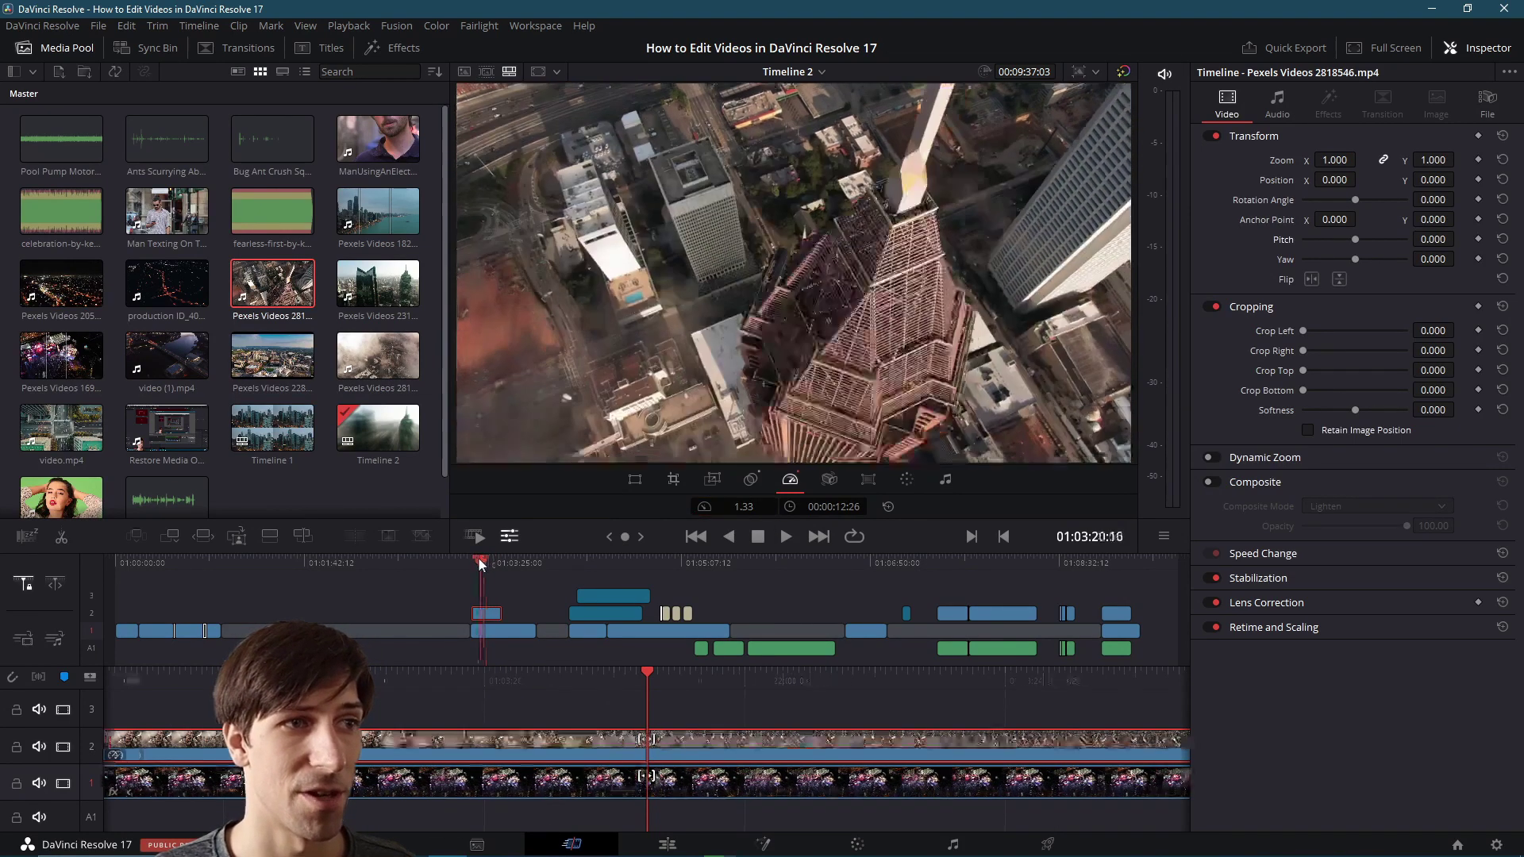
pyautogui.click(794, 538)
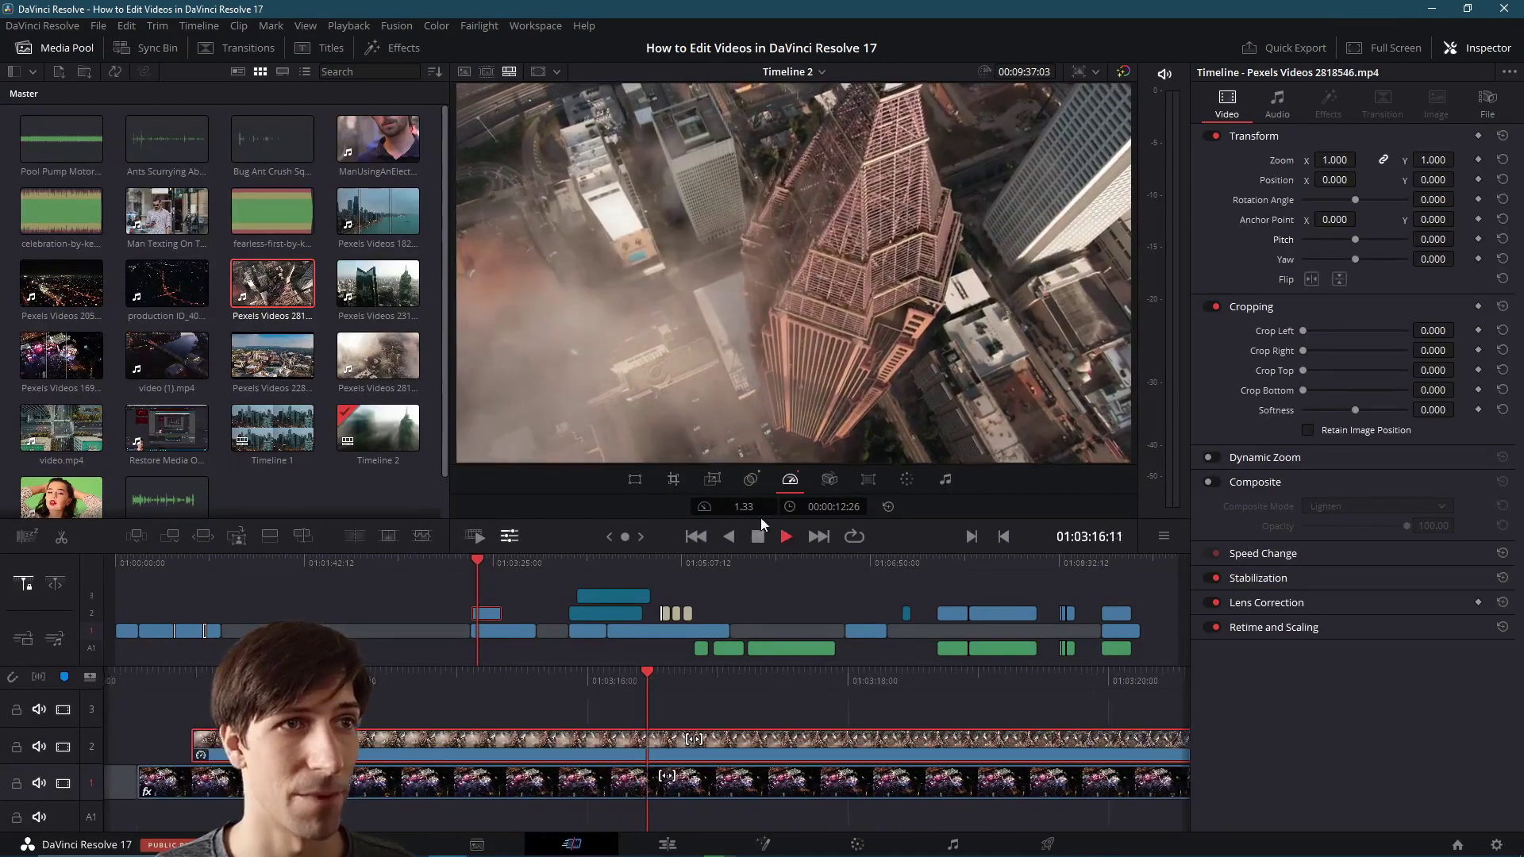
pyautogui.moveTo(747, 508); pyautogui.dragTo(762, 508)
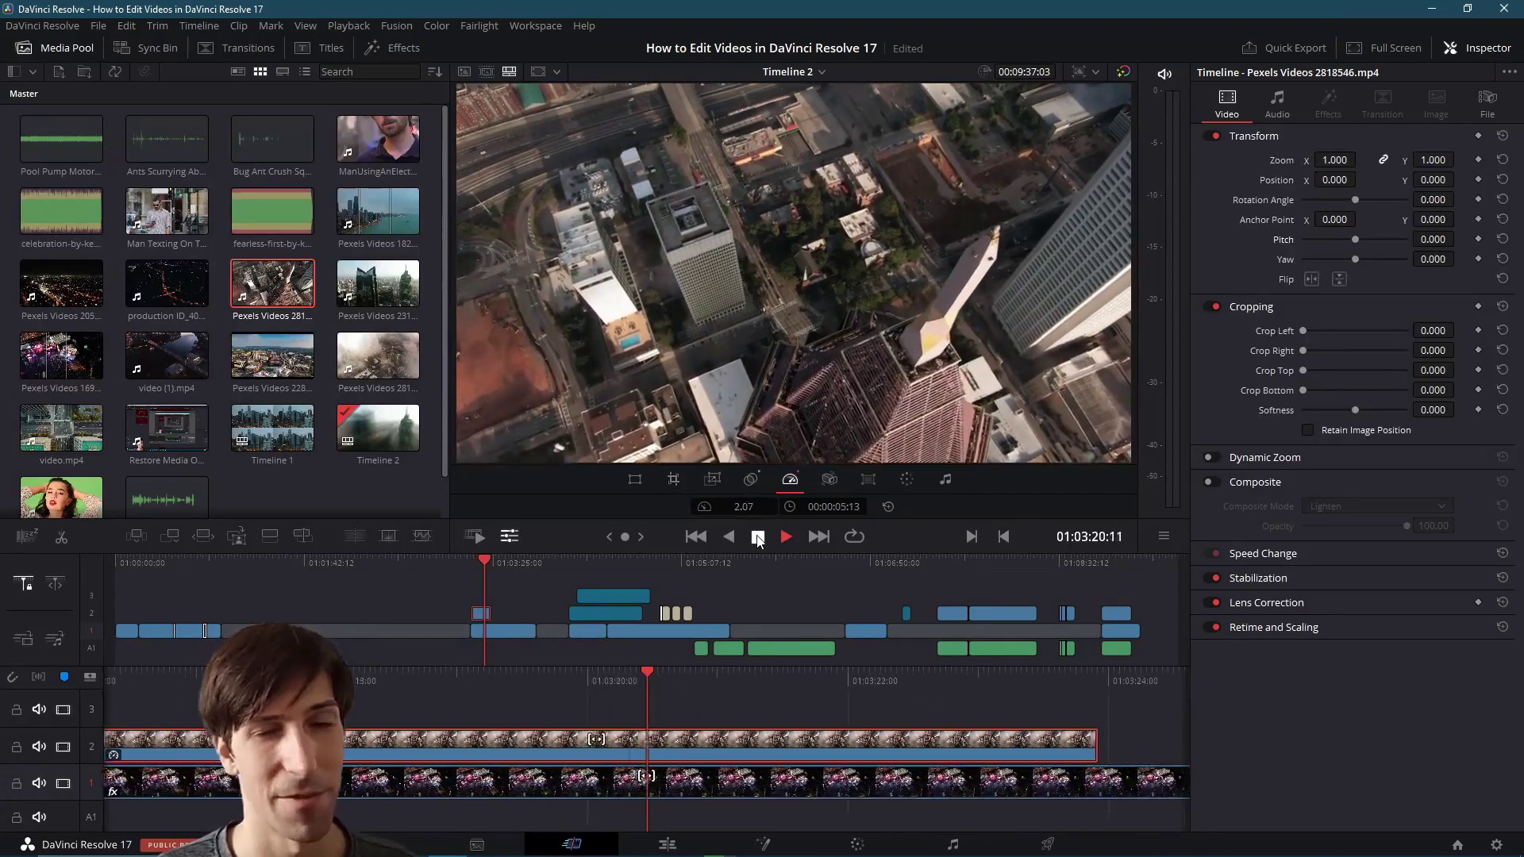
# - Stop playback and look at the Stabilization and Lens Correction viewer tools for the Pexels Videos 2818546.mp4 clip
pyautogui.click(758, 537)
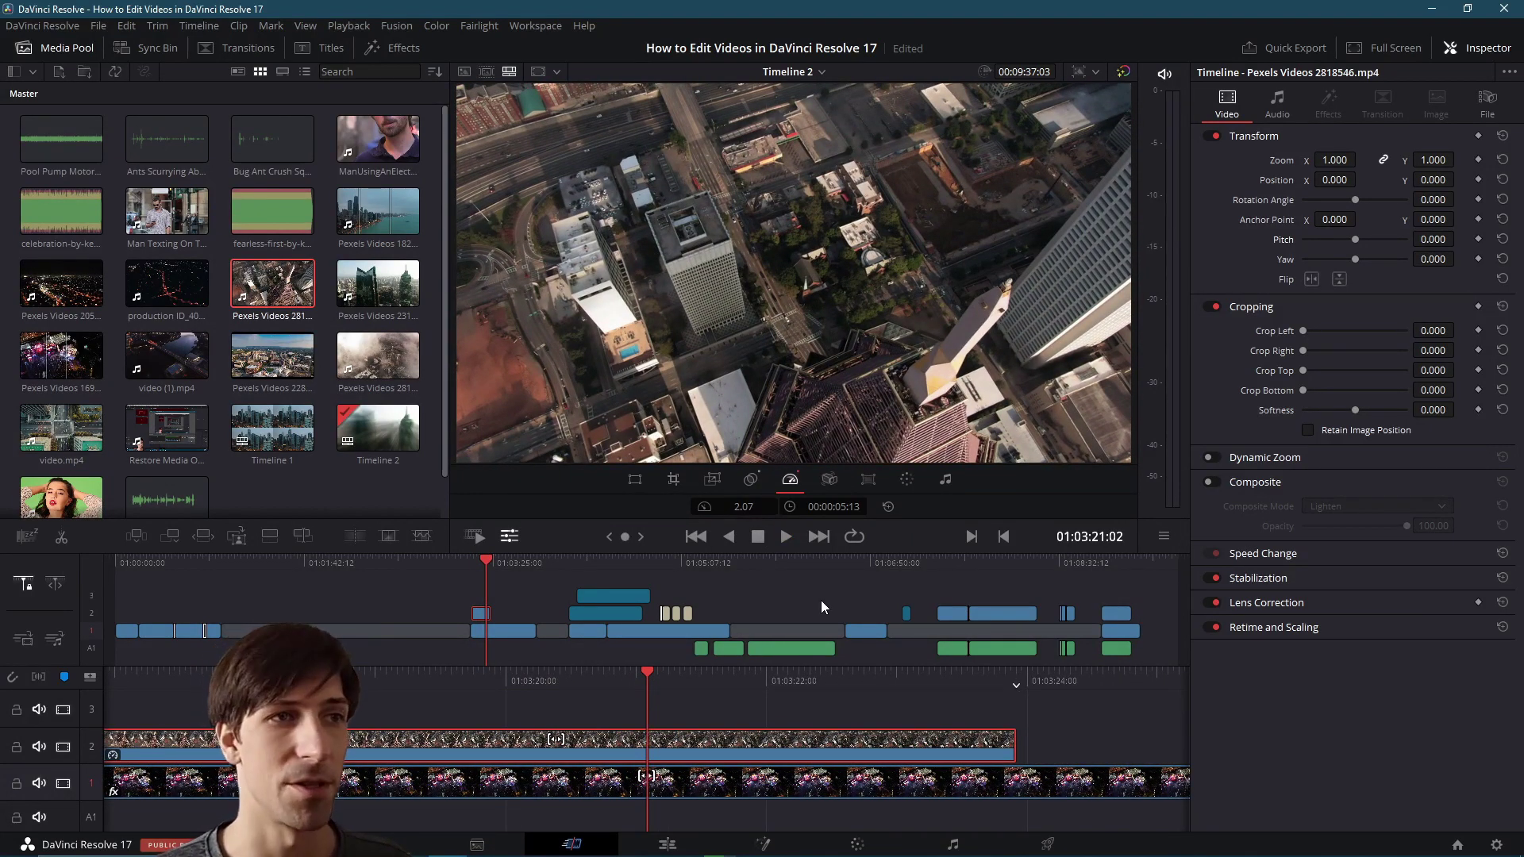
pyautogui.click(829, 479)
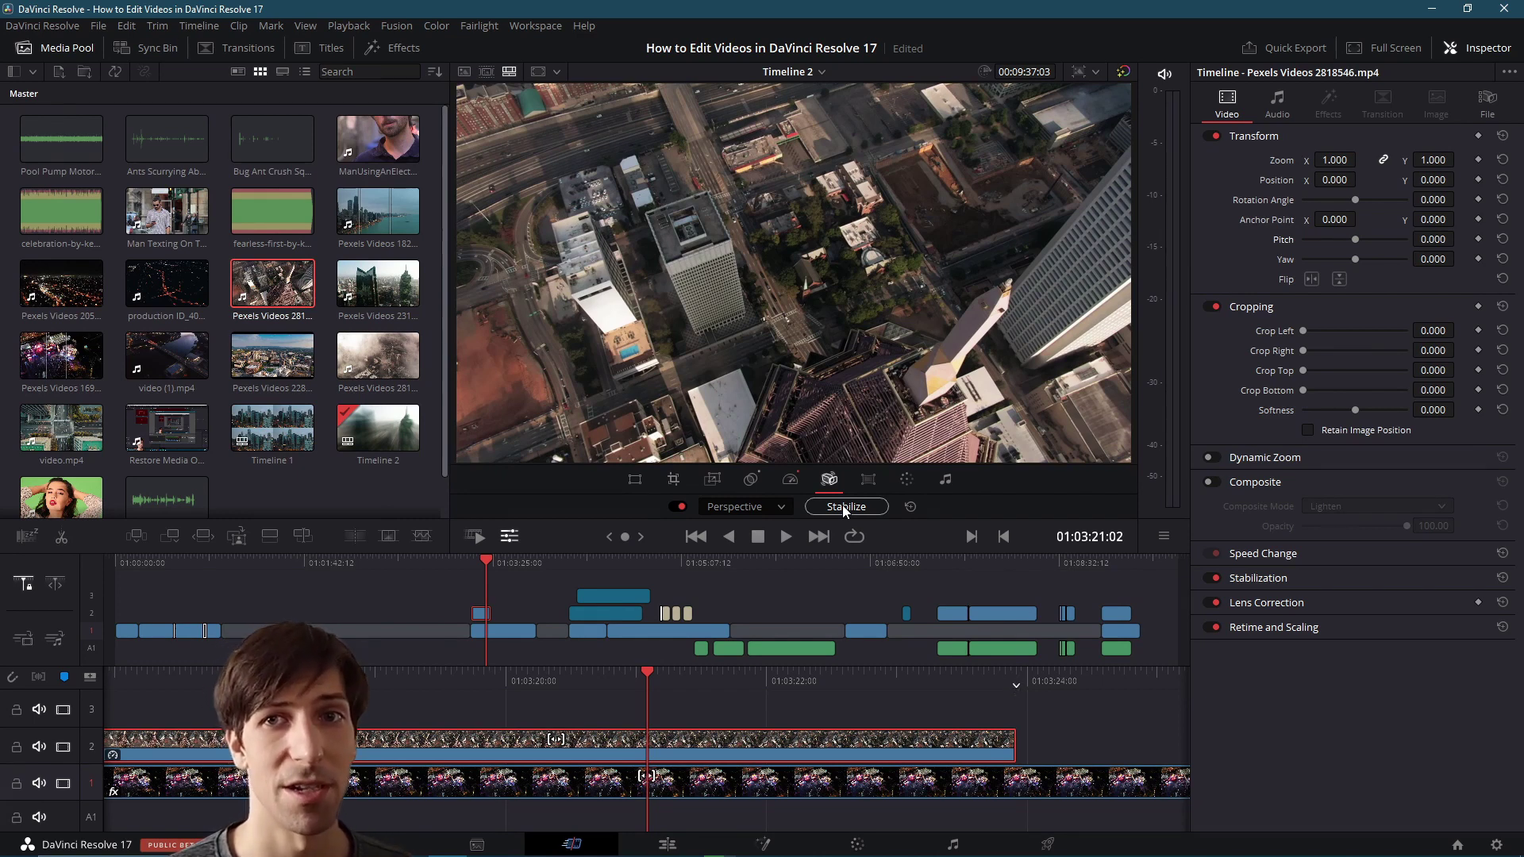
pyautogui.click(866, 483)
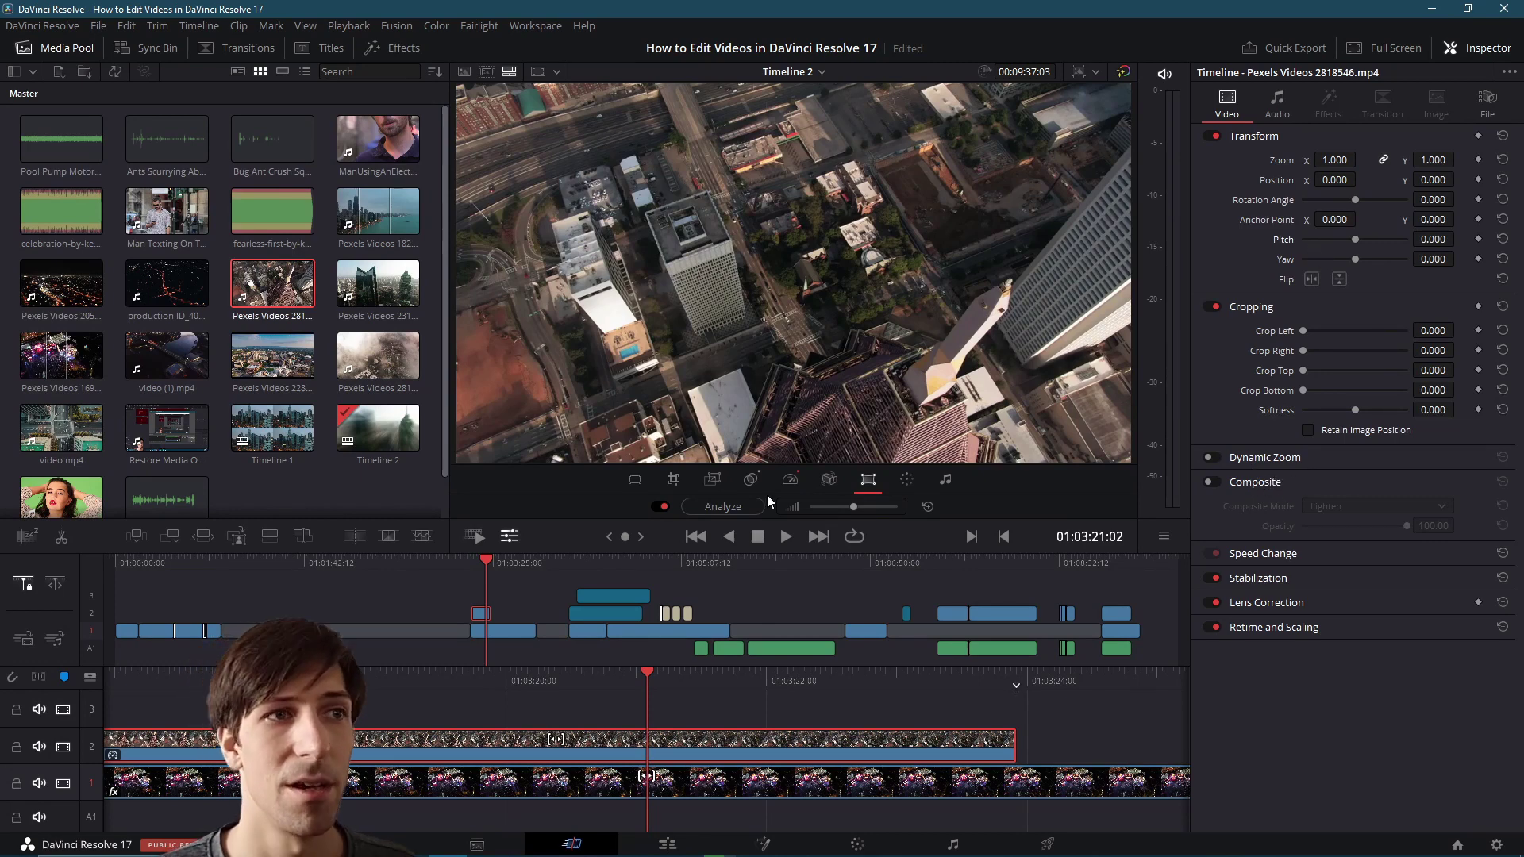
# - Examine the clip's Speed Change and Stabilization settings in the Inspector and collapse both sections again
pyautogui.click(1274, 553)
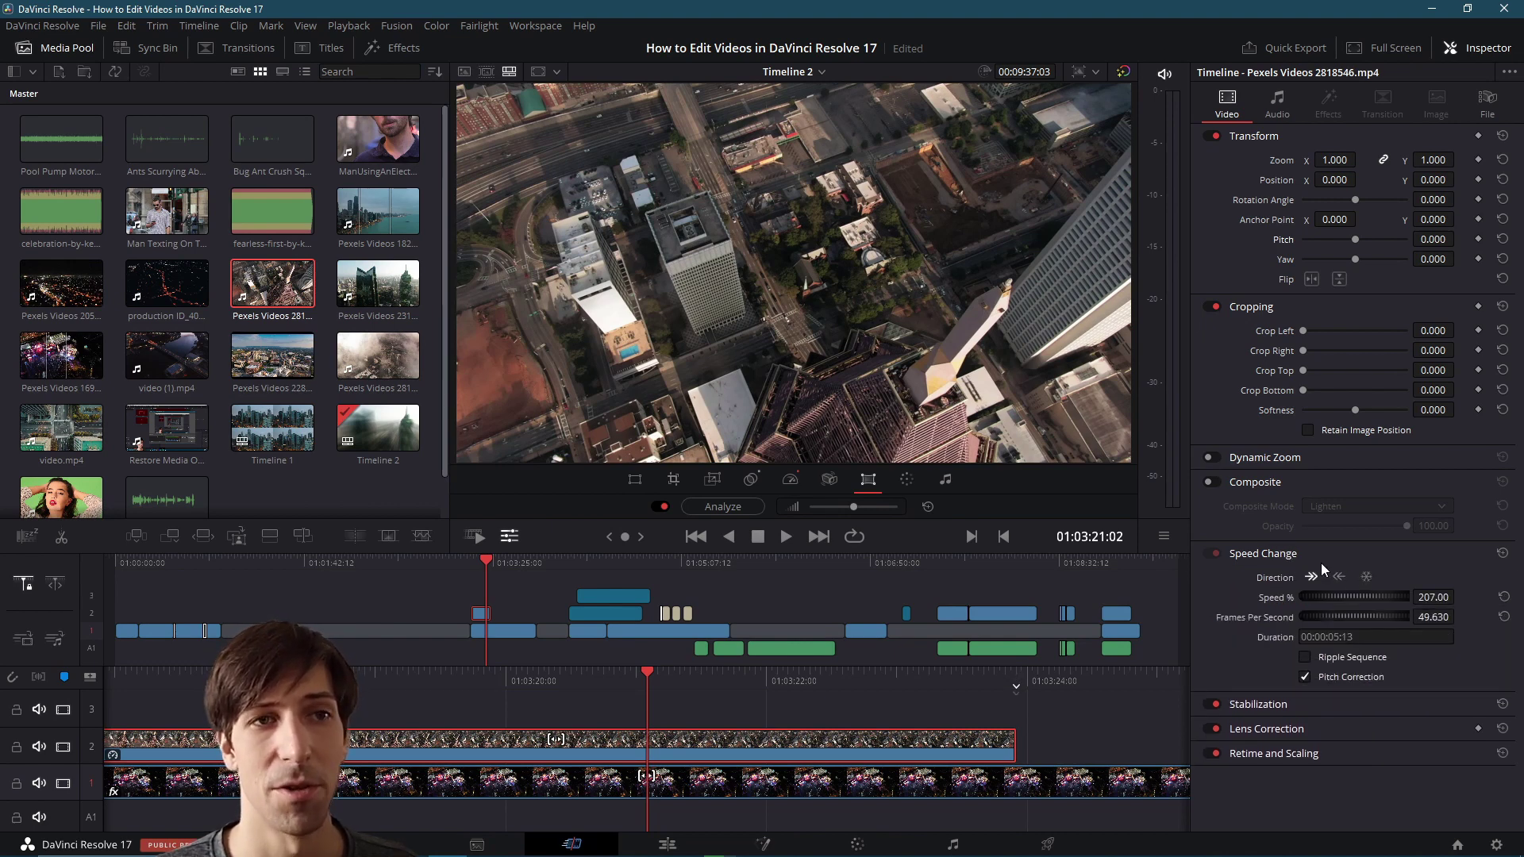
pyautogui.click(1278, 553)
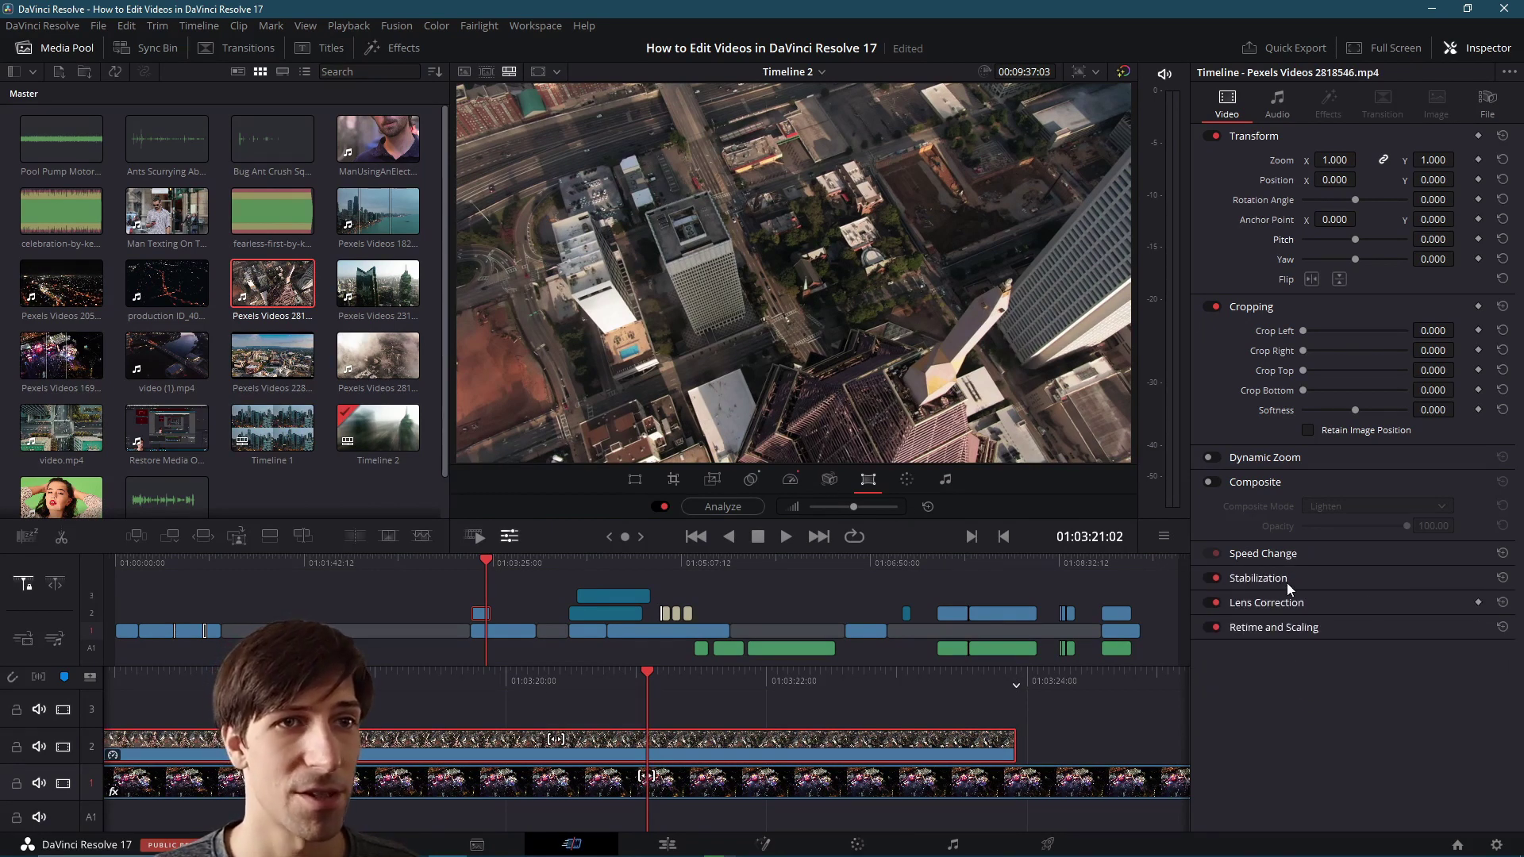
pyautogui.click(1286, 588)
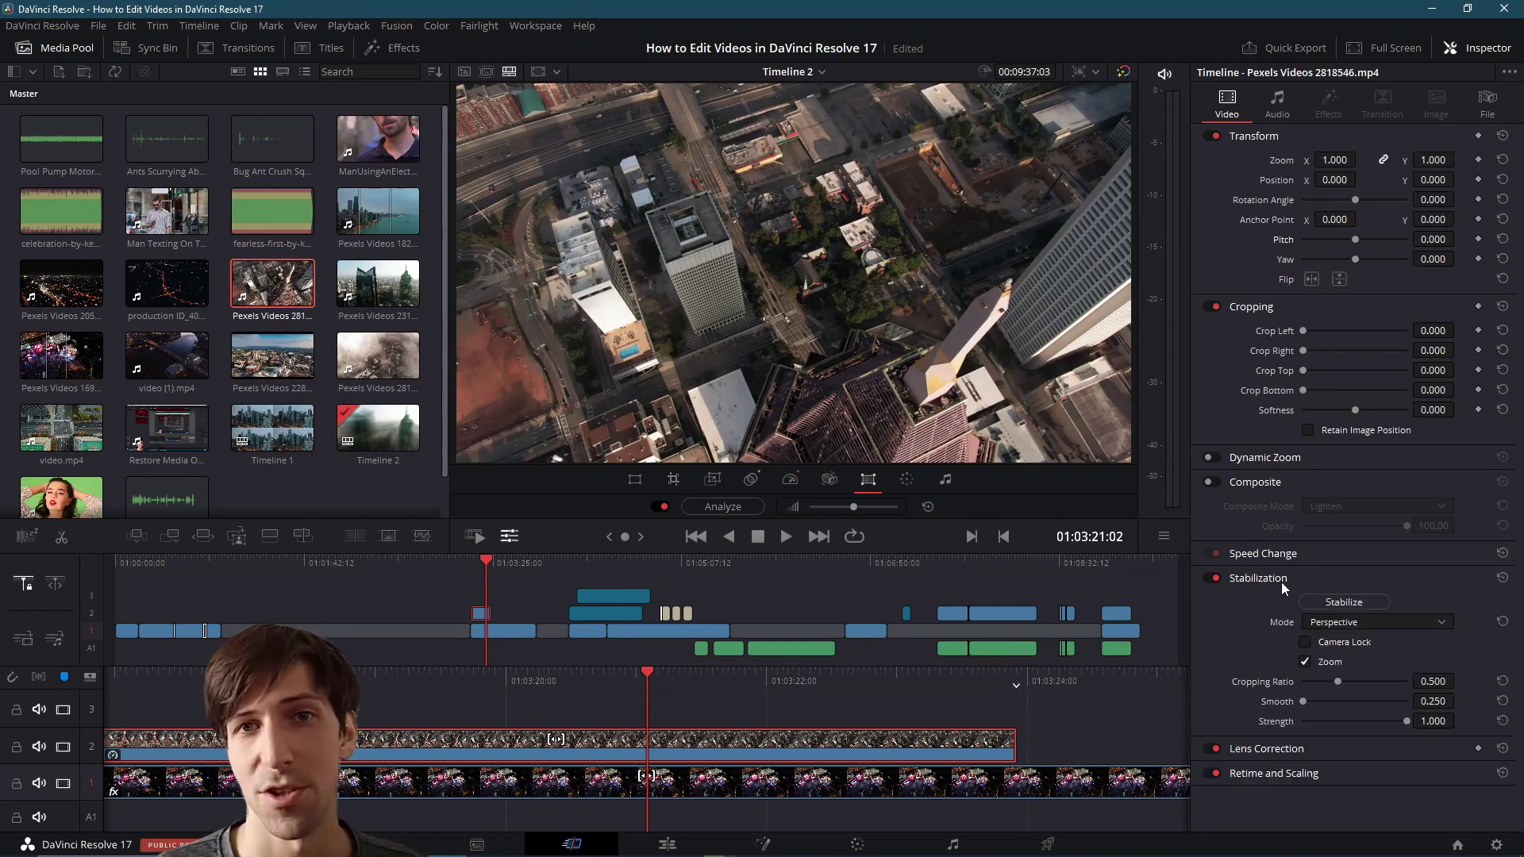
pyautogui.click(1281, 583)
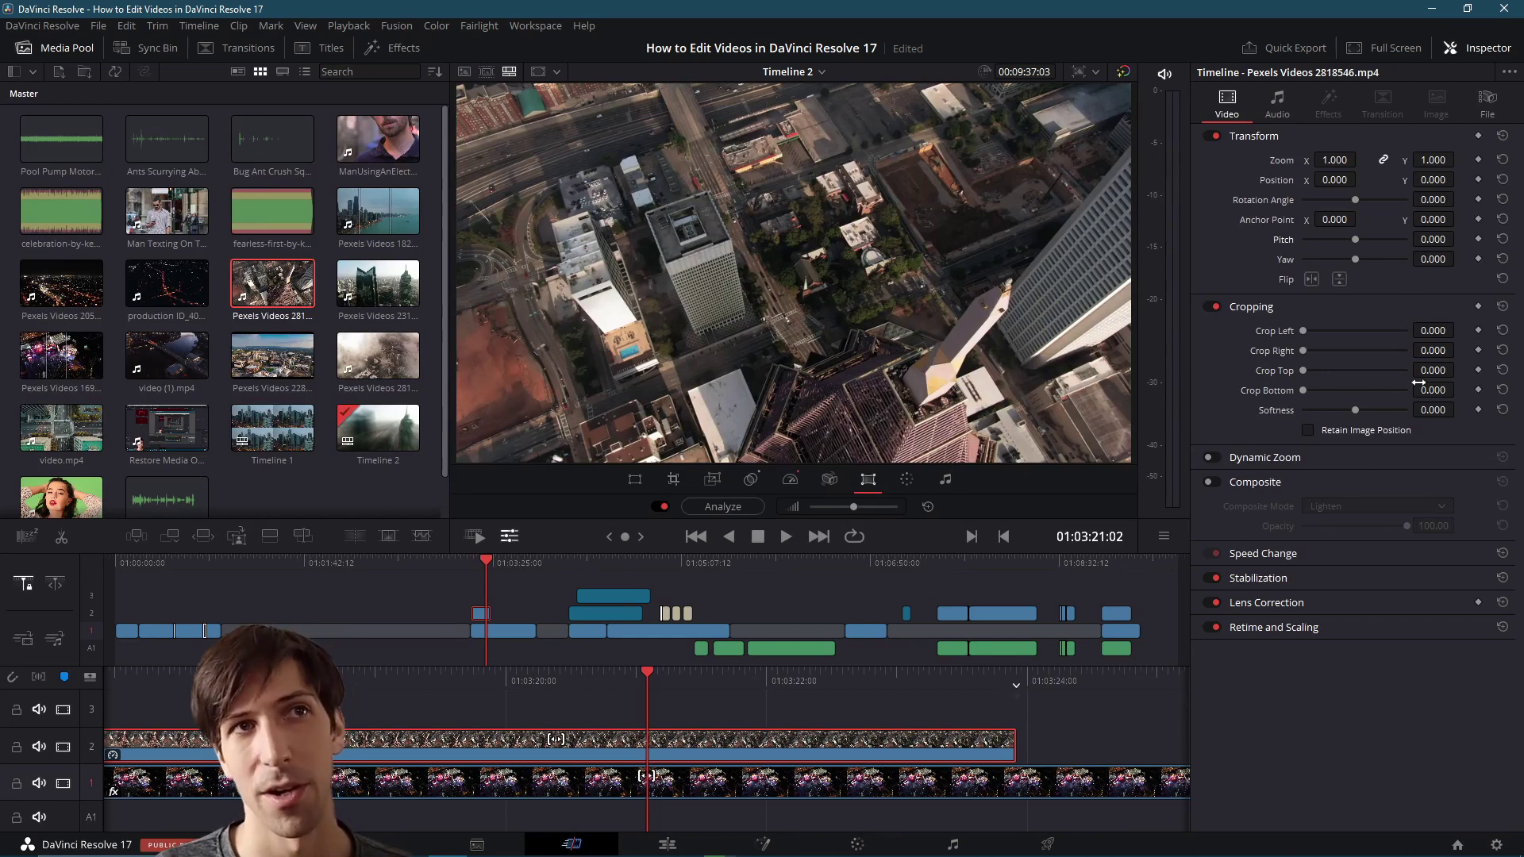
# - Apply Auto Color to the Pexels Videos 2818546.mp4 clip, compare the shot with and without the correction, and leave it disabled
pyautogui.click(907, 482)
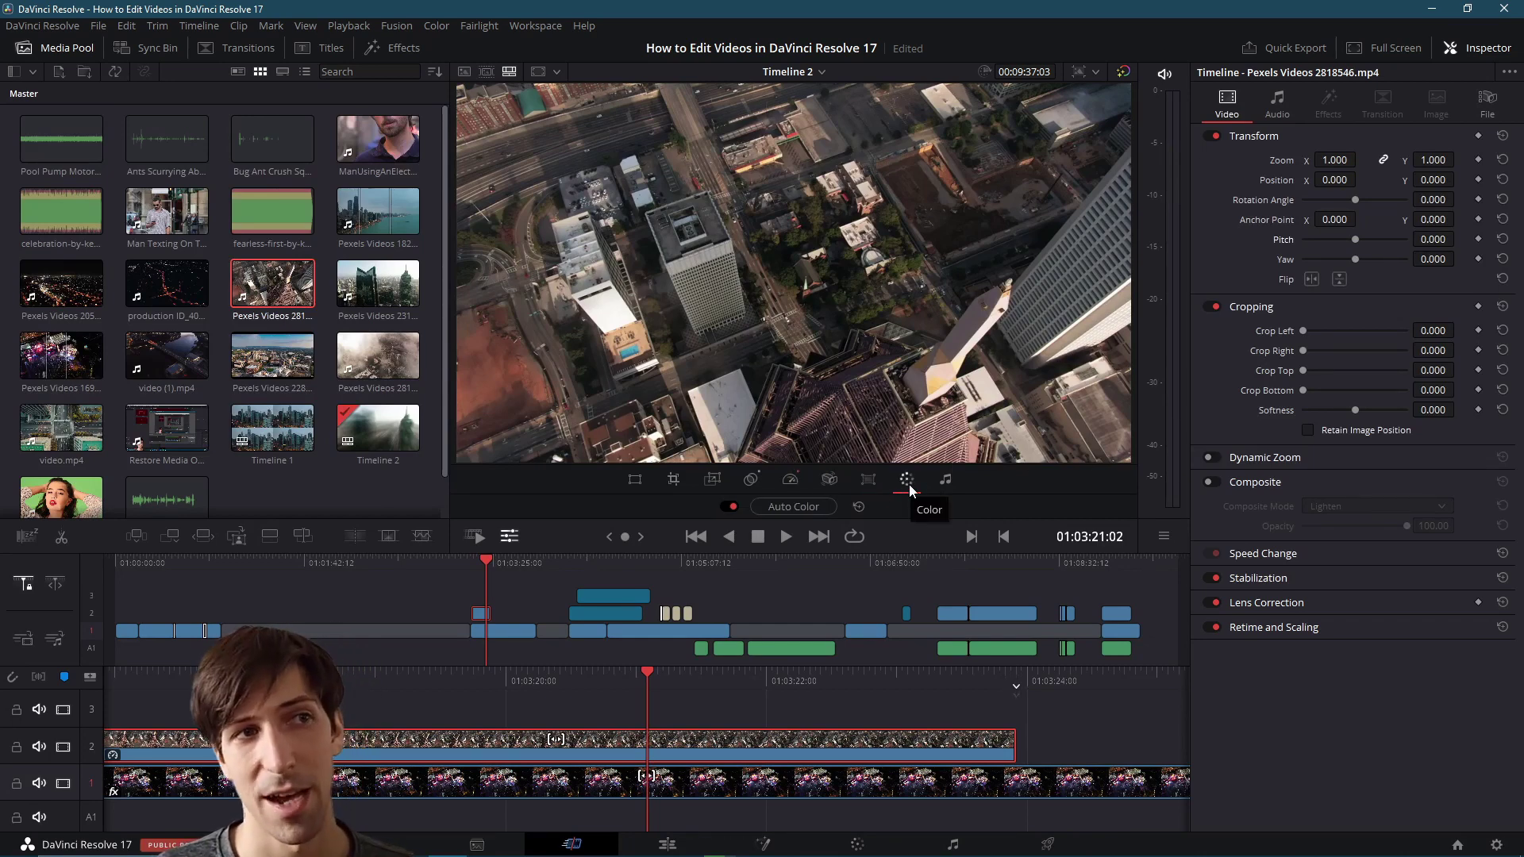
pyautogui.click(809, 508)
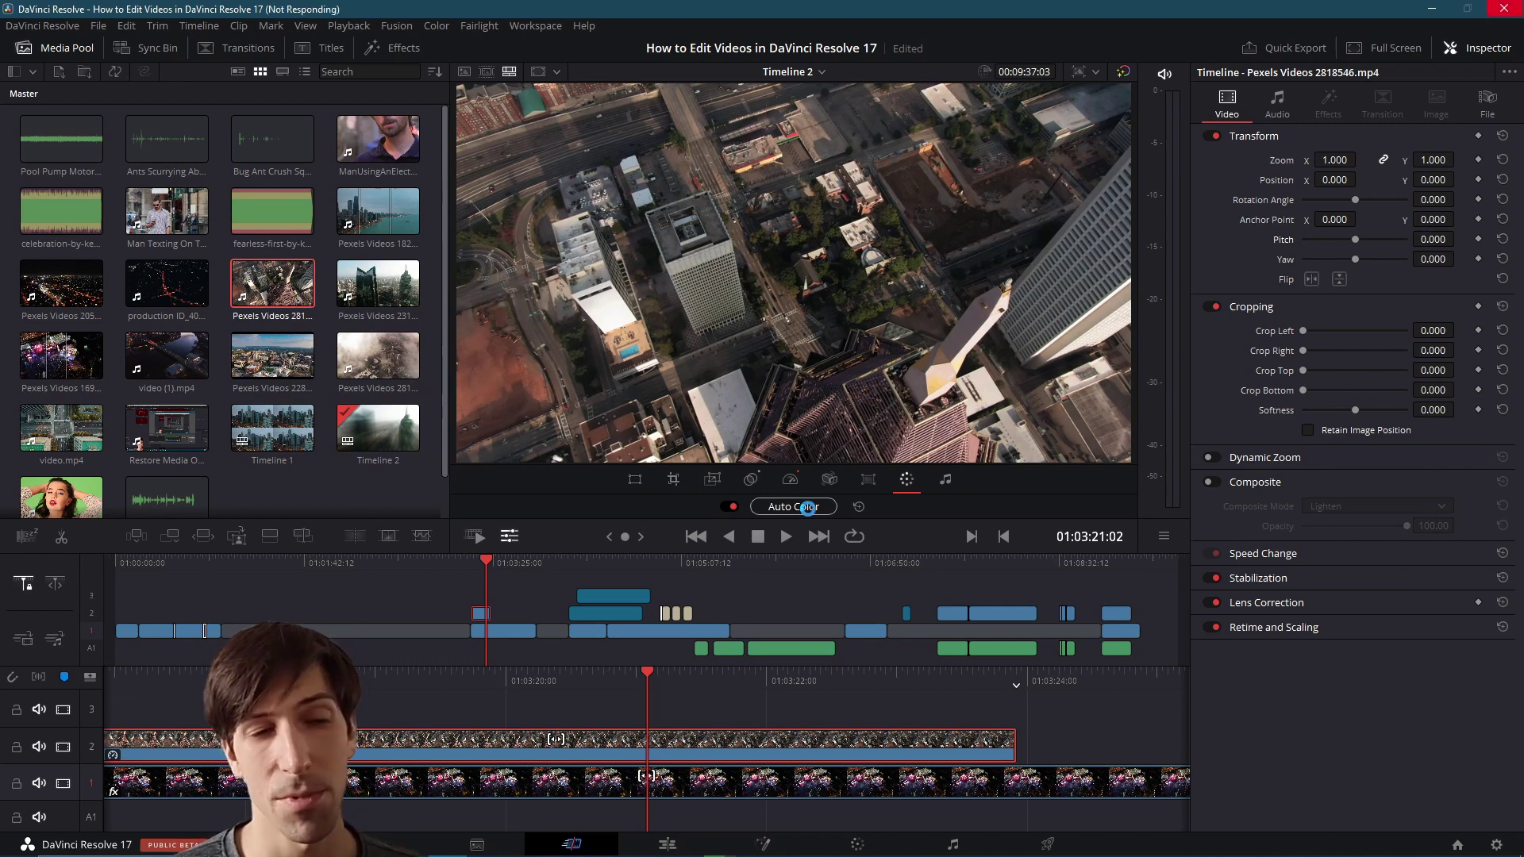
pyautogui.click(732, 506)
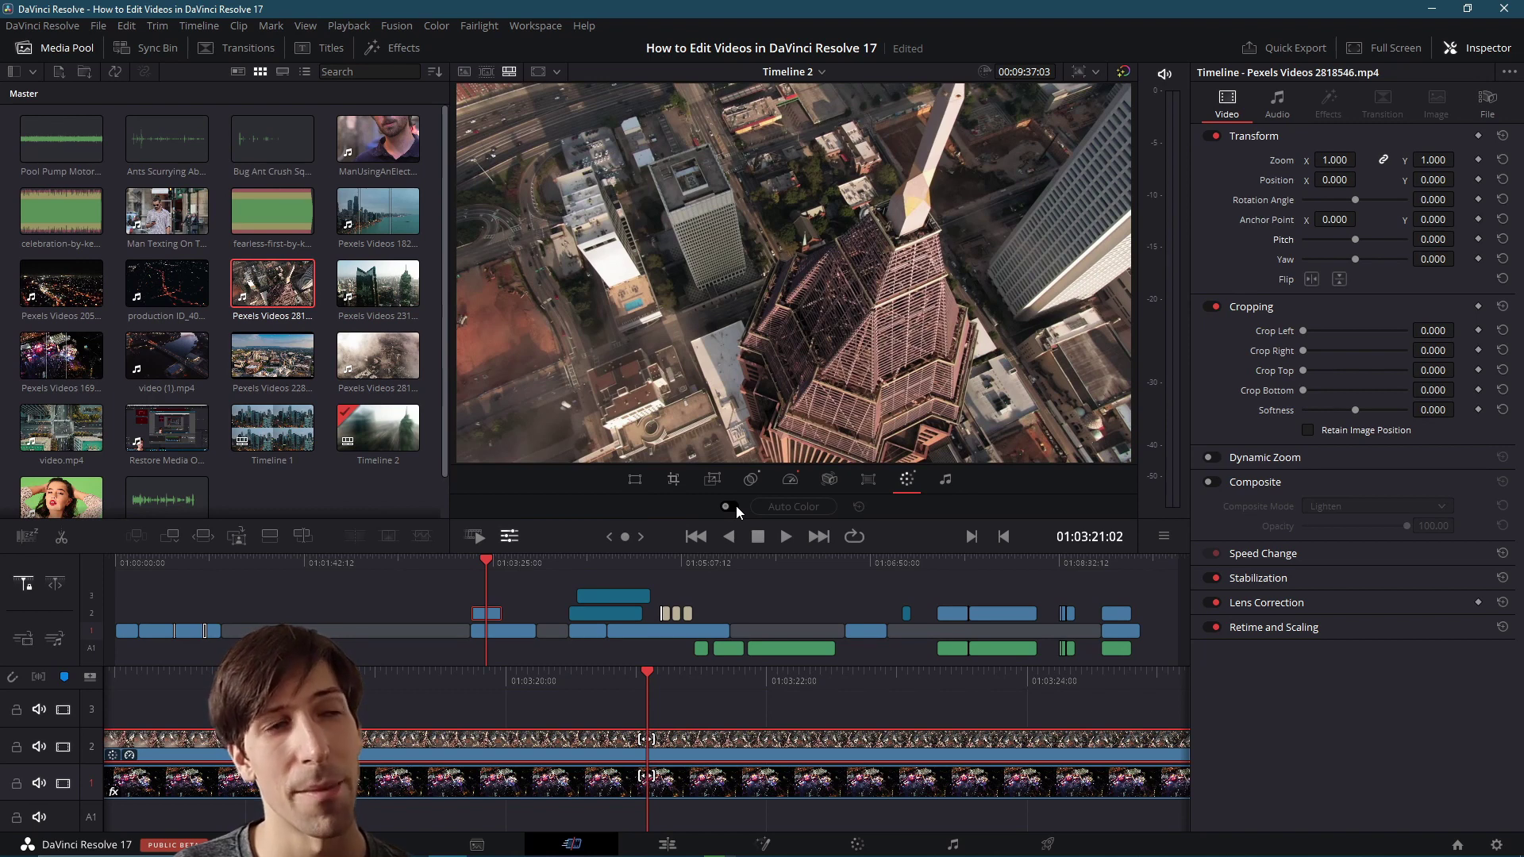
pyautogui.click(736, 507)
pyautogui.click(736, 506)
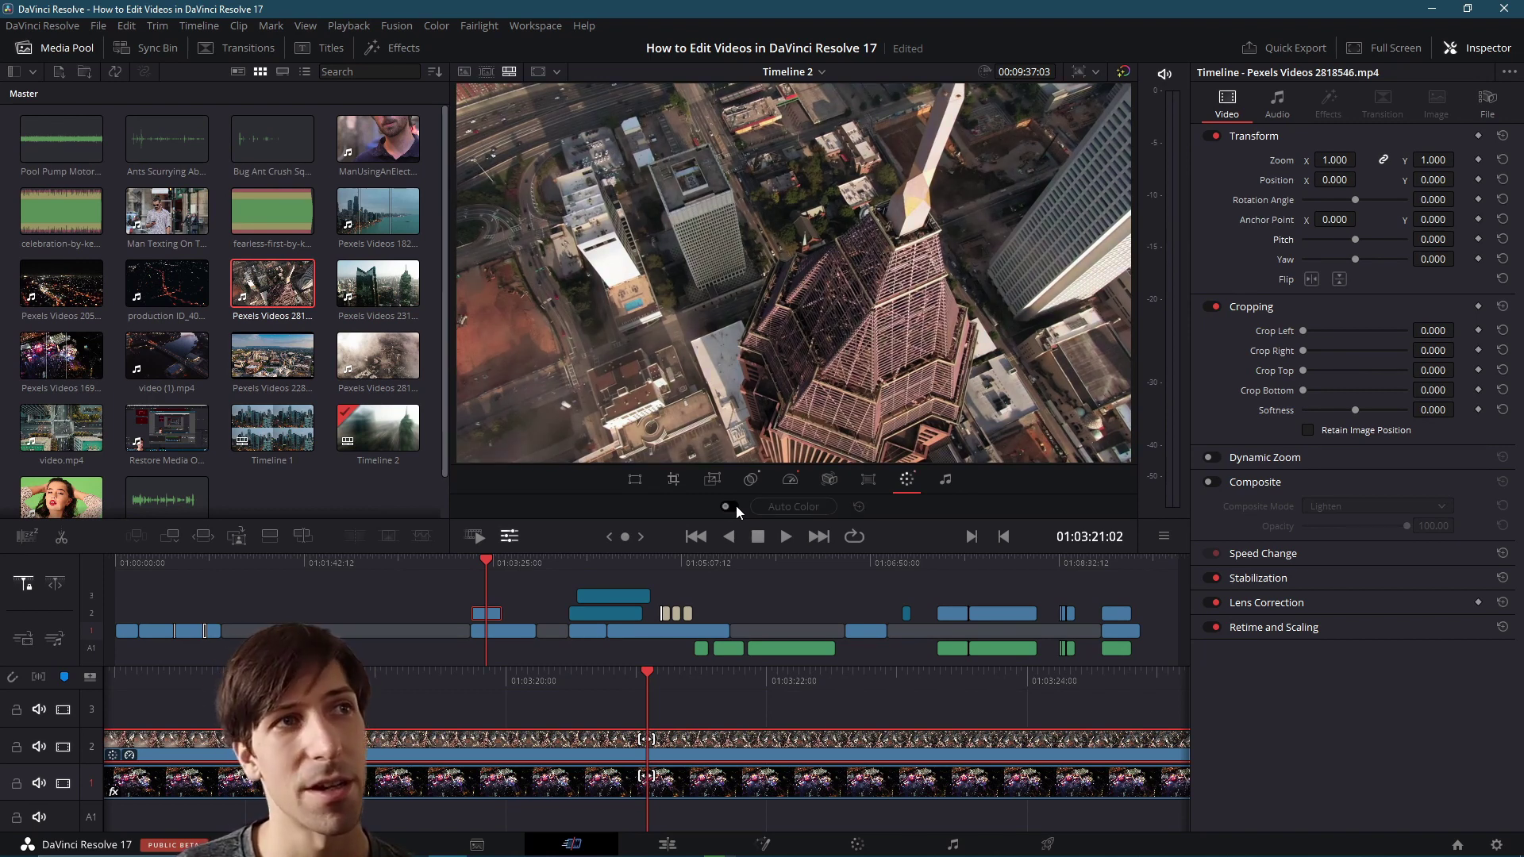
pyautogui.click(730, 506)
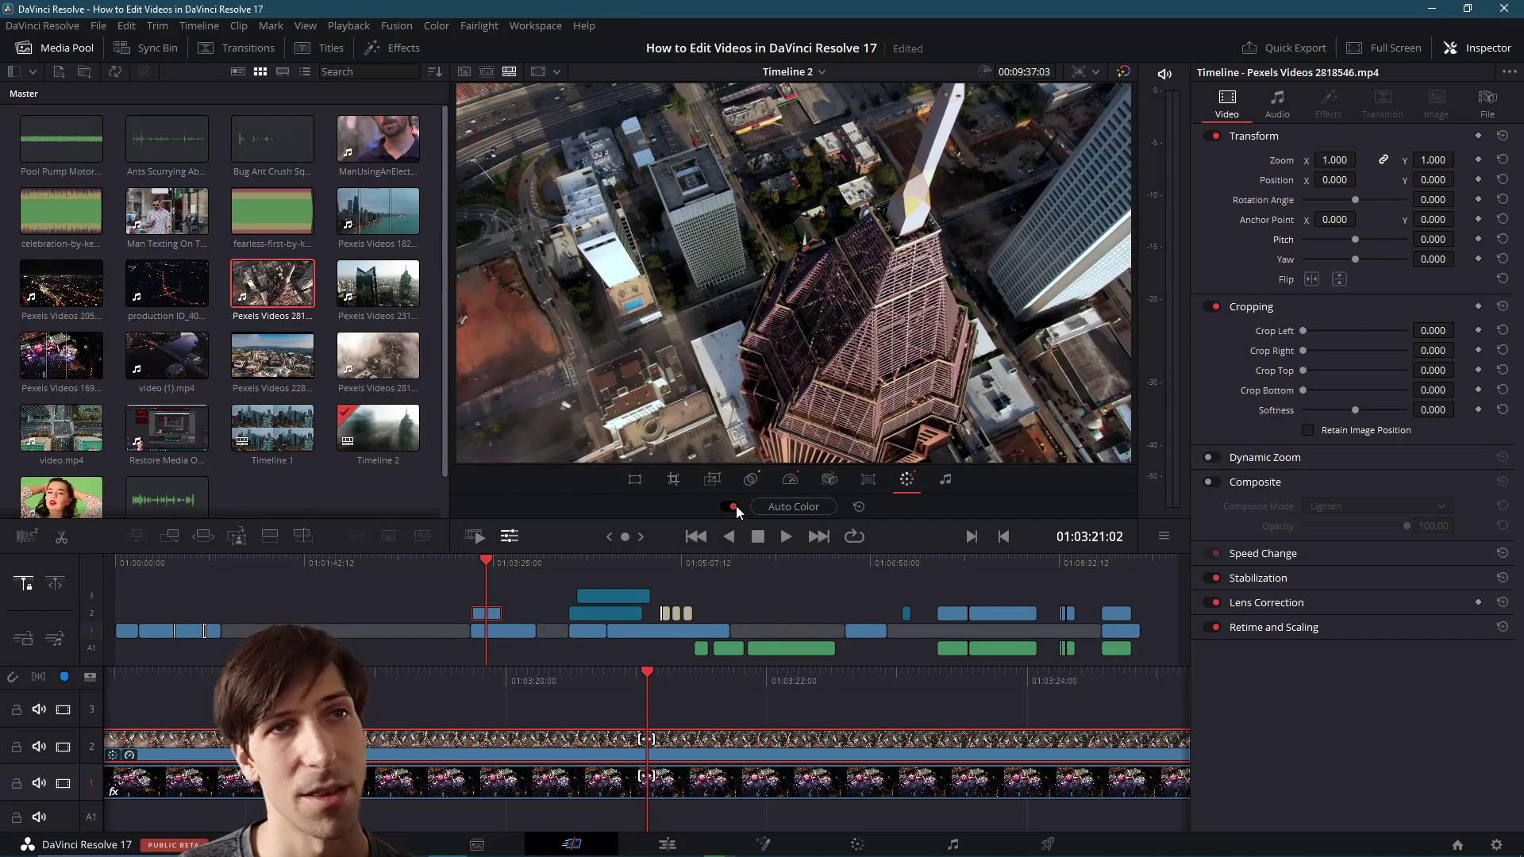
pyautogui.click(734, 507)
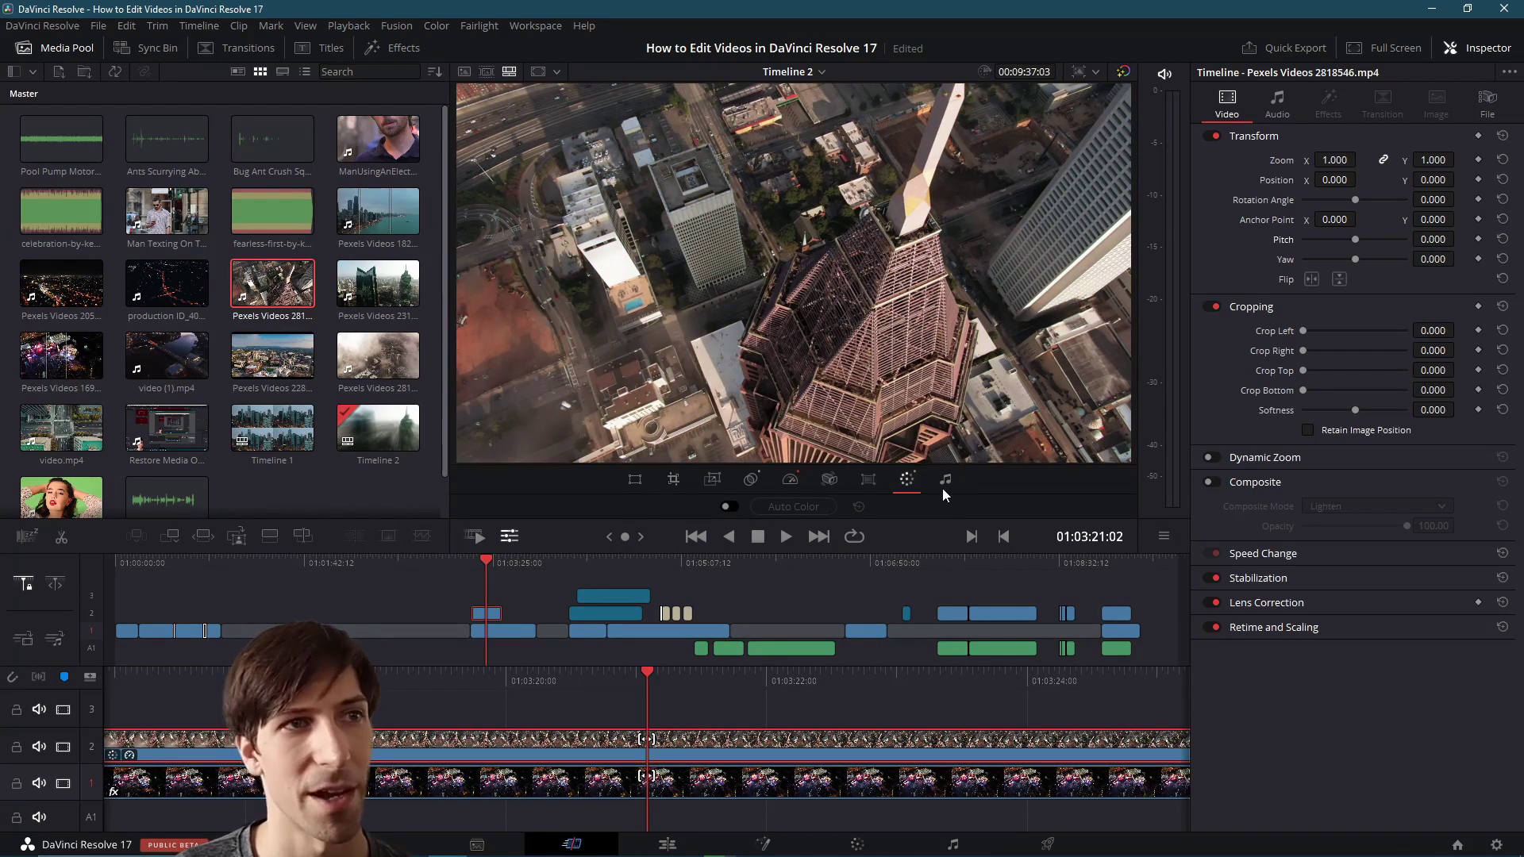
# - Show the clip's audio volume tool and browse the Transitions, Titles and Effects libraries of the Cut page
pyautogui.click(946, 479)
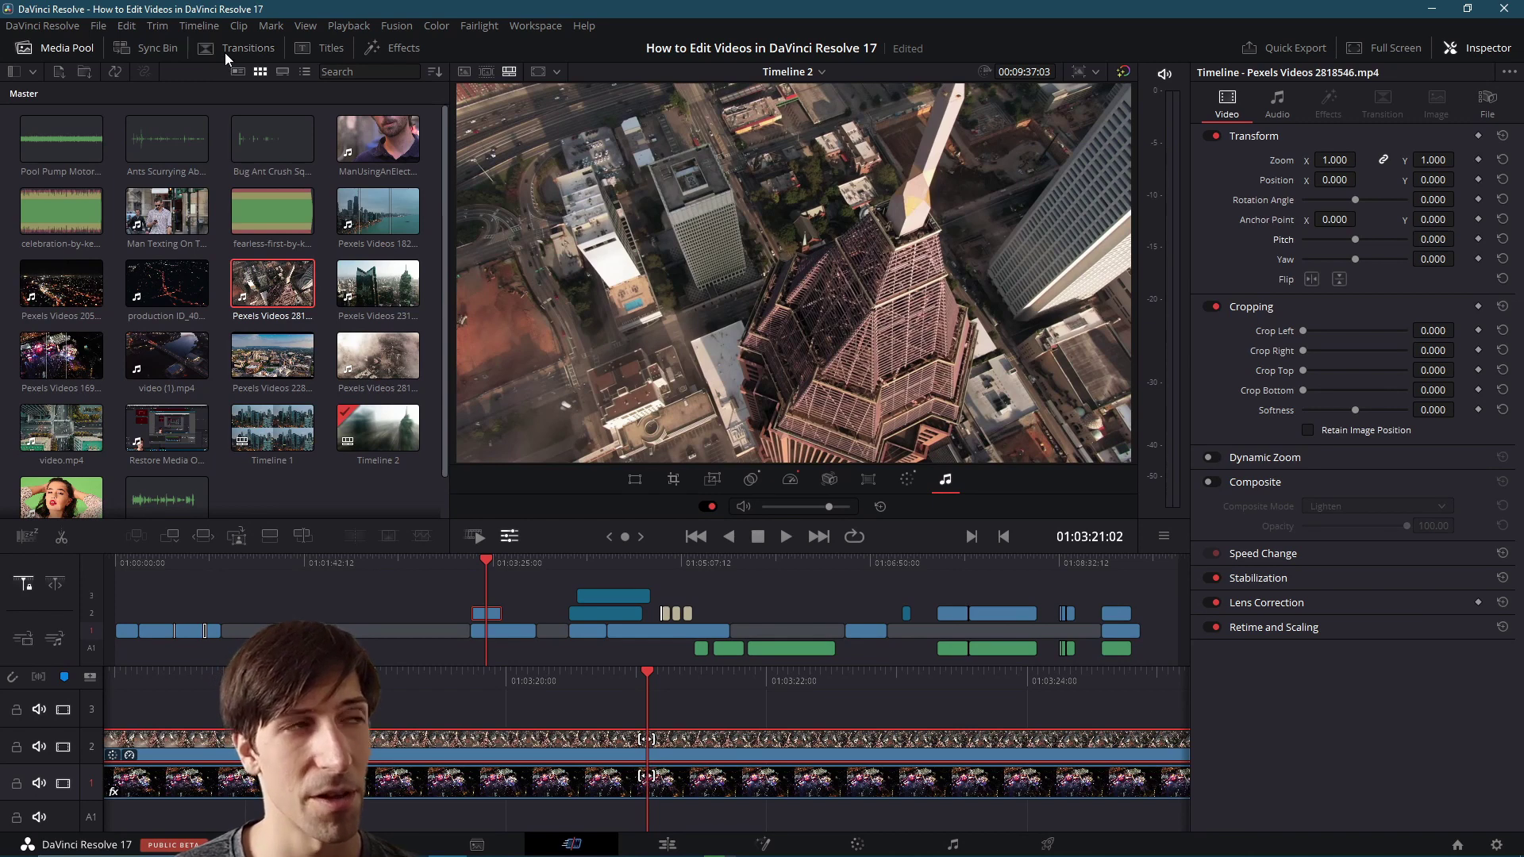
pyautogui.click(225, 52)
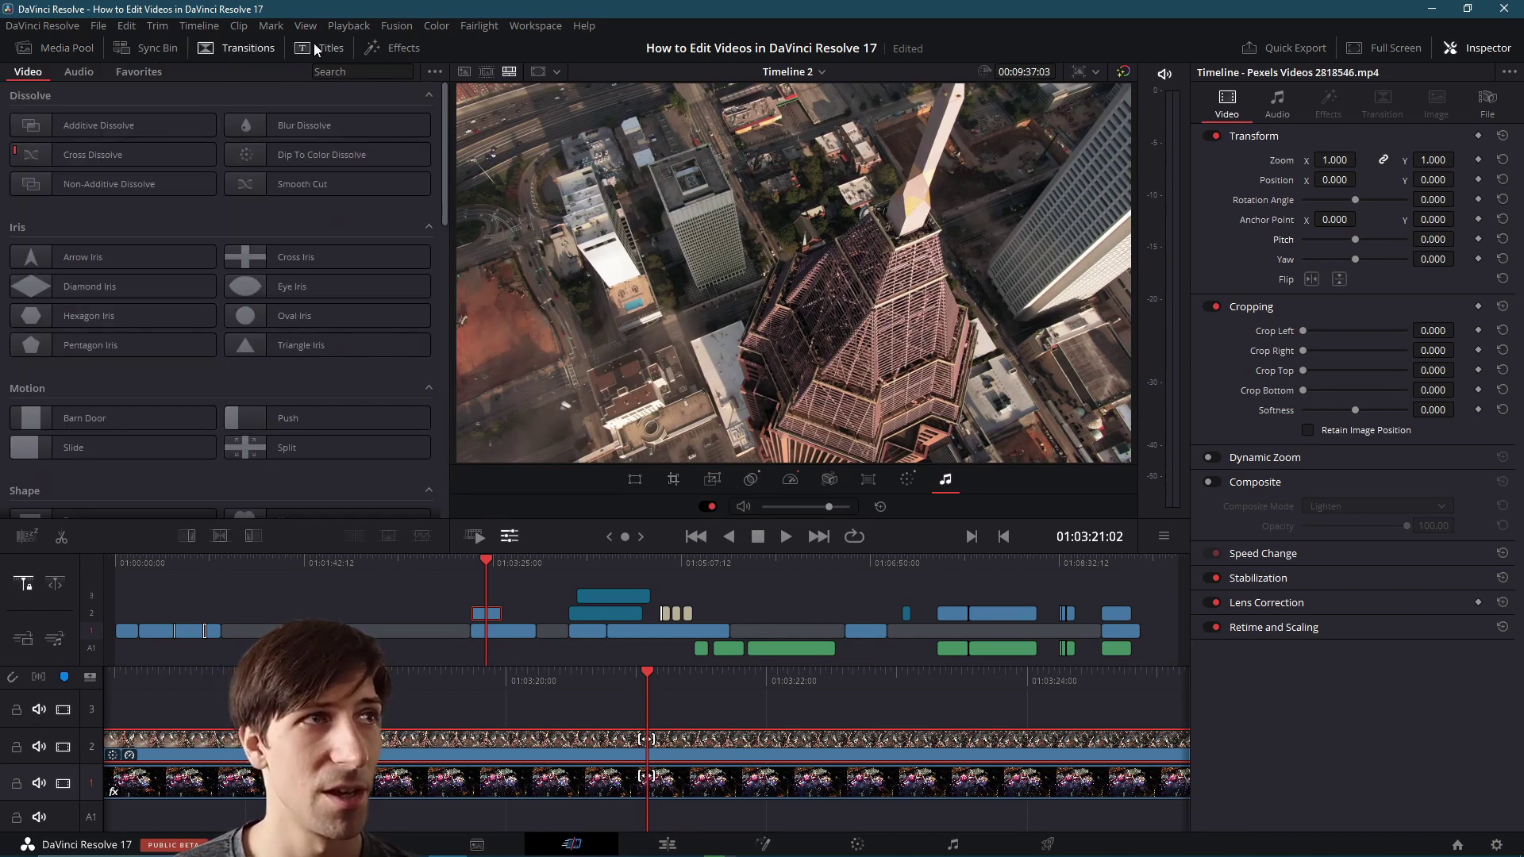
pyautogui.click(316, 49)
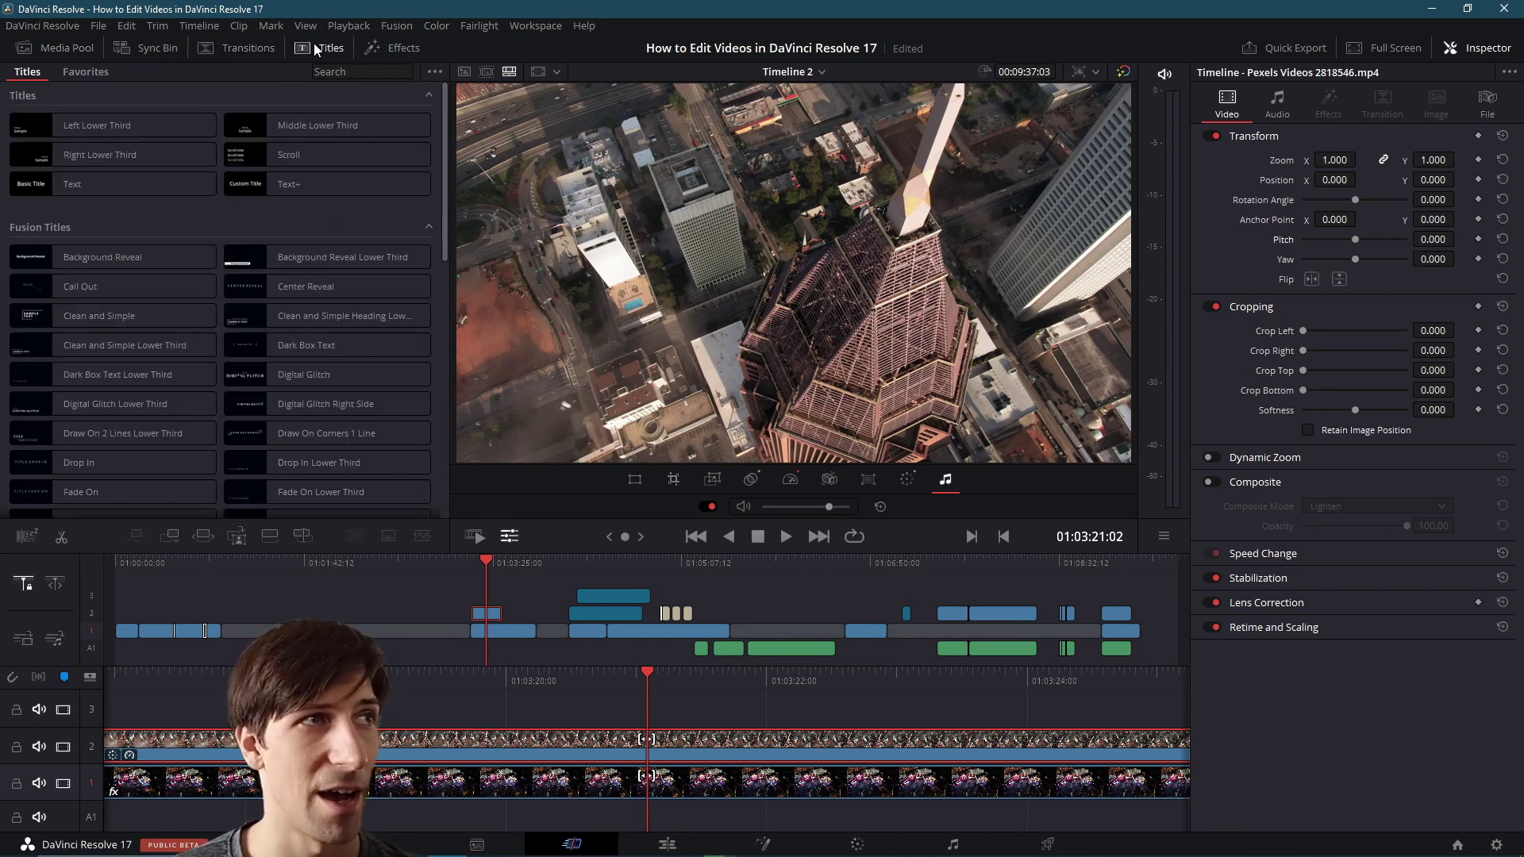
pyautogui.click(387, 49)
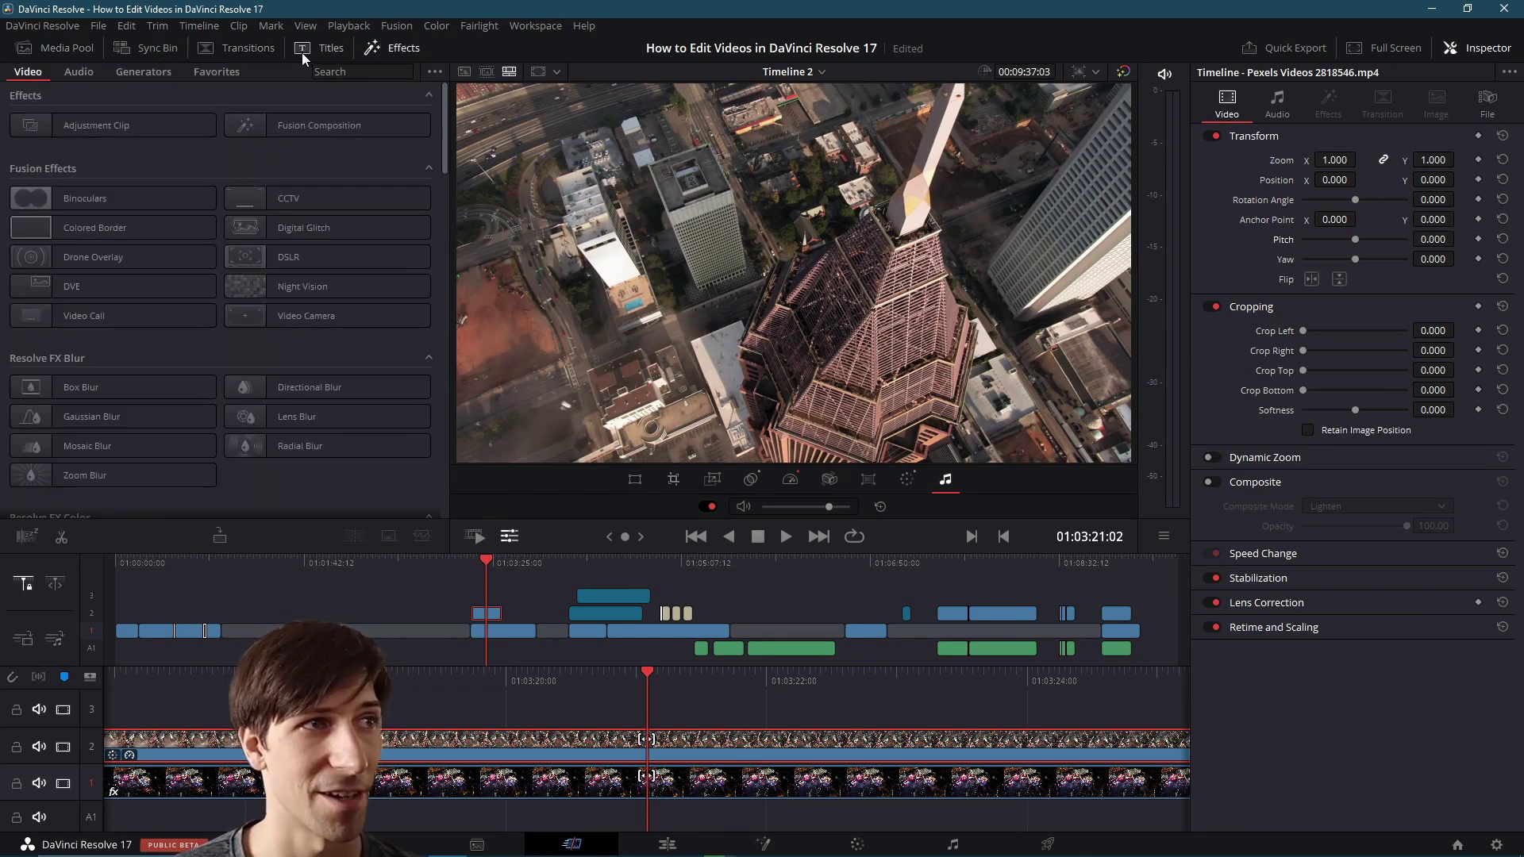
pyautogui.click(302, 52)
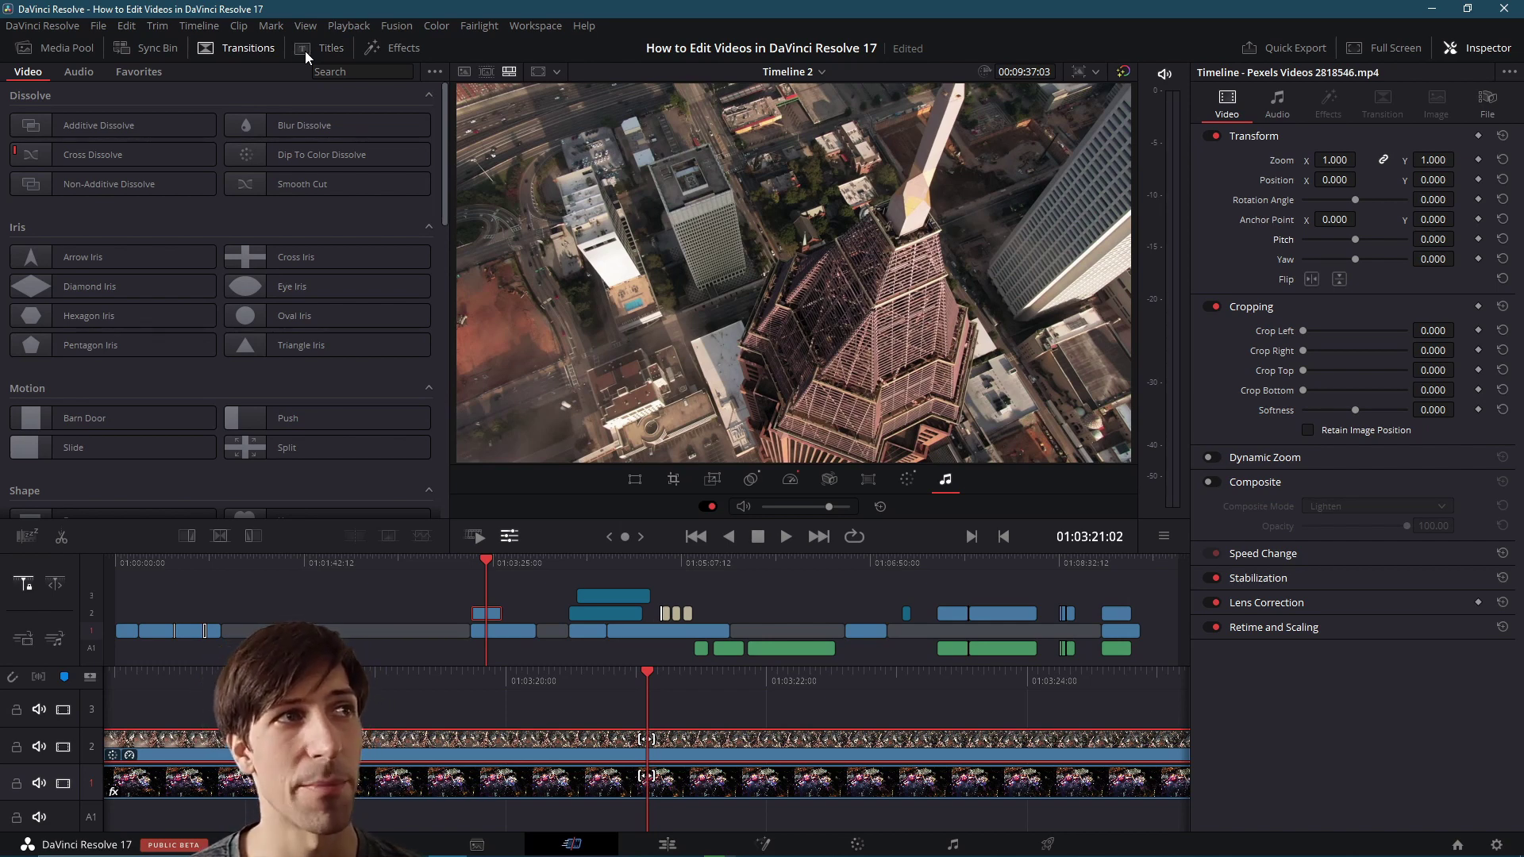
pyautogui.click(304, 51)
pyautogui.click(387, 49)
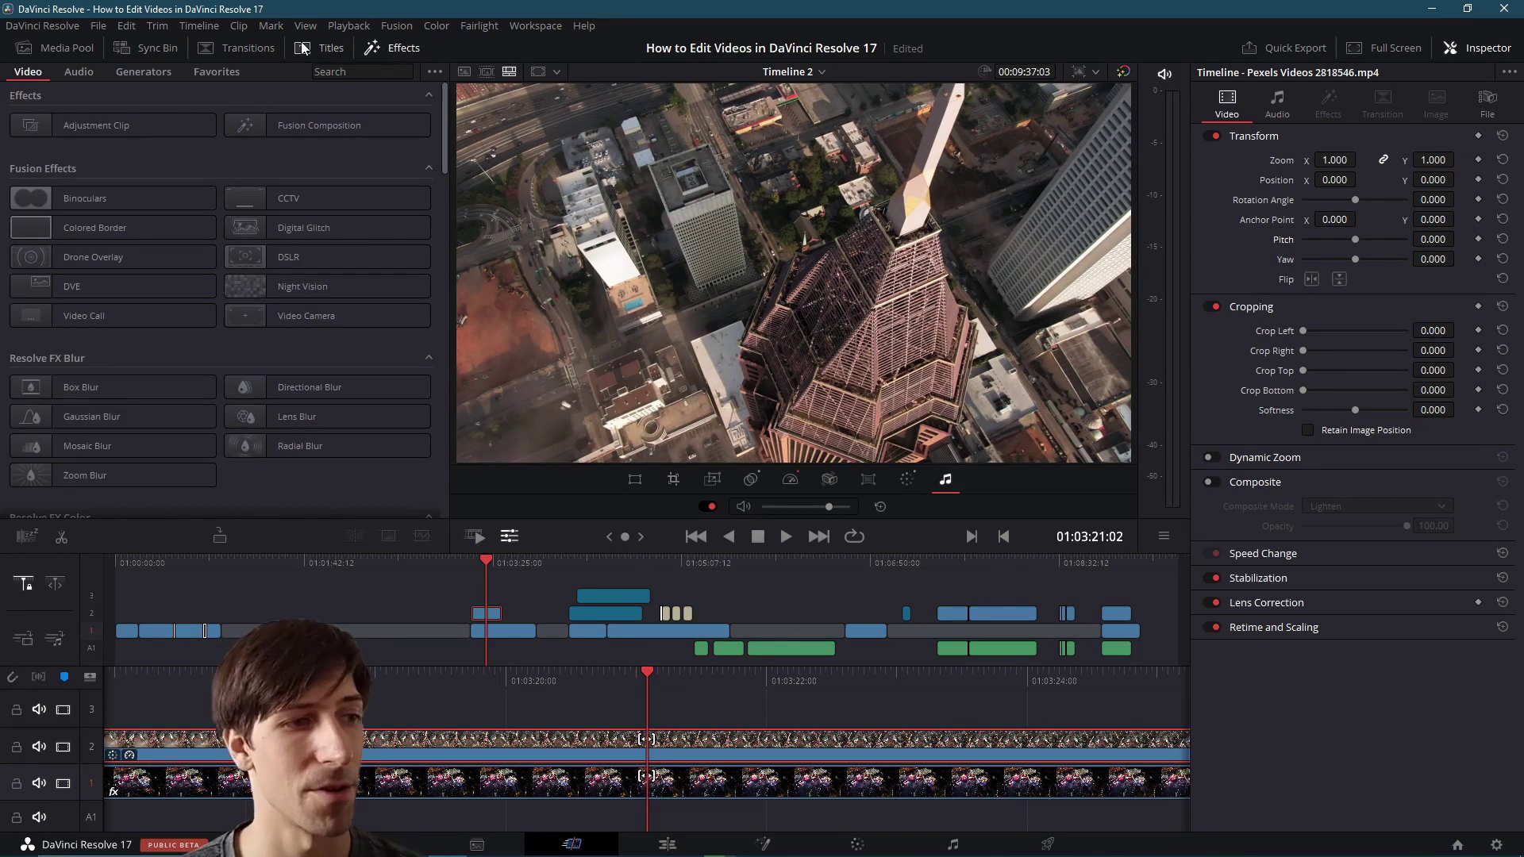
# - Compare with the Effects Library on the Edit page and return to the Cut page
pyautogui.hotkey('shift', '4')
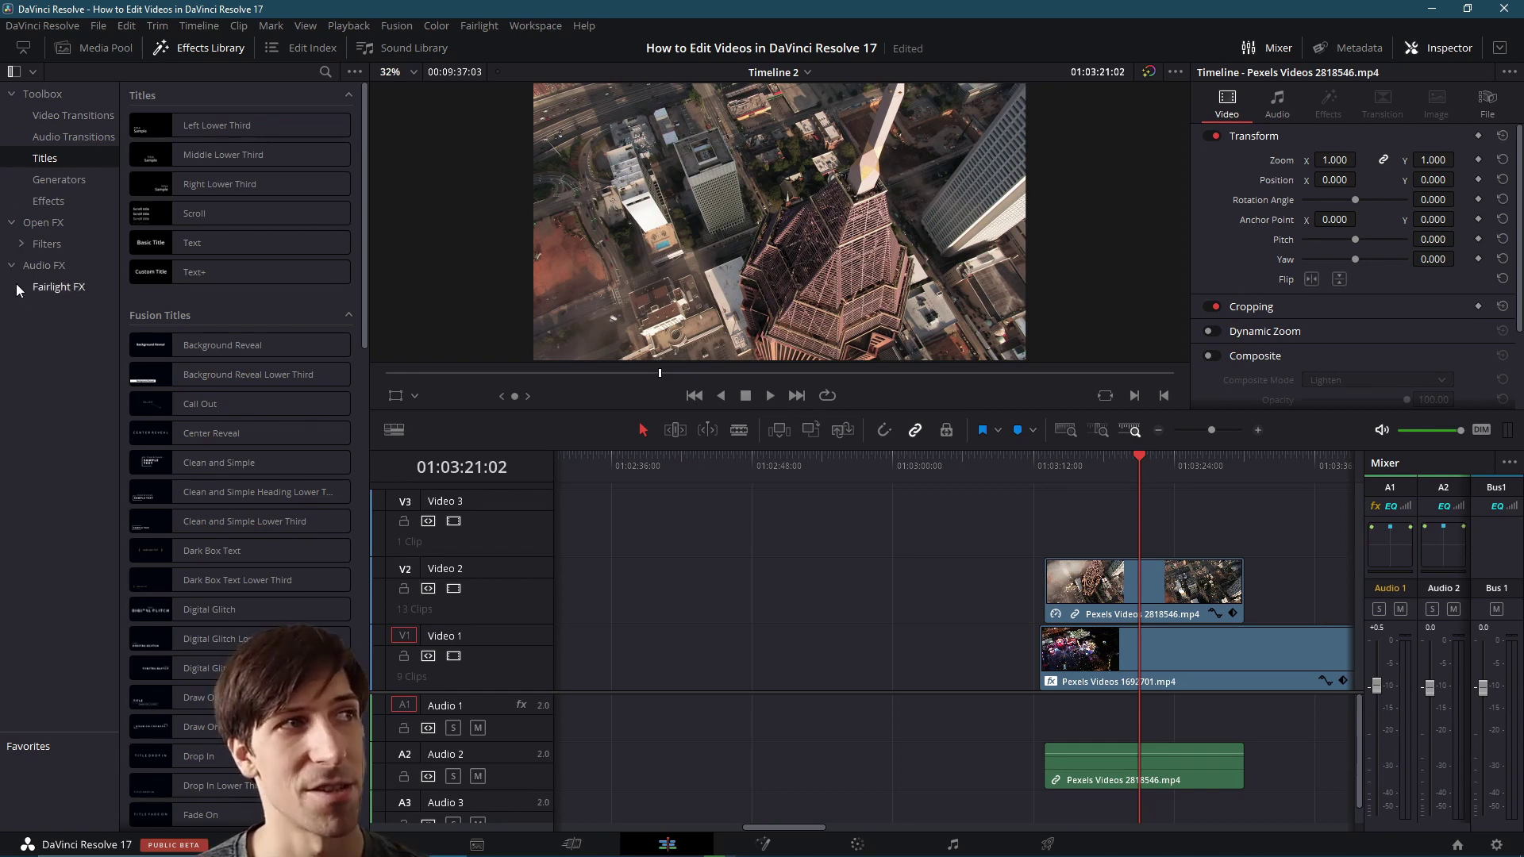
pyautogui.hotkey('shift', '3')
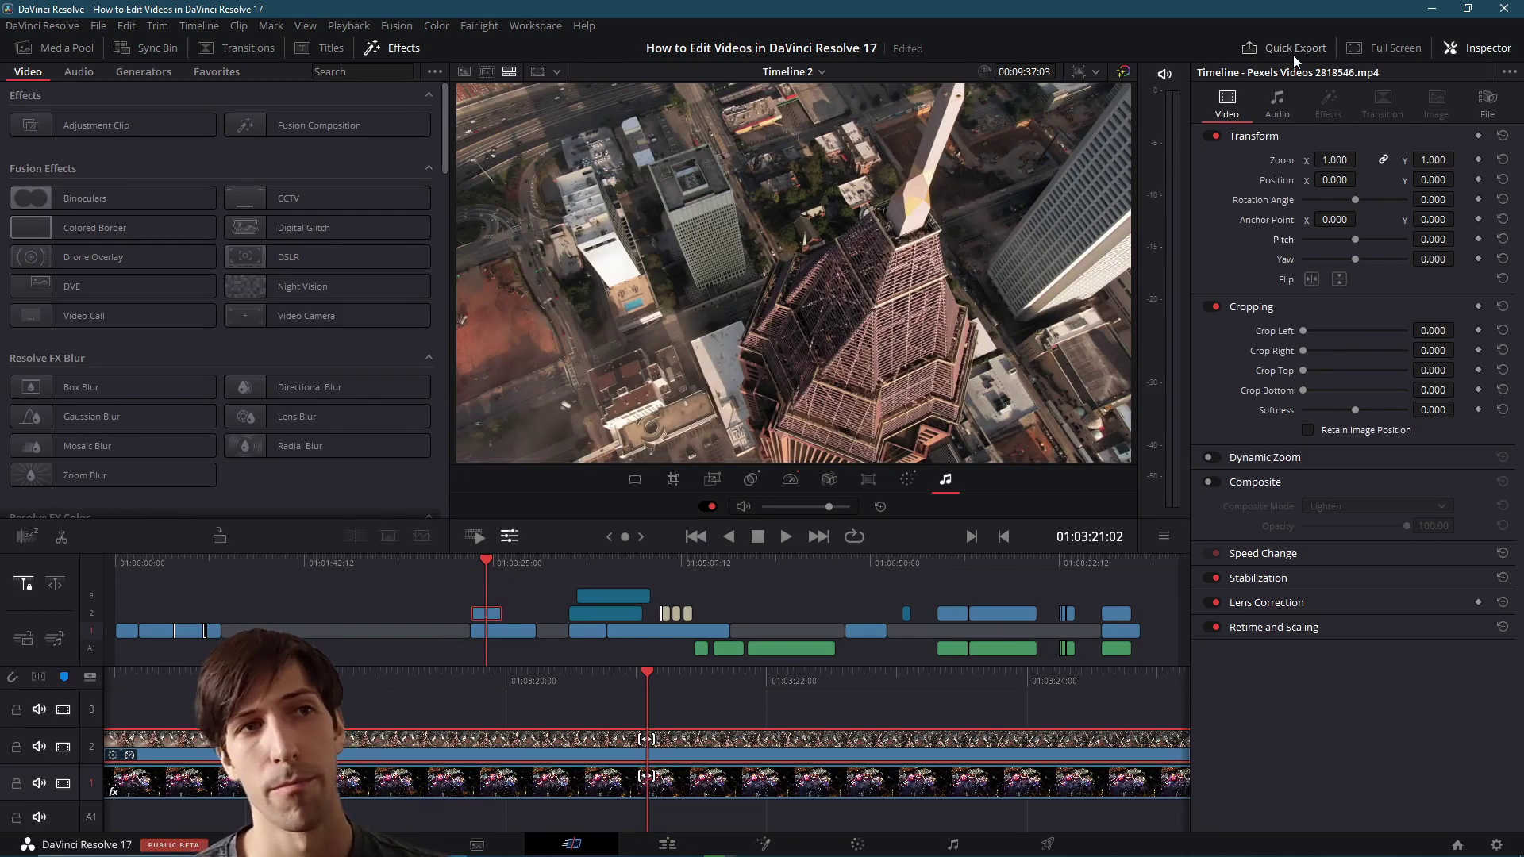
# - Go to the Deliver page and examine the video formats offered in the custom render settings
pyautogui.click(1032, 843)
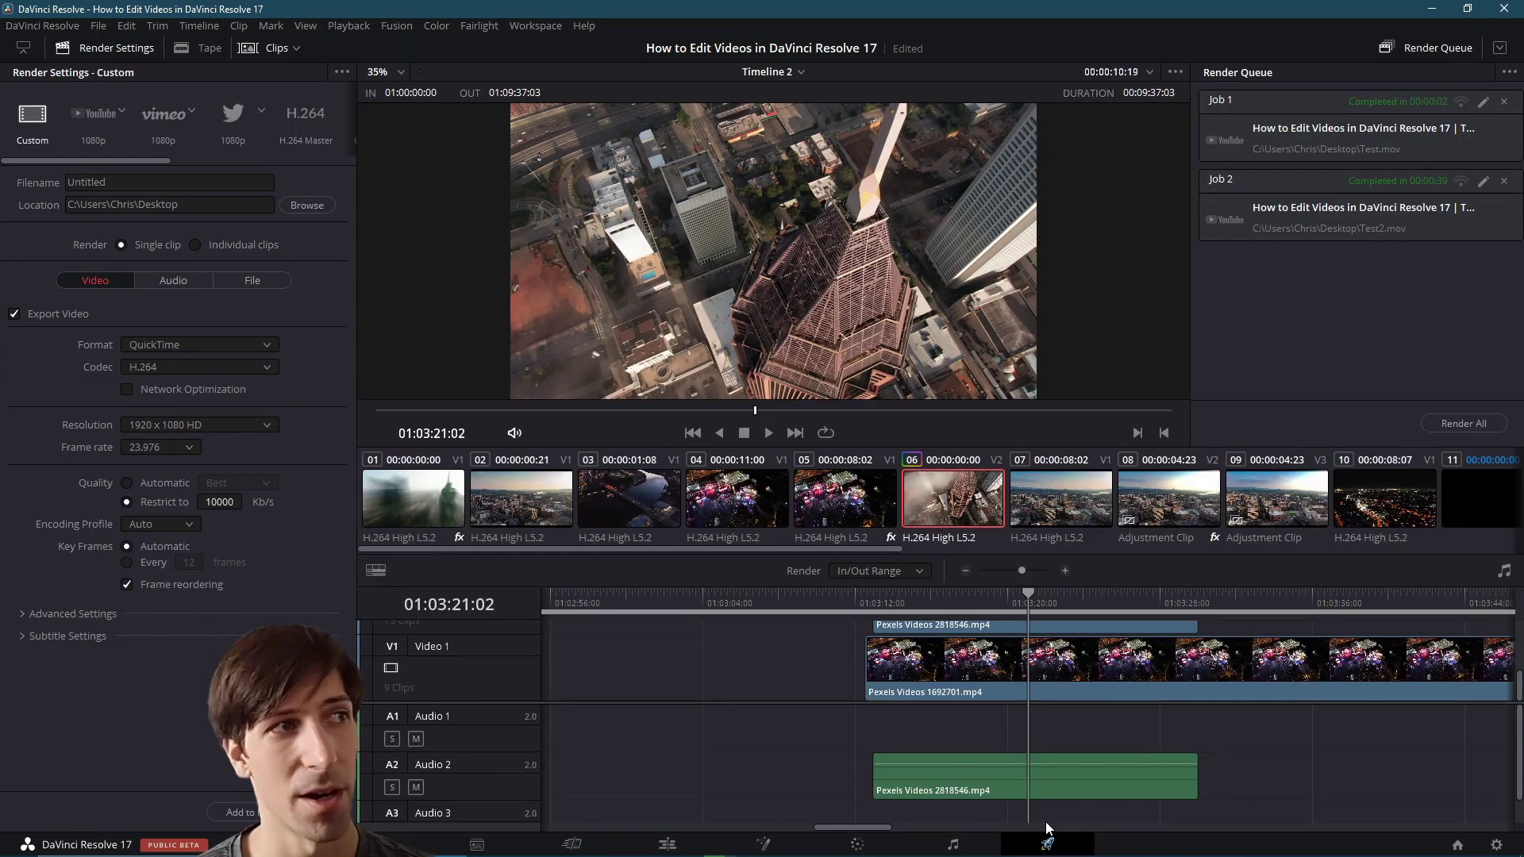
pyautogui.click(248, 351)
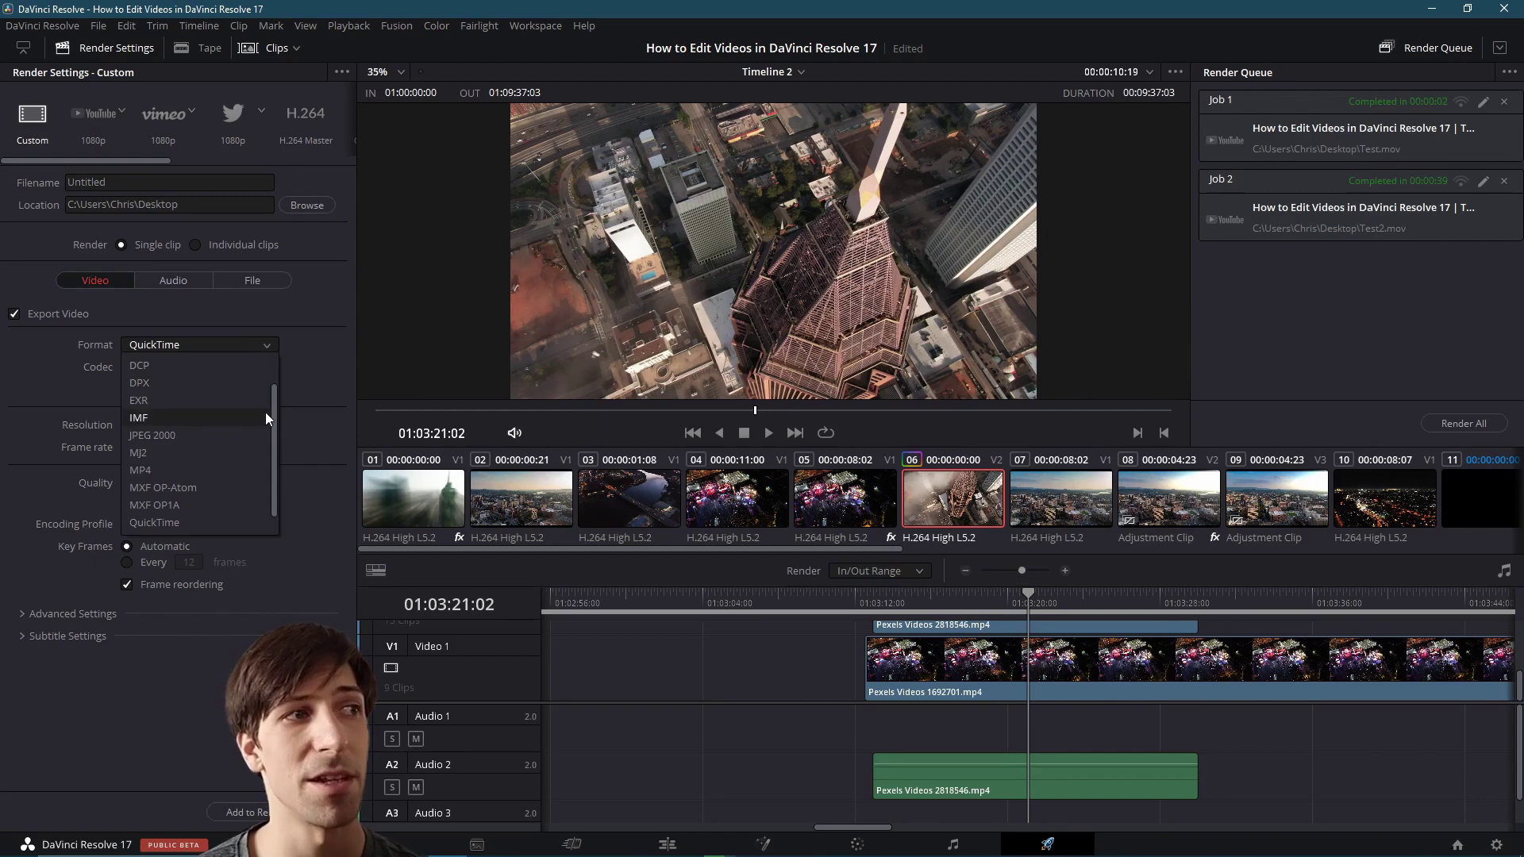
pyautogui.click(251, 348)
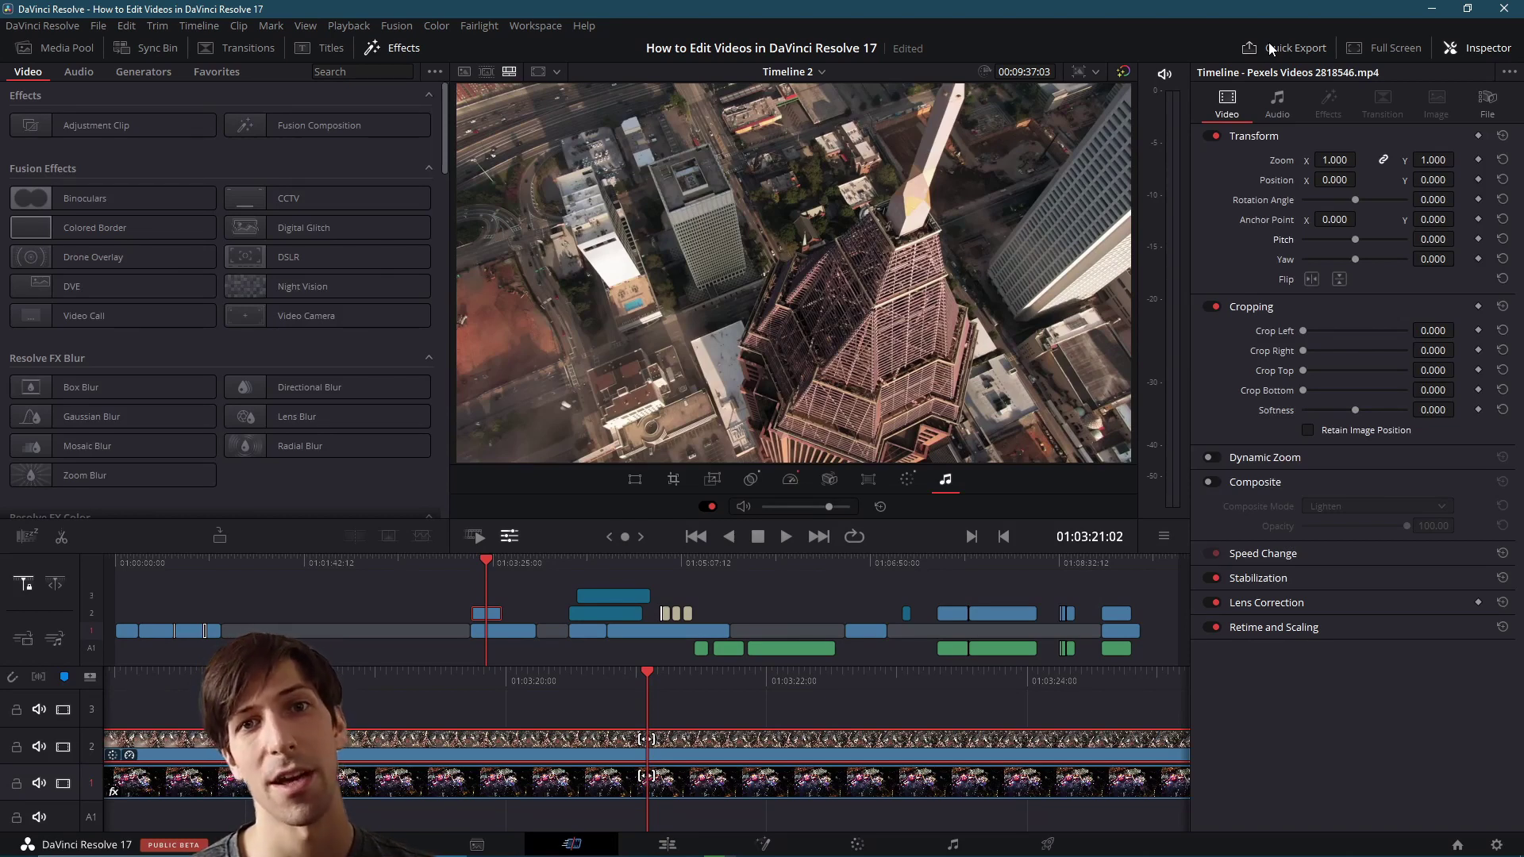
# - Open Quick Export from the Cut page and compare the H.264, YouTube, Vimeo and Twitter presets, ending on H.264
pyautogui.click(1269, 42)
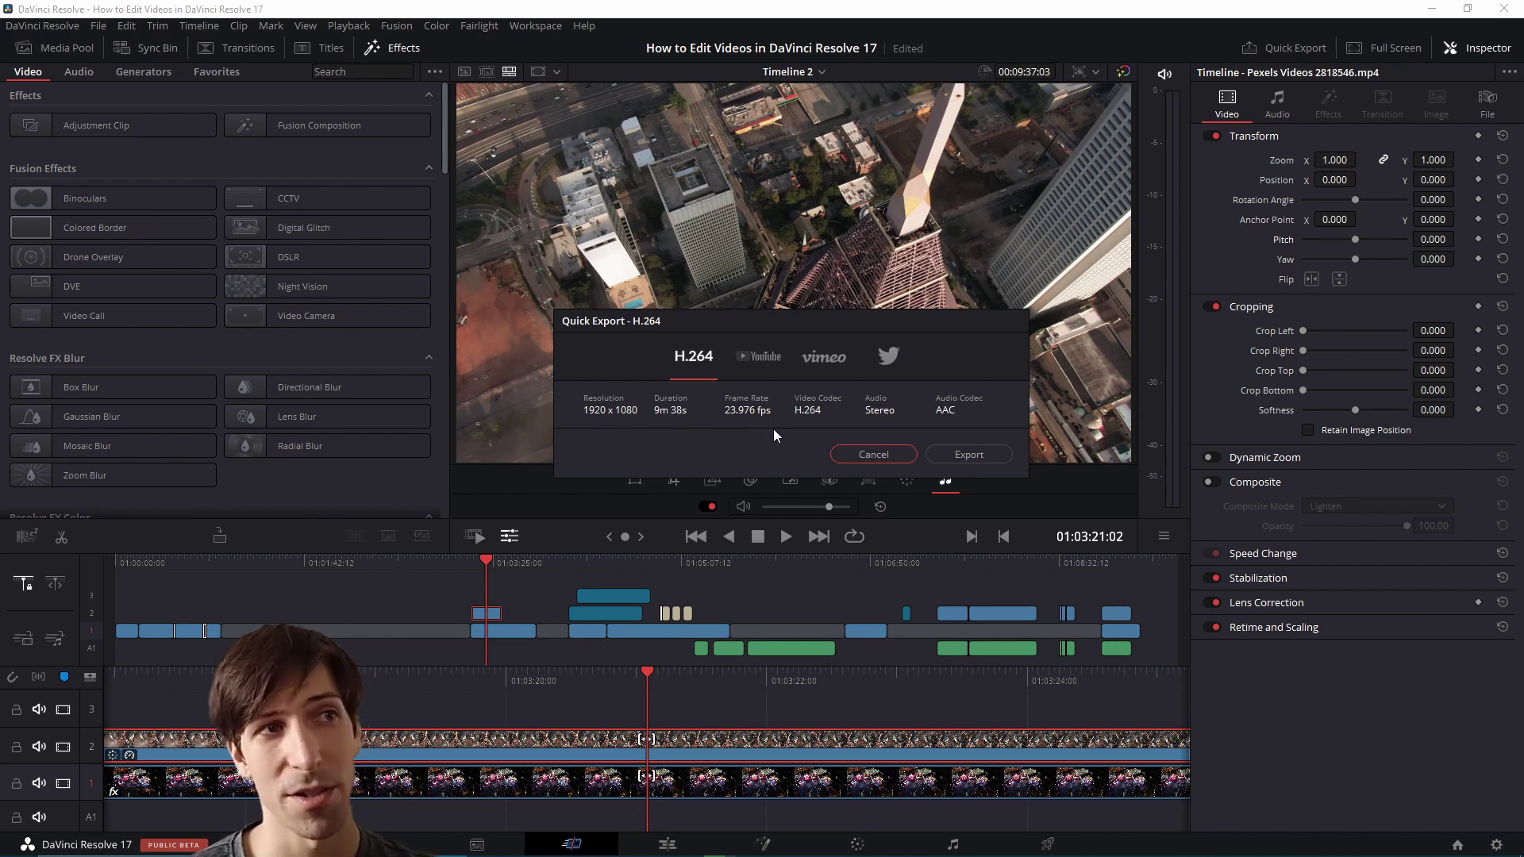
pyautogui.click(774, 363)
pyautogui.click(835, 360)
pyautogui.click(889, 355)
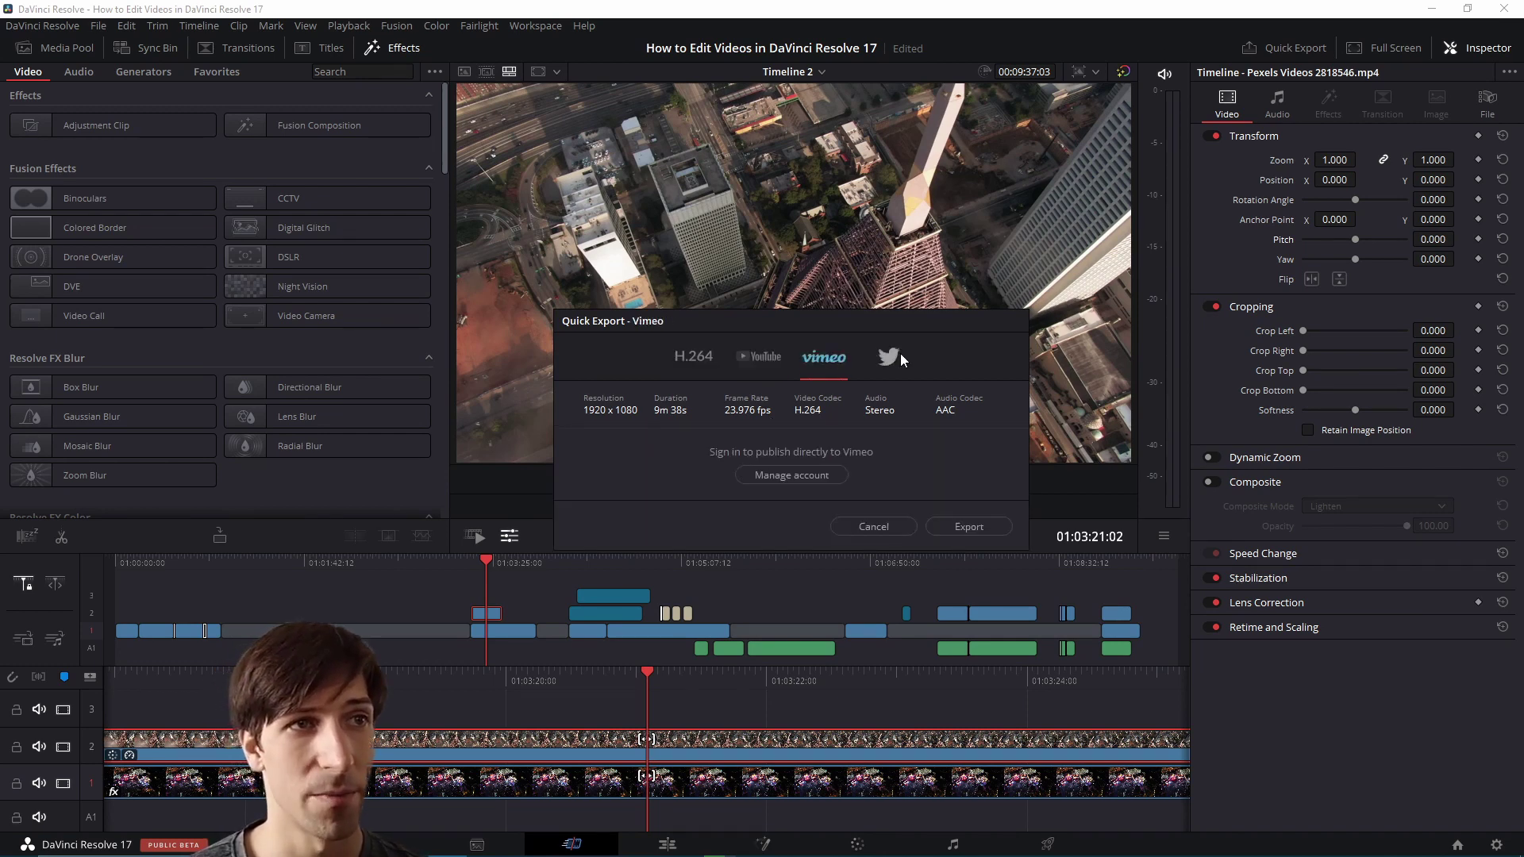
pyautogui.click(693, 355)
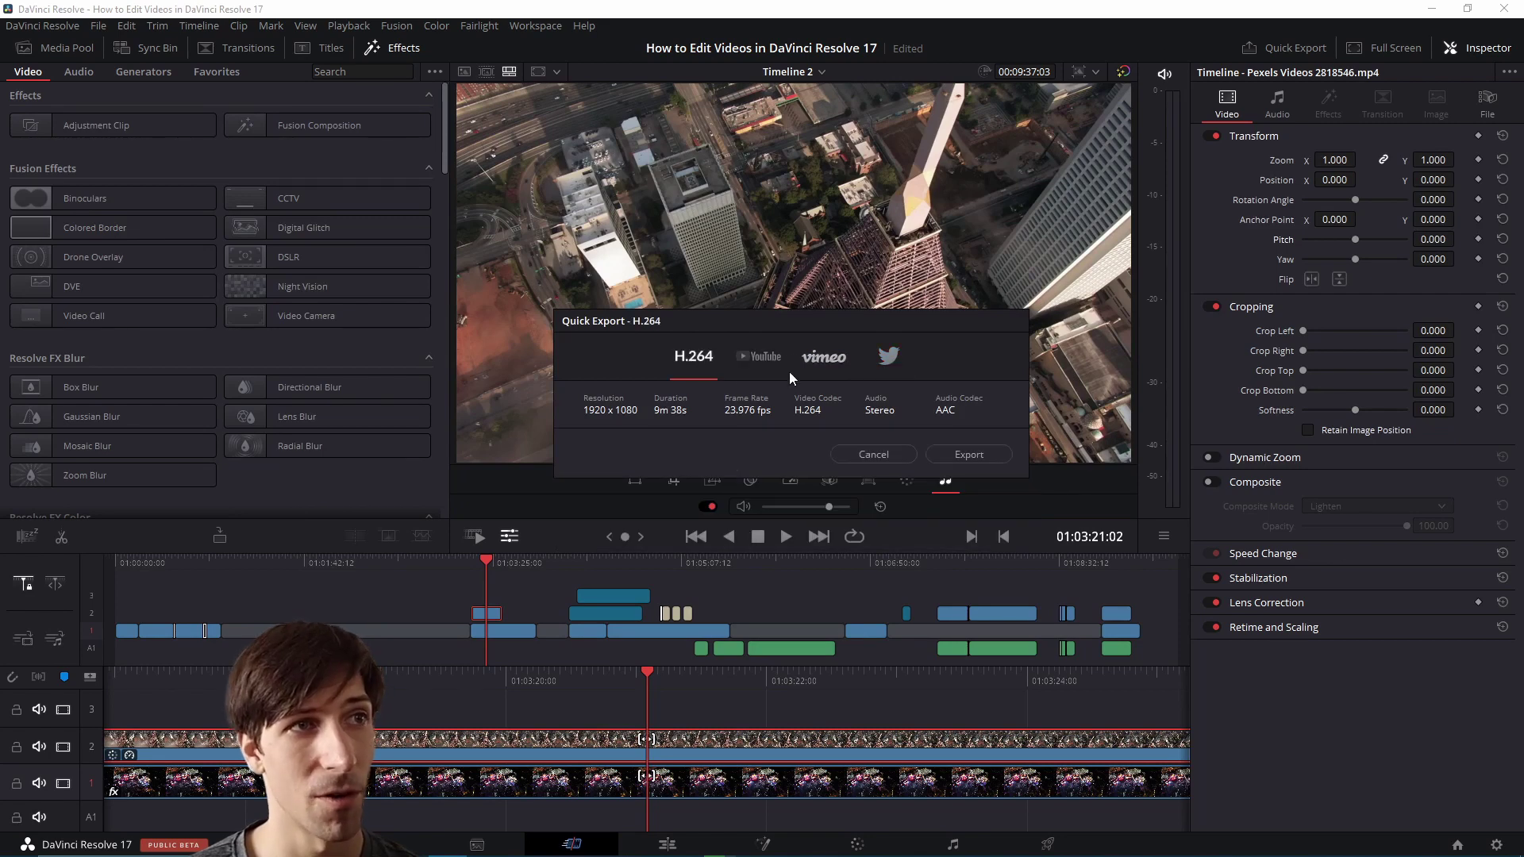
pyautogui.click(771, 365)
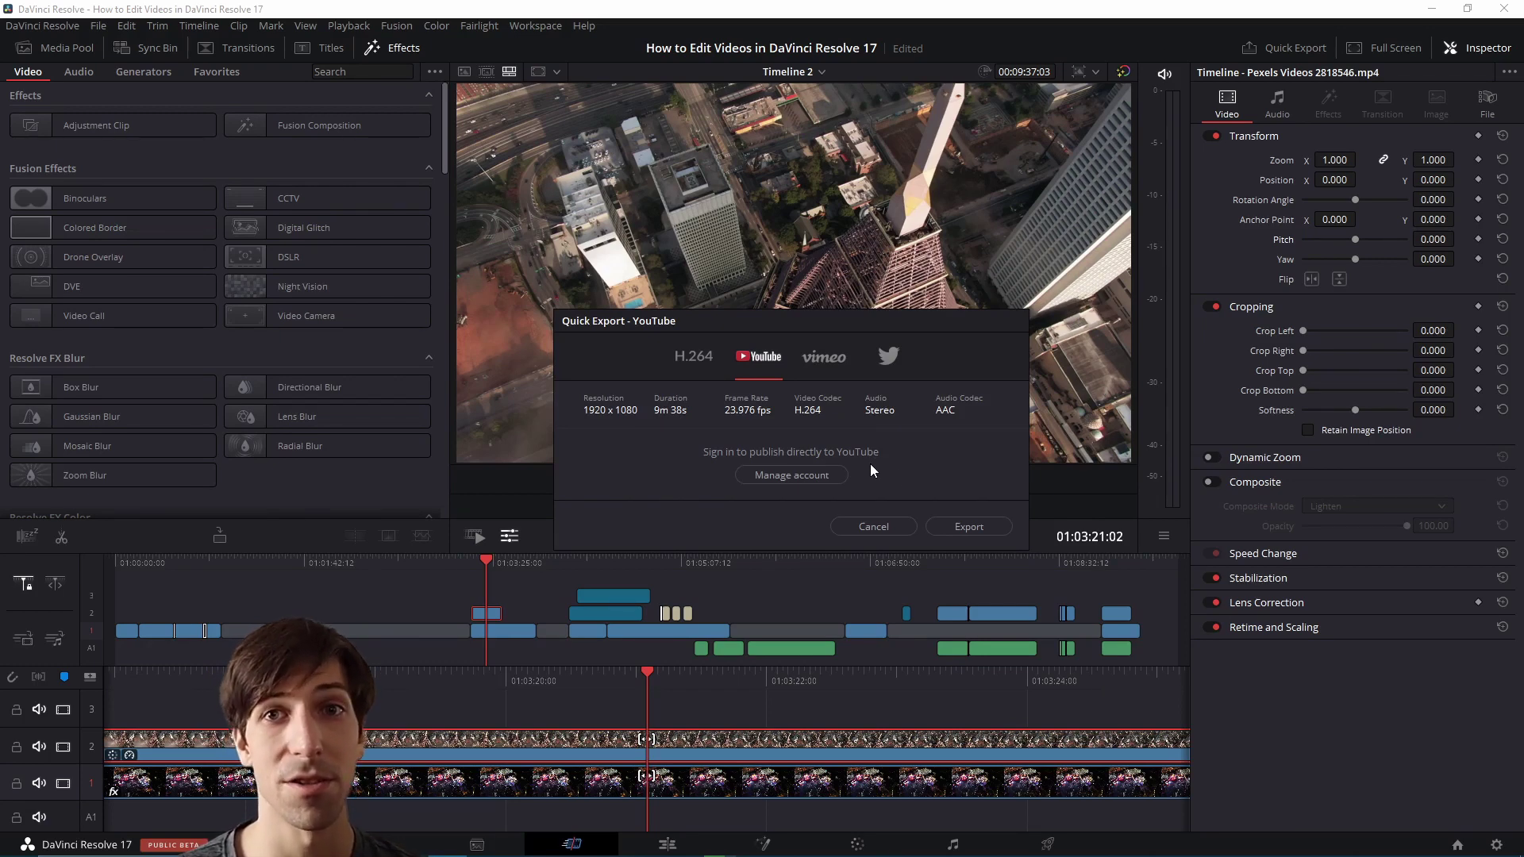
pyautogui.click(693, 356)
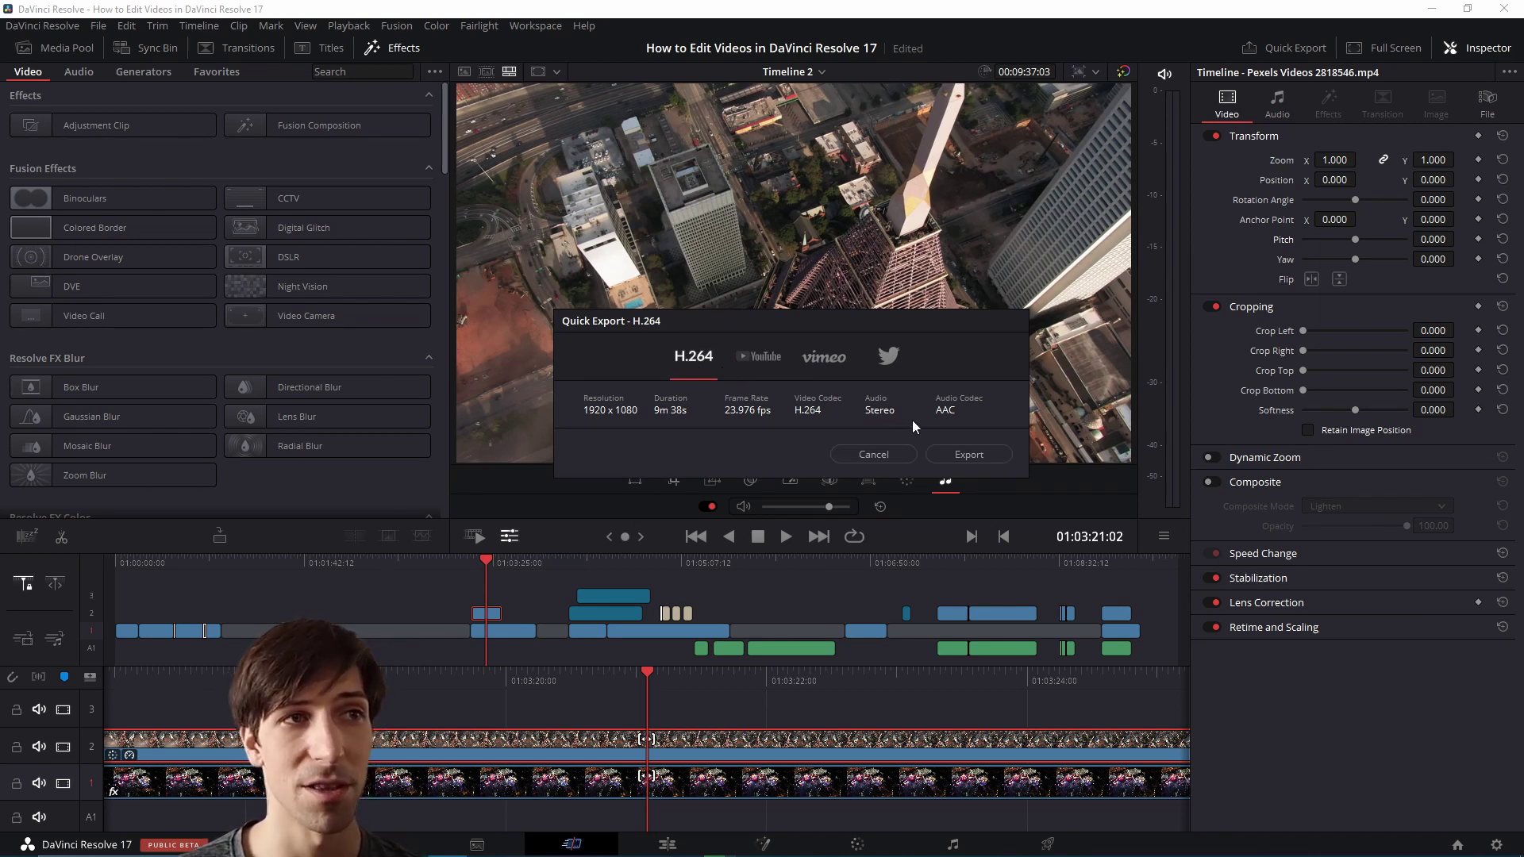
# - Start an H.264 Quick Export of the whole timeline under the name Timeline 2, cancel the render and close the dialog
pyautogui.click(986, 451)
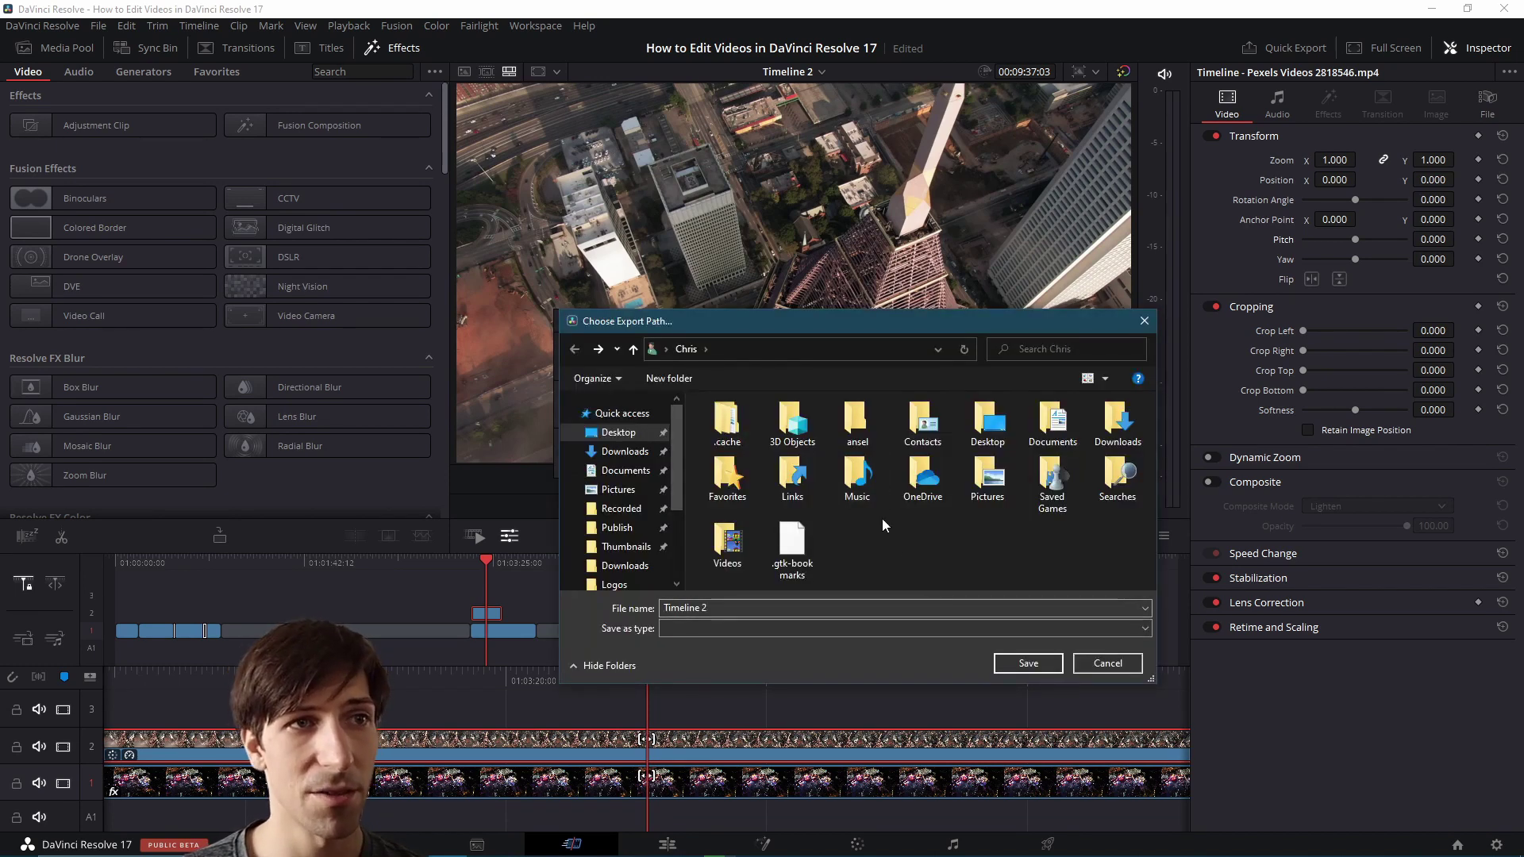
pyautogui.click(1050, 668)
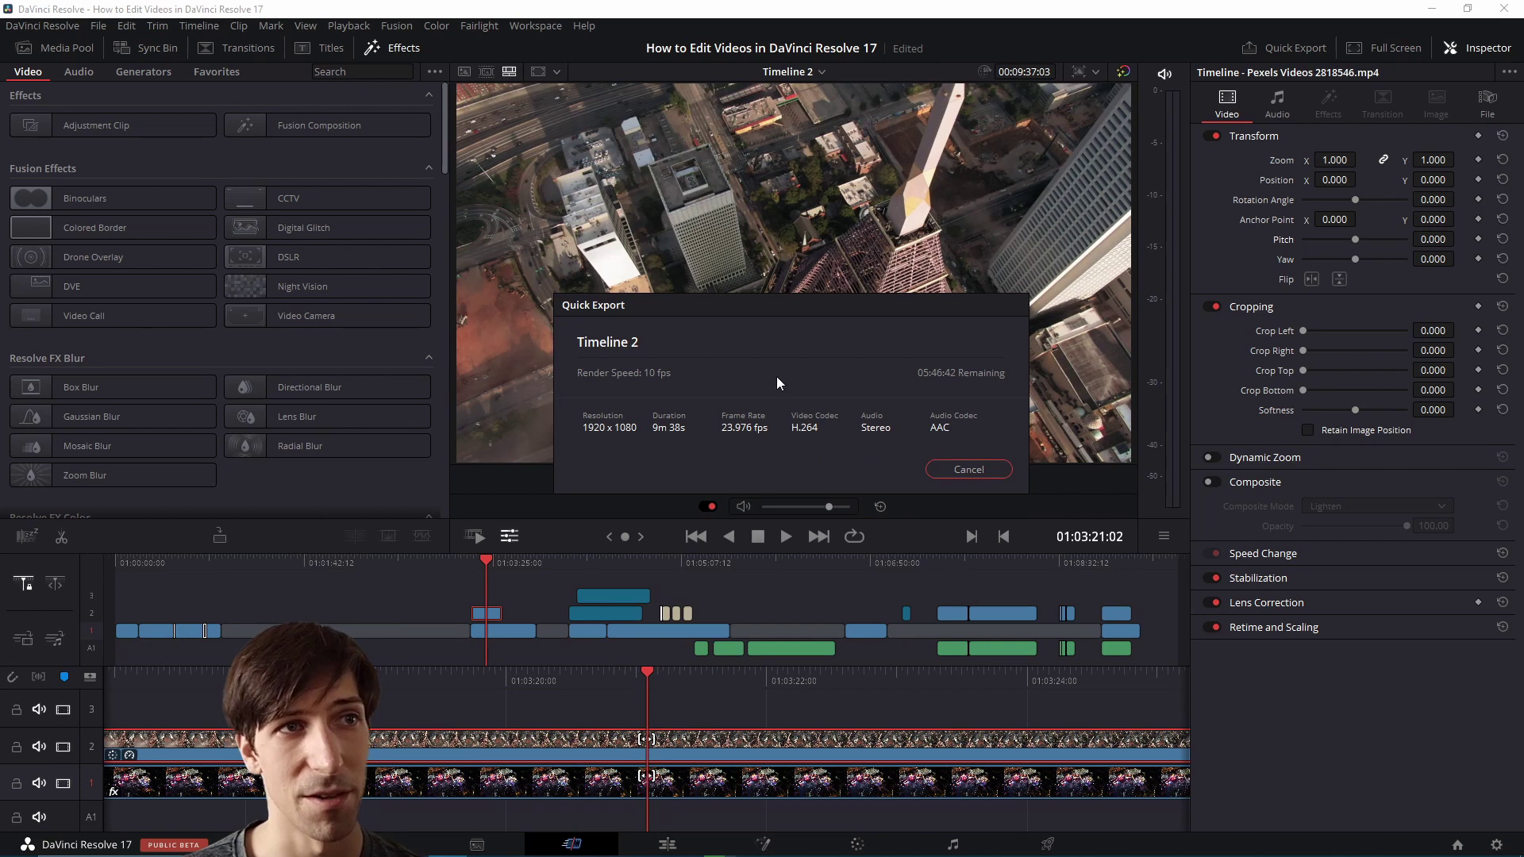
pyautogui.moveTo(815, 303); pyautogui.dragTo(824, 288)
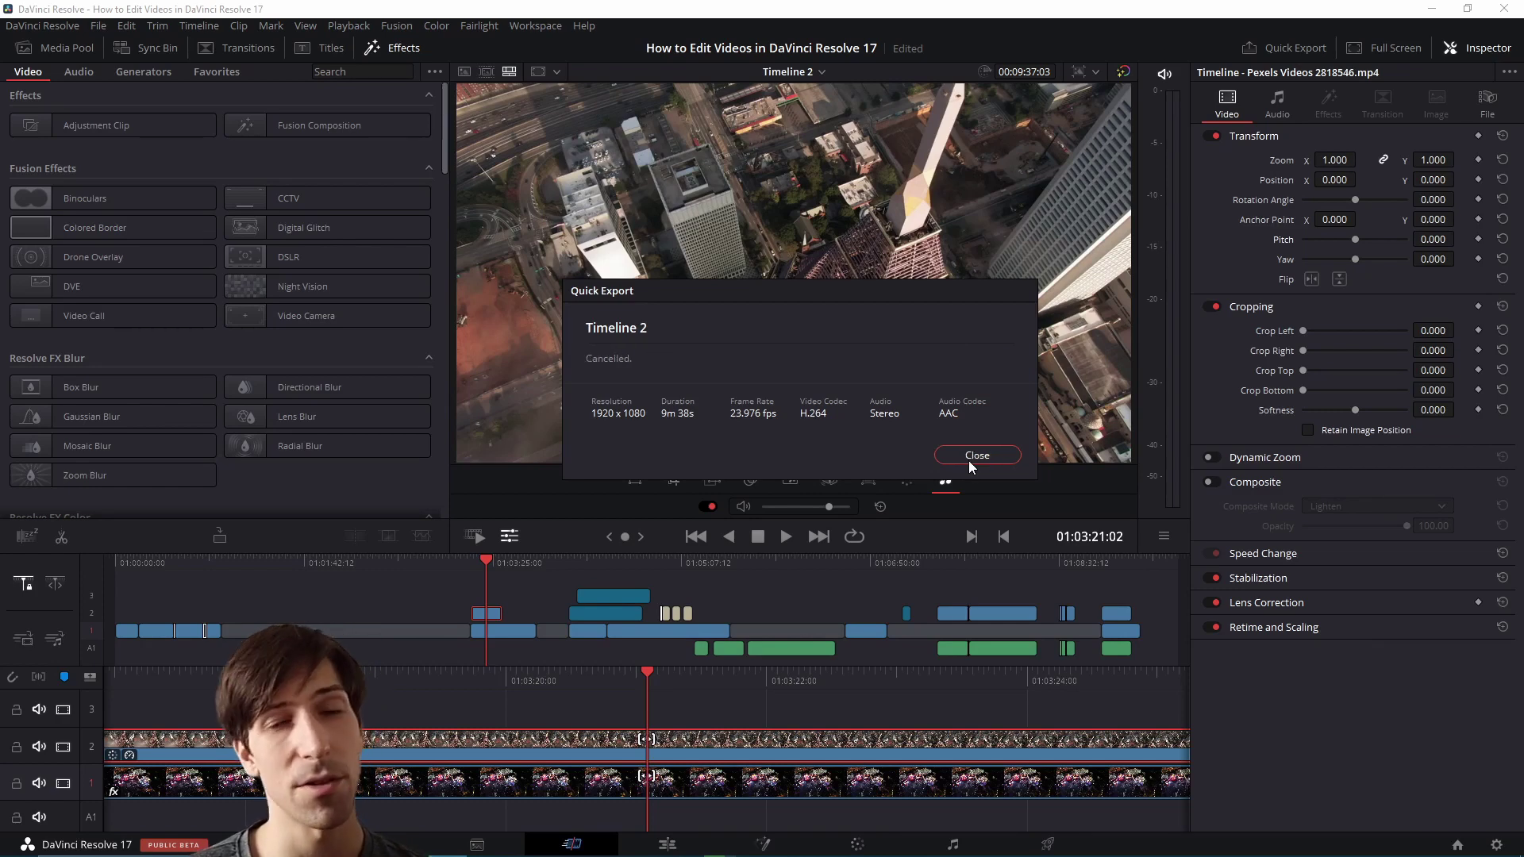
pyautogui.click(968, 460)
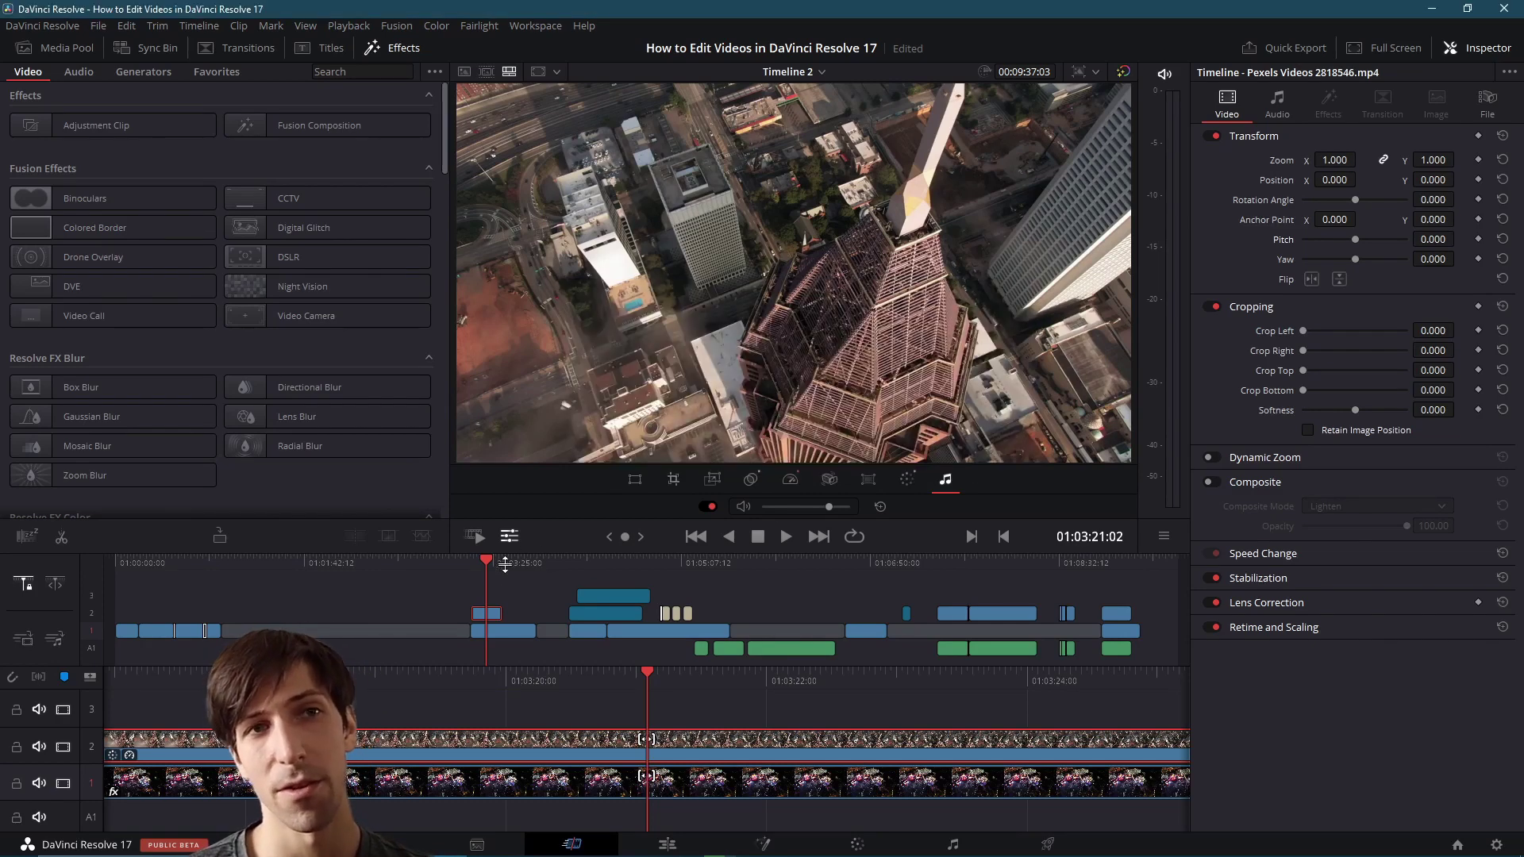
# - Mark a range of 3 seconds 14 frames starting at 01:03:13:00 and export it as H.264 with Quick Export
pyautogui.moveTo(483, 565); pyautogui.dragTo(471, 565)
pyautogui.press('Right')
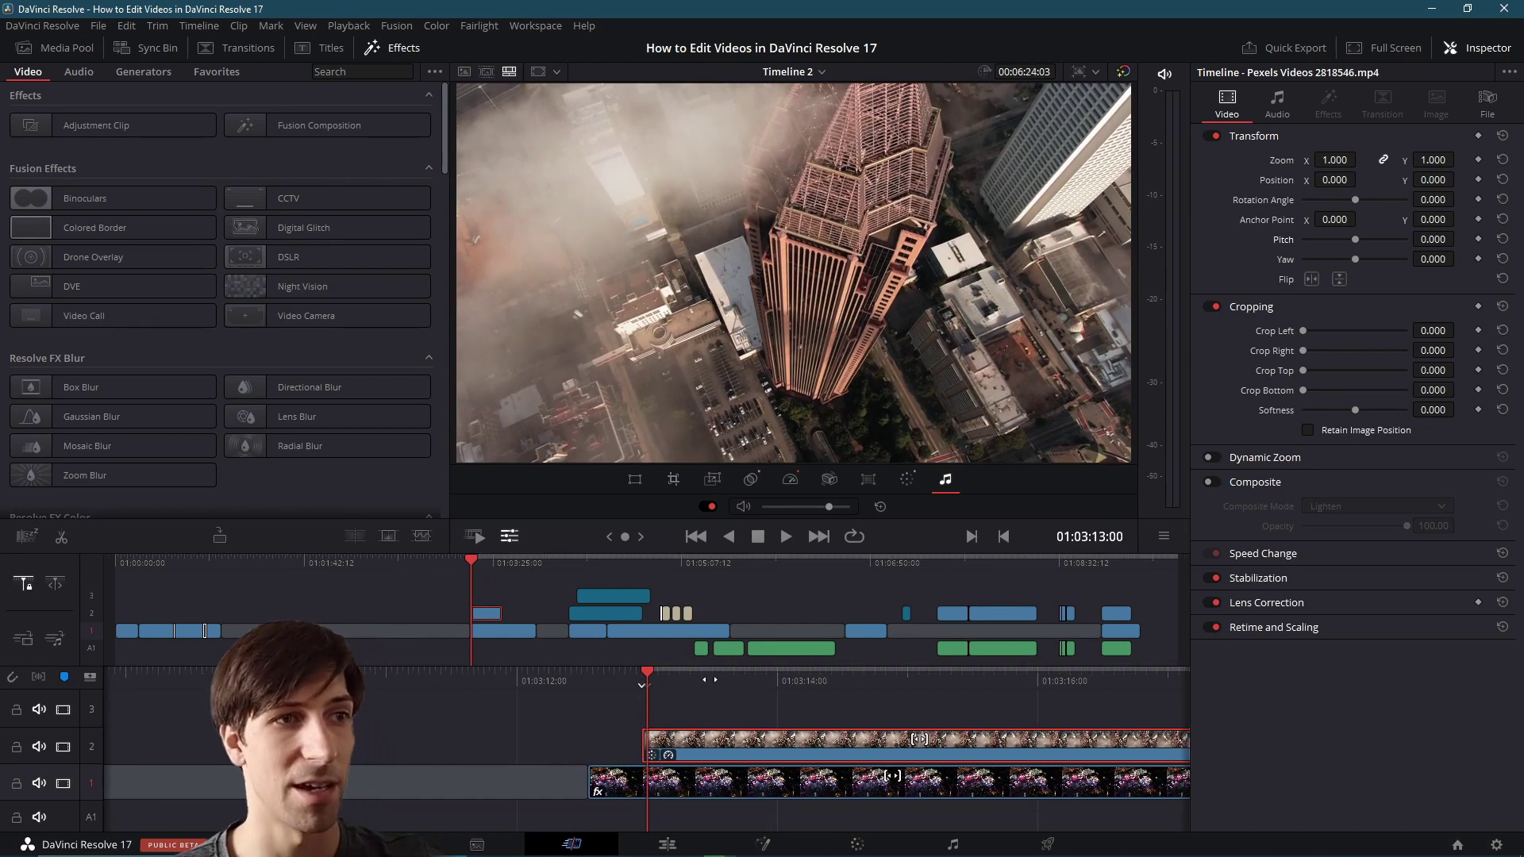
pyautogui.moveTo(743, 683); pyautogui.dragTo(873, 673)
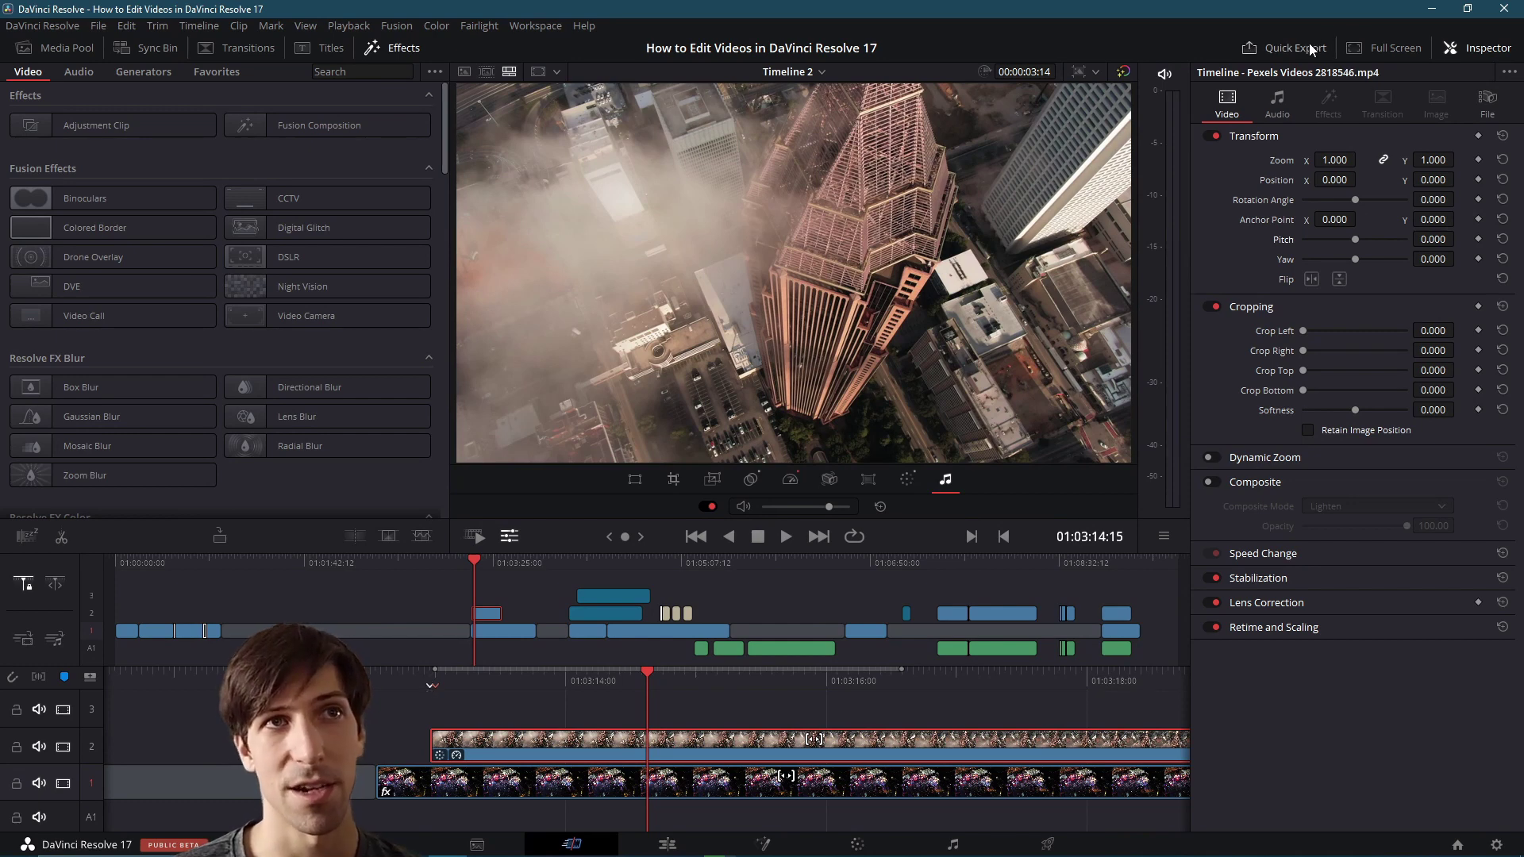
pyautogui.click(1284, 49)
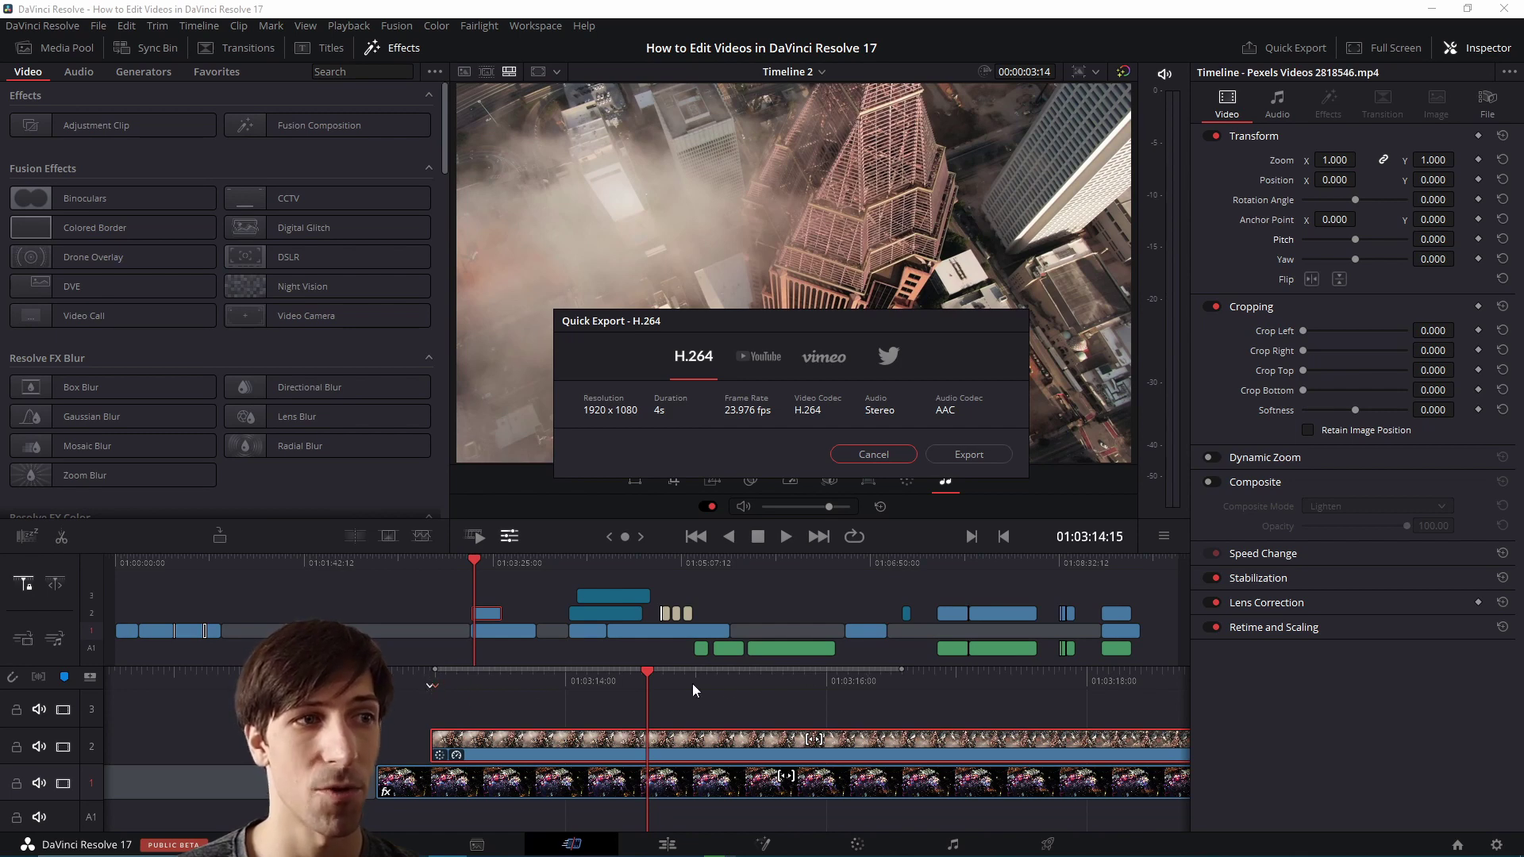
pyautogui.click(969, 454)
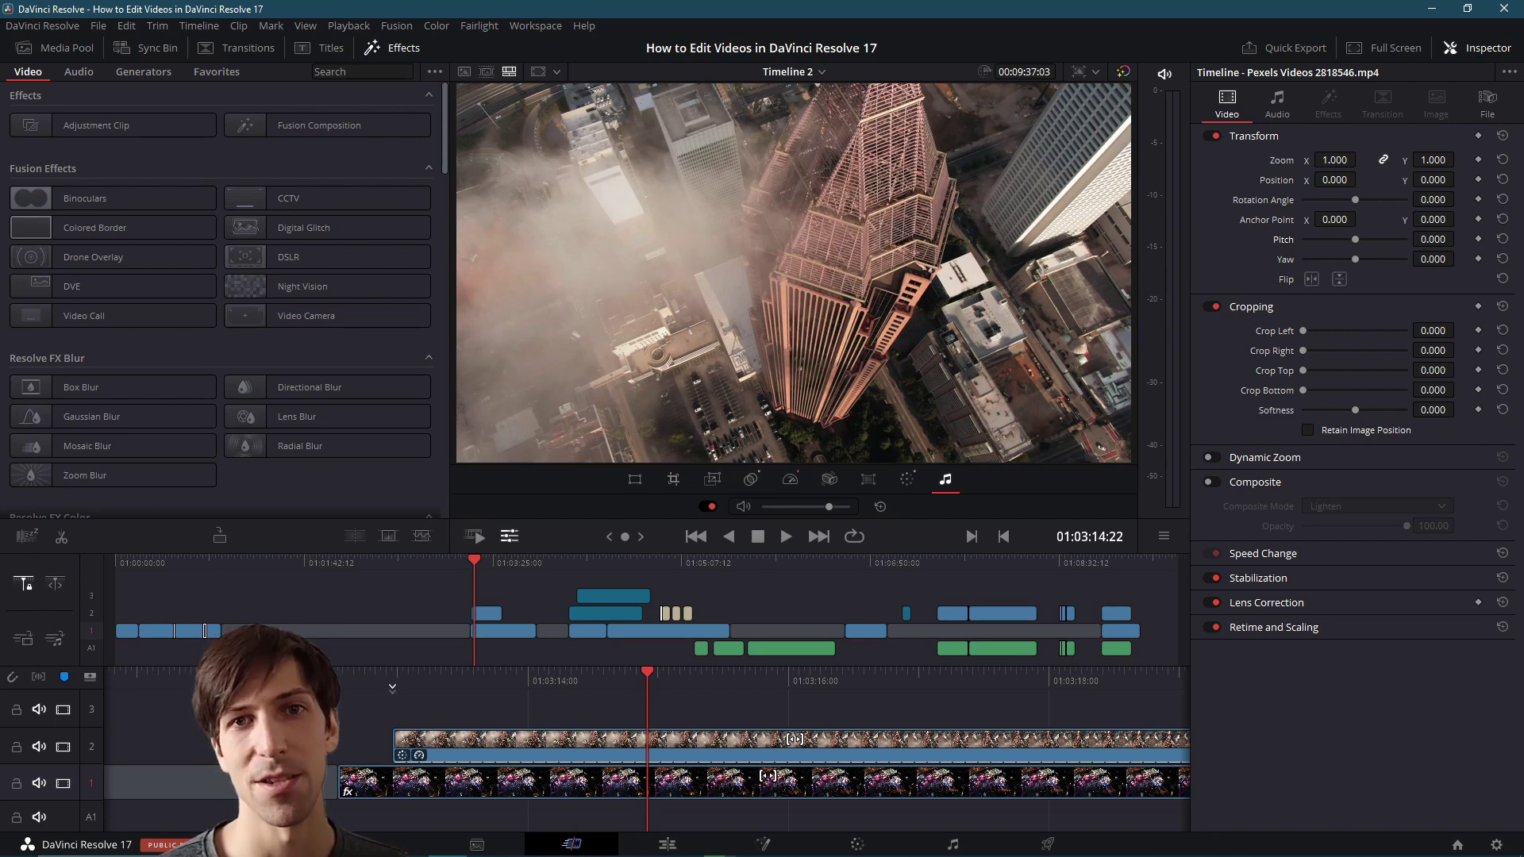
pyautogui.press('Right')
pyautogui.press('Right')
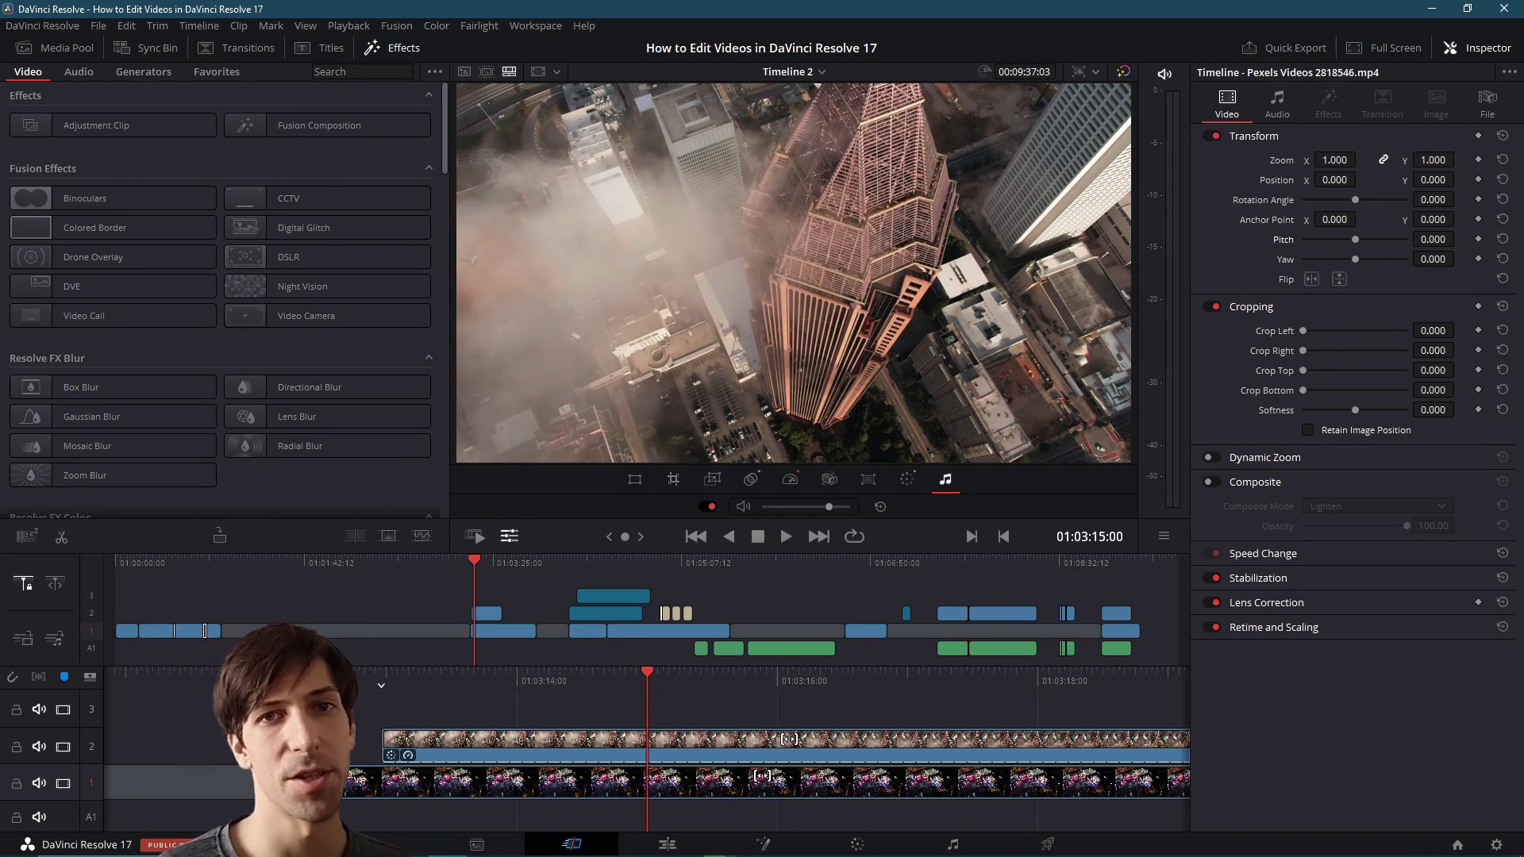